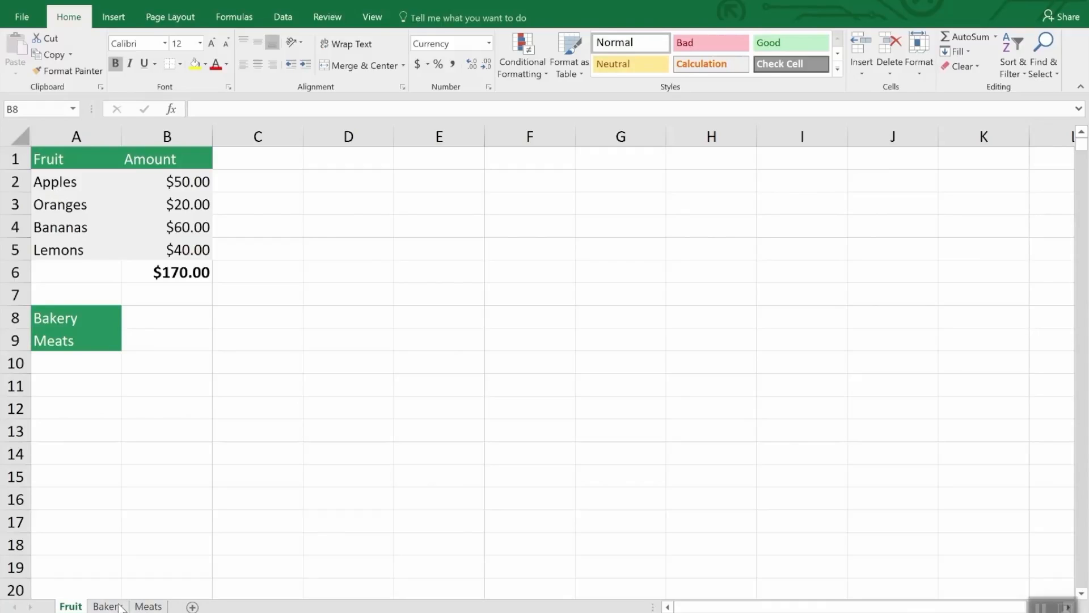
- Create a copy of the Fruit worksheet within Inventory.xlsx, placed before the original Fruit sheet
click(122, 607)
click(148, 606)
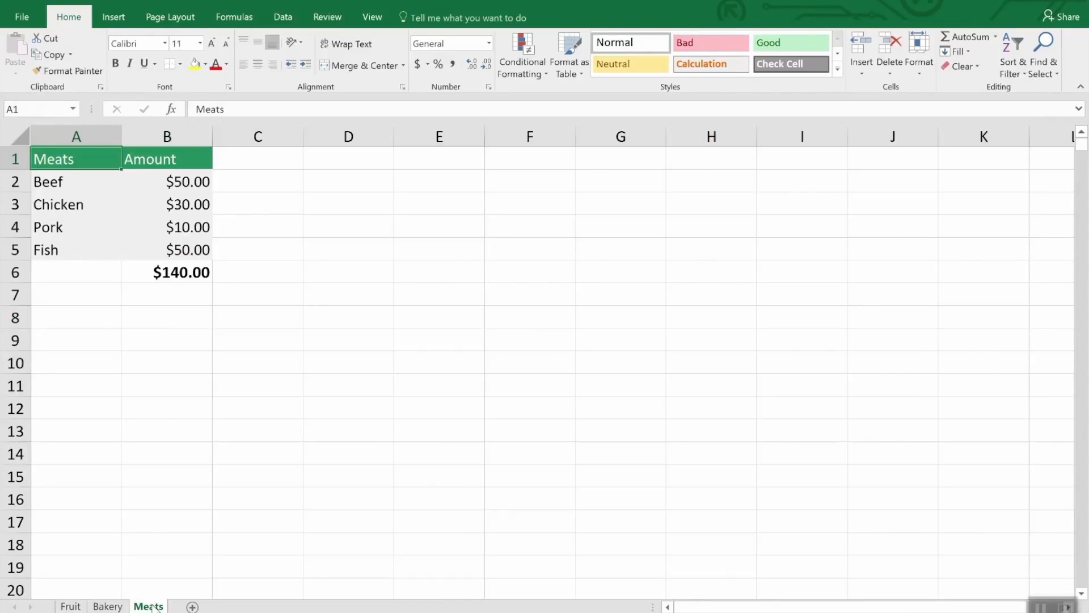
click(77, 606)
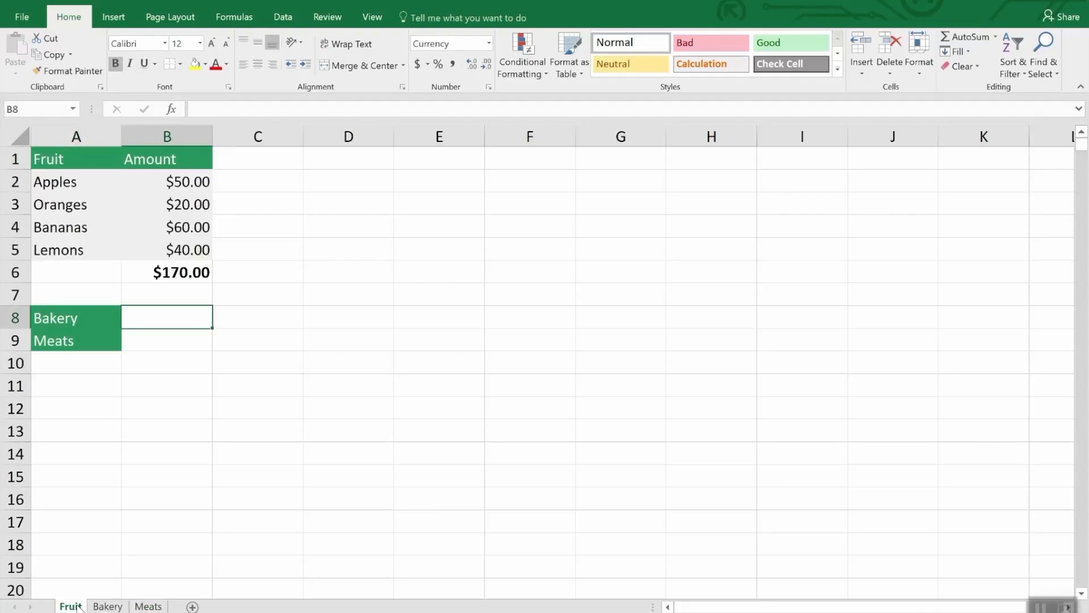
right_click(78, 606)
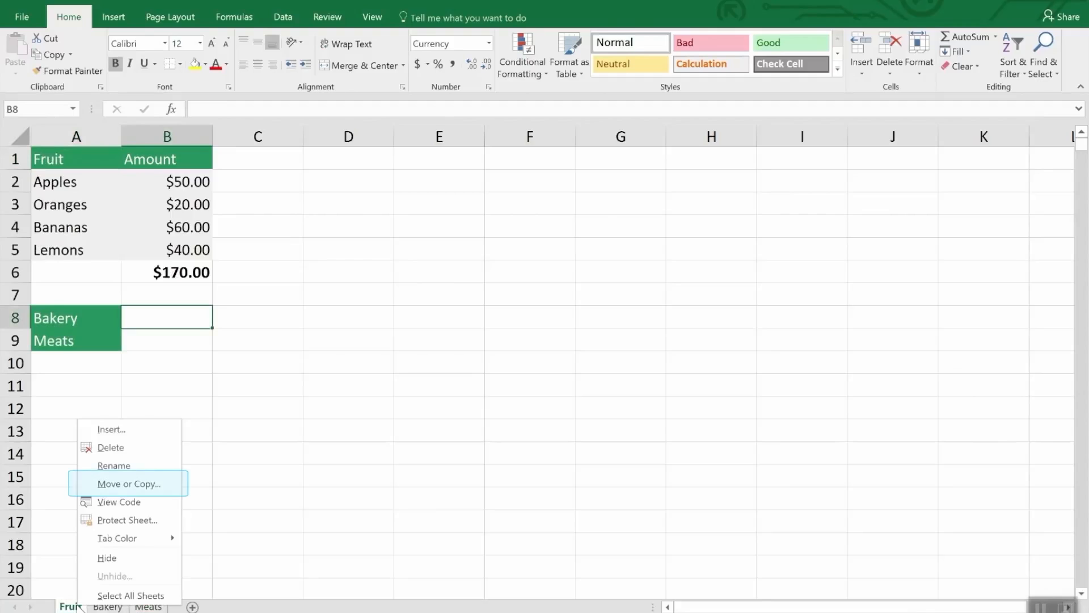
click(140, 486)
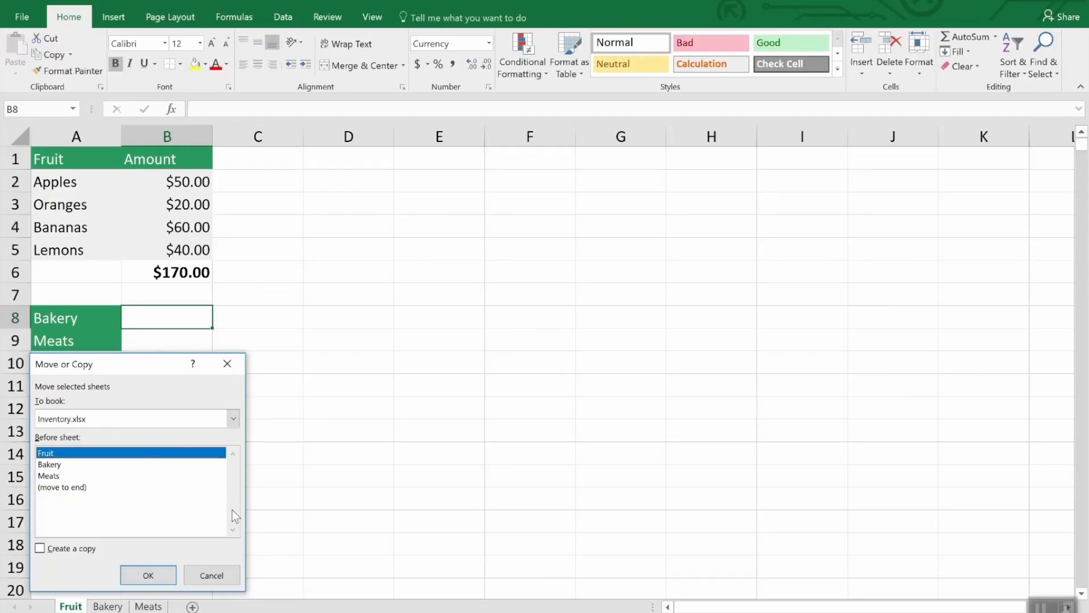
click(64, 551)
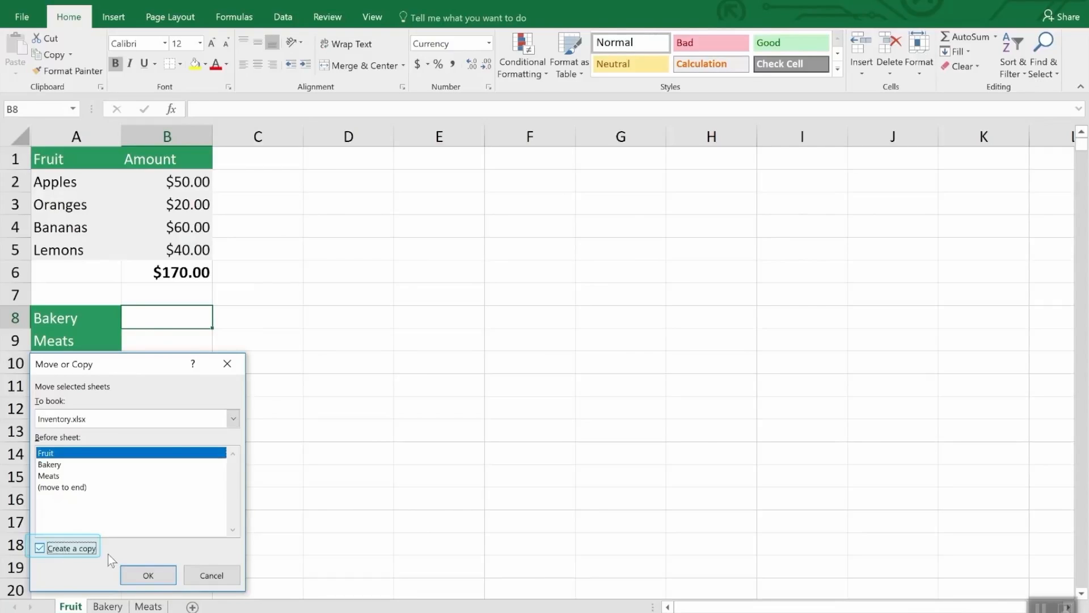
click(148, 574)
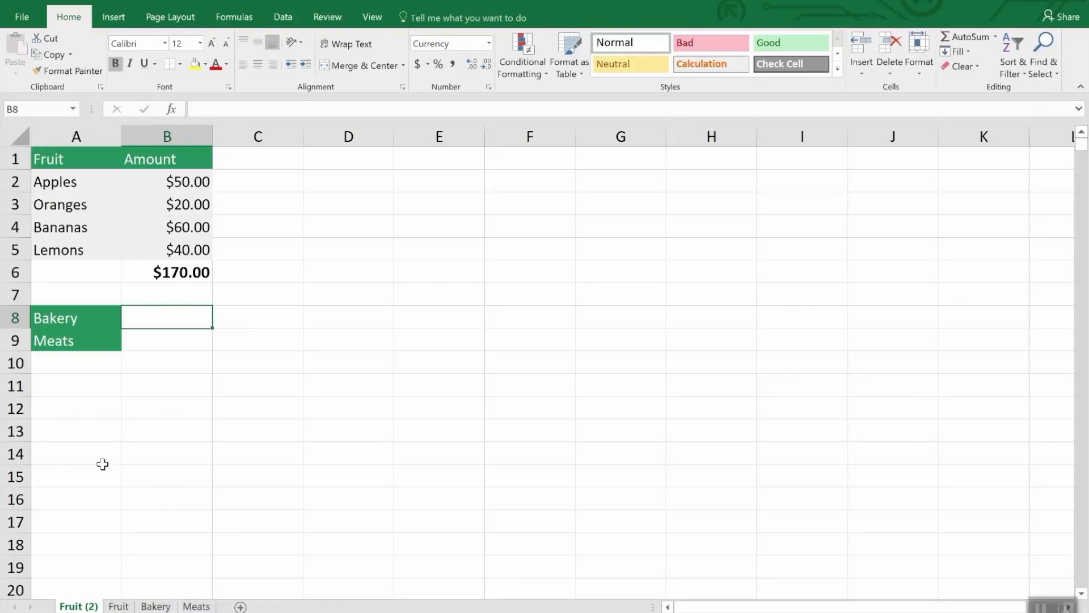
- Delete the duplicate worksheet Fruit (2) permanently from the workbook
right_click(72, 606)
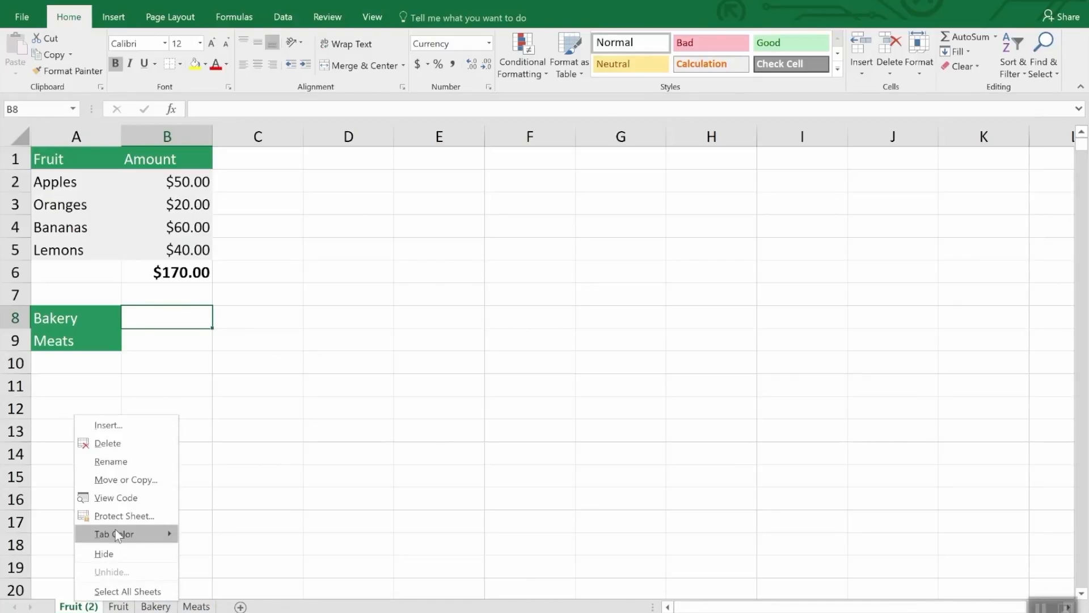
click(117, 440)
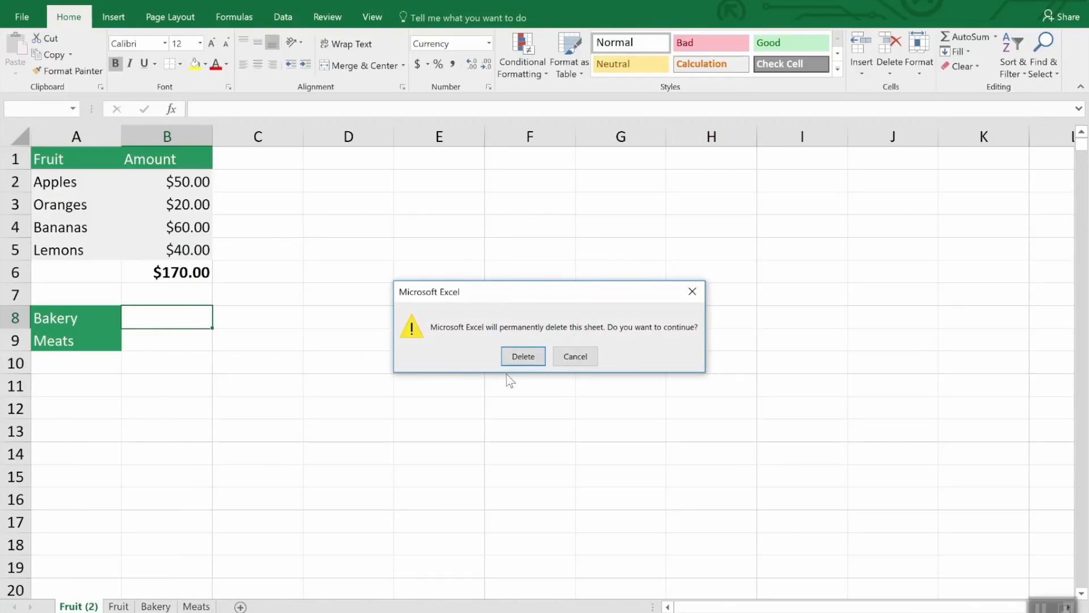
click(512, 357)
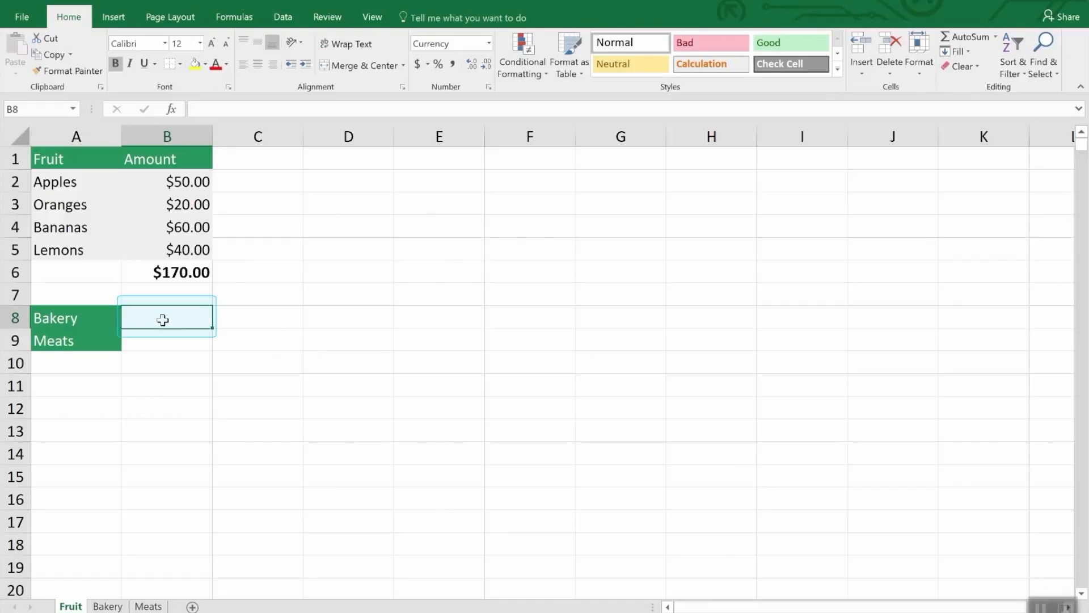
- Enter a SUM formula in cell B8 of the Fruit sheet that references the bakery total, Bakery!B7
text(=)
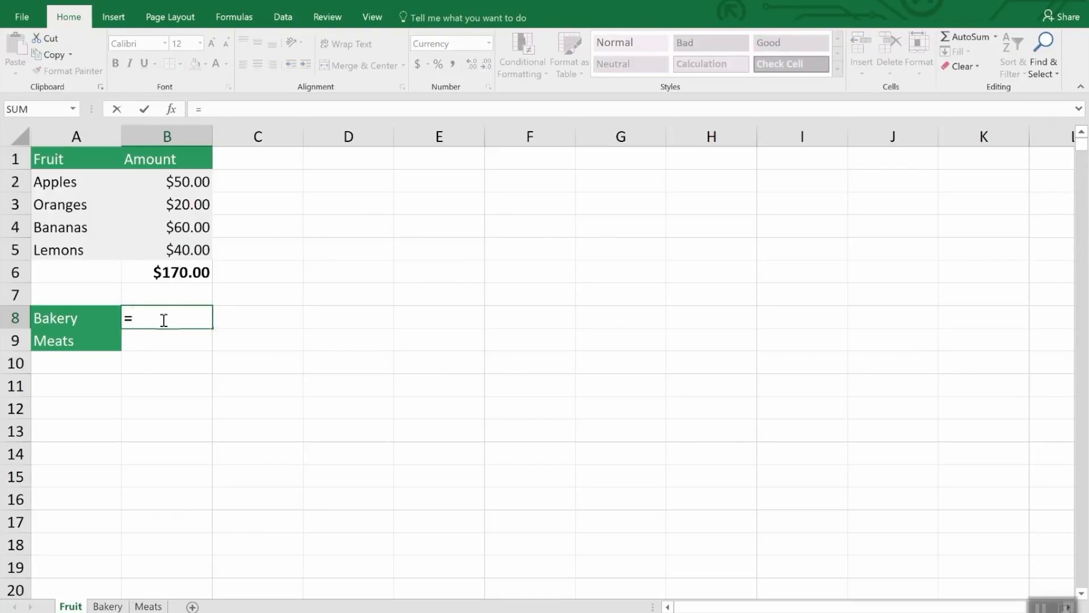
text(sum)
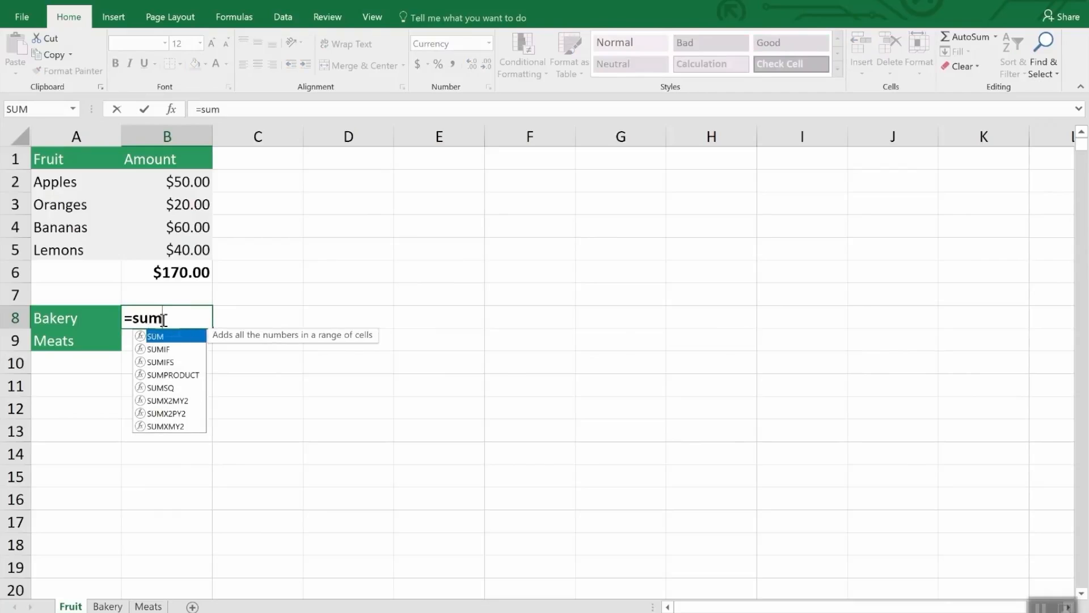
text(()
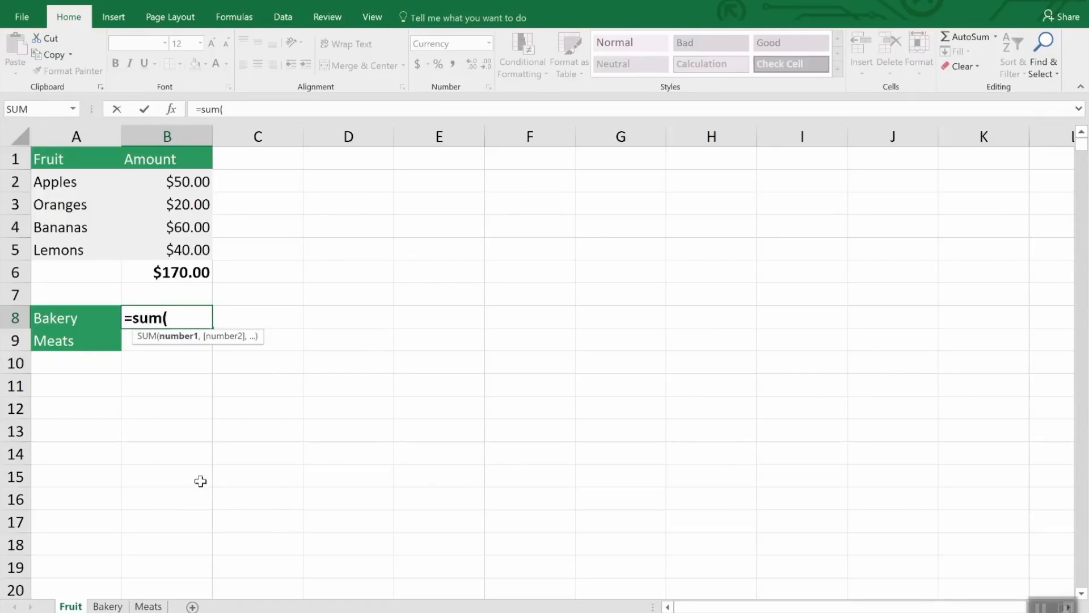
click(114, 606)
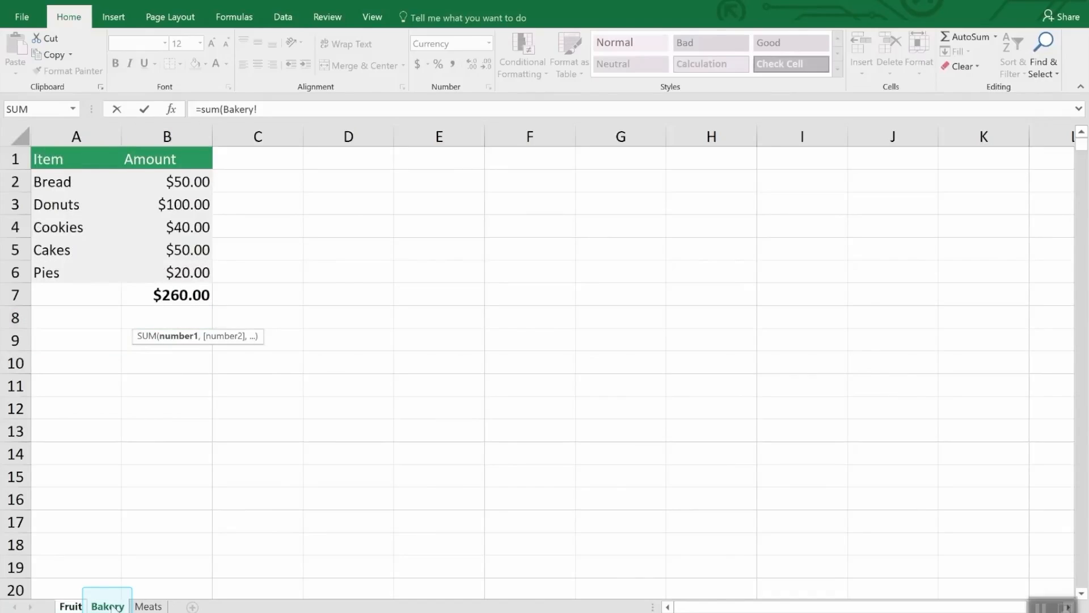
click(191, 294)
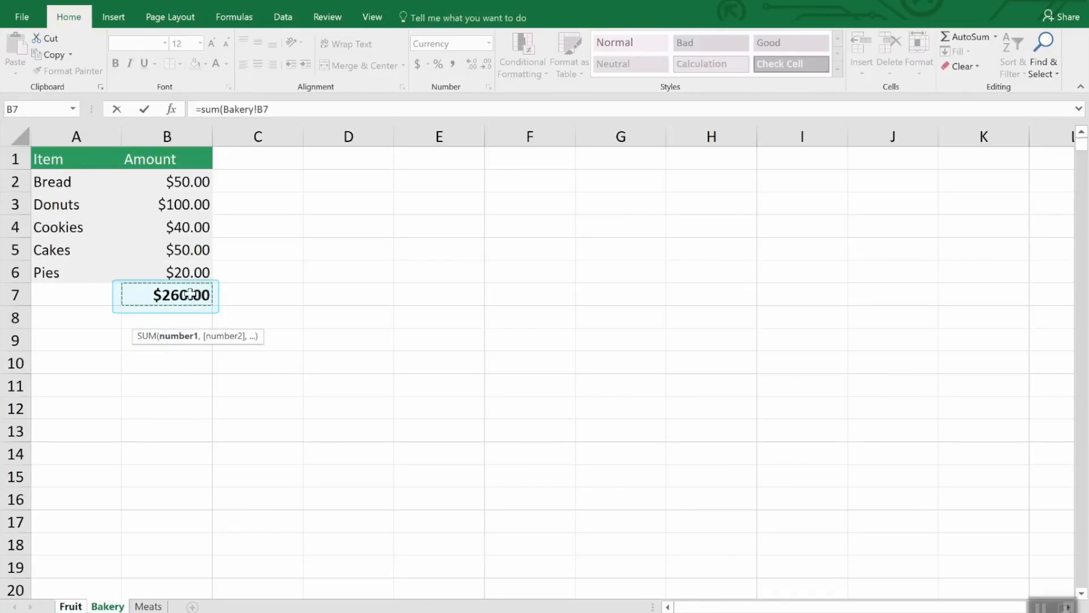
key(Return)
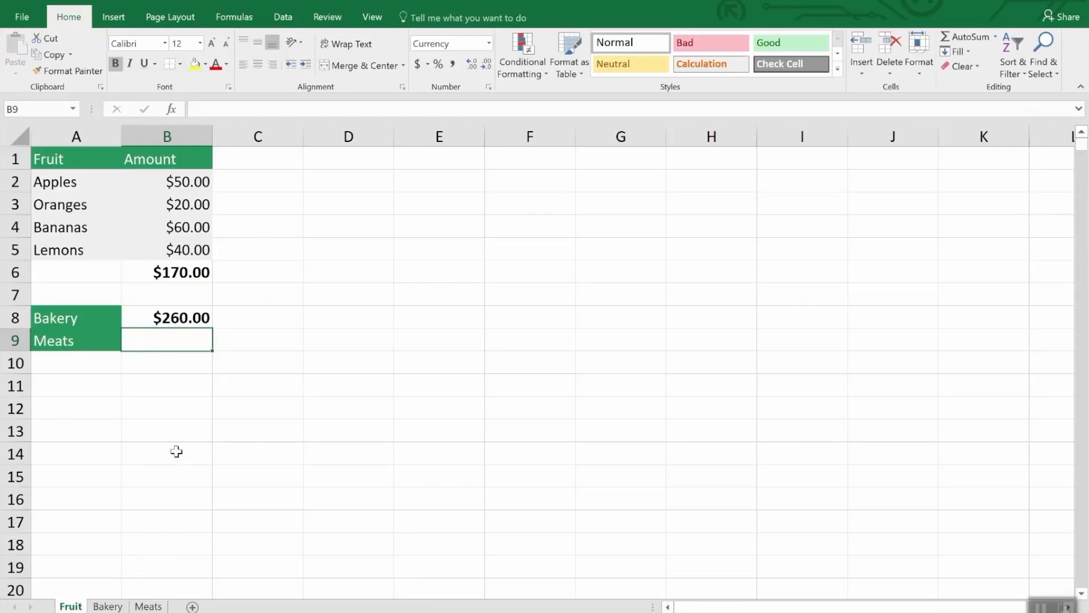
- Enter a SUM formula in cell B9 adding the chicken and fish amounts, Meats!B3 and Meats!B5
text(=sum()
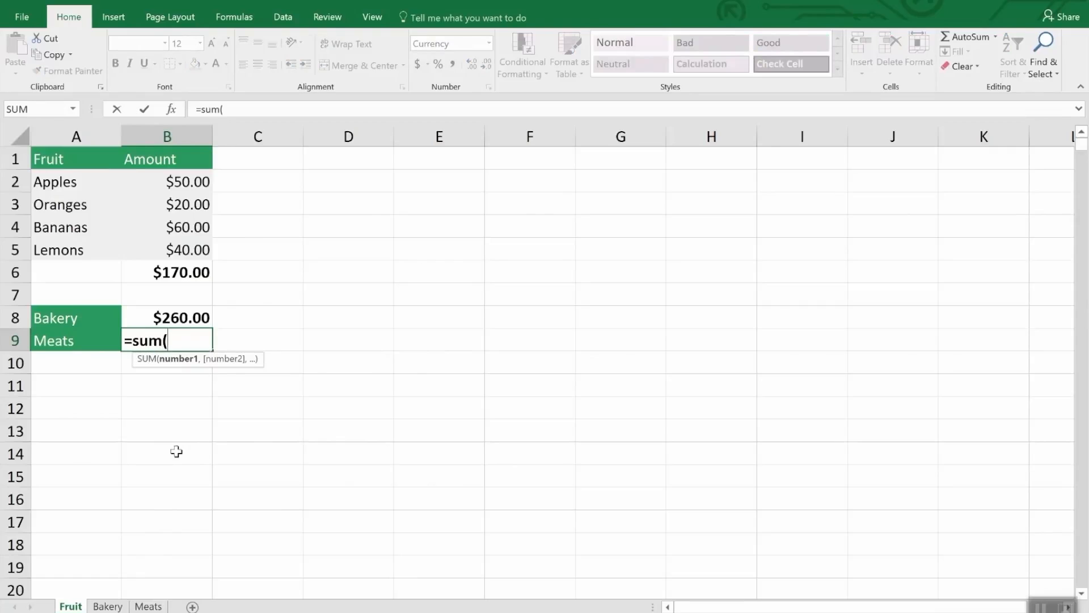
click(157, 605)
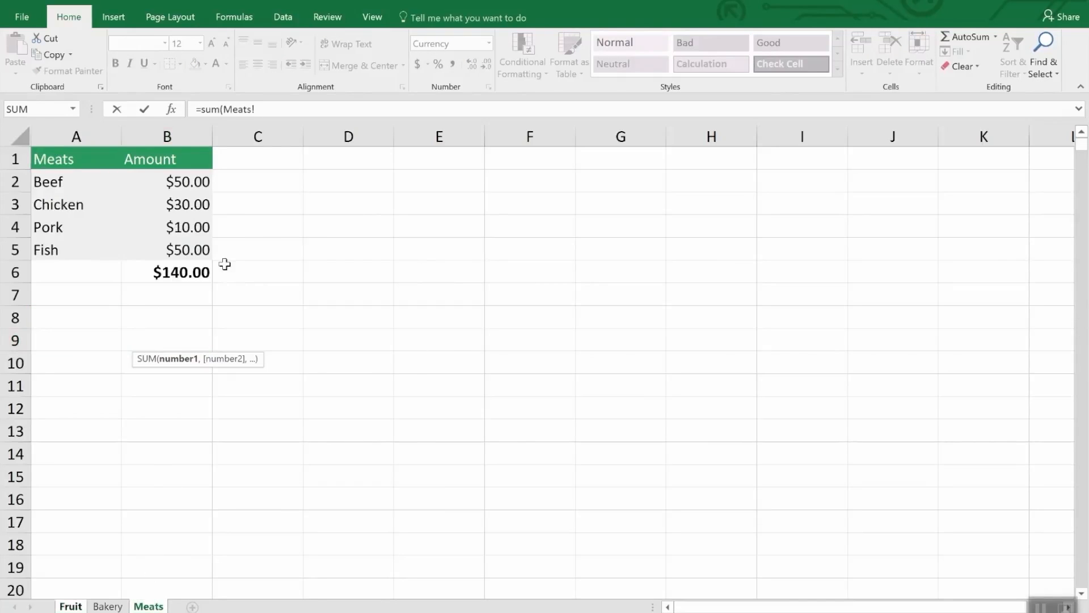
click(194, 204)
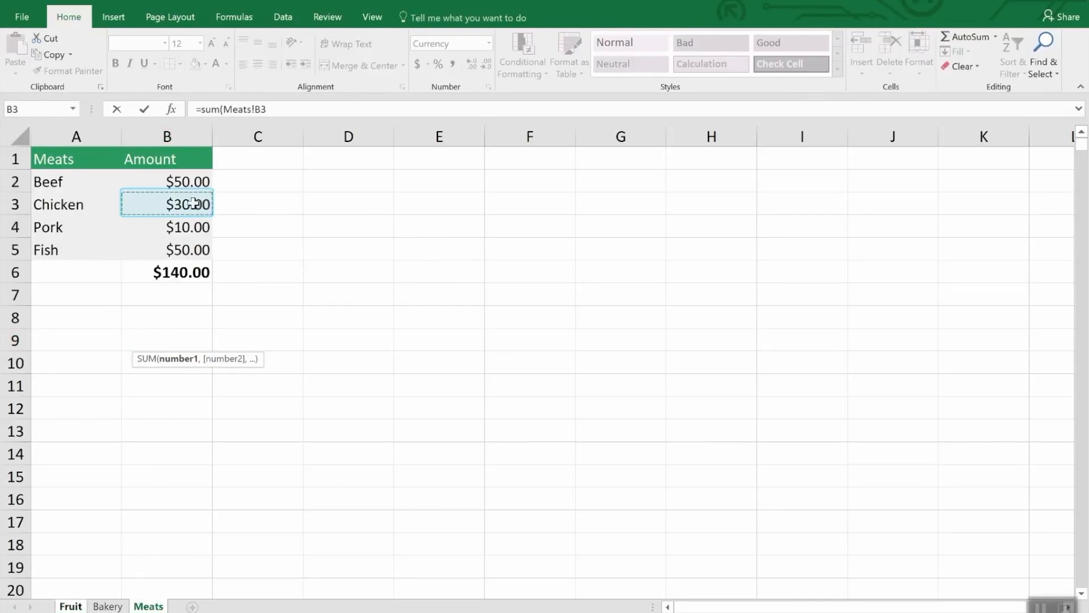
text(,)
click(195, 249)
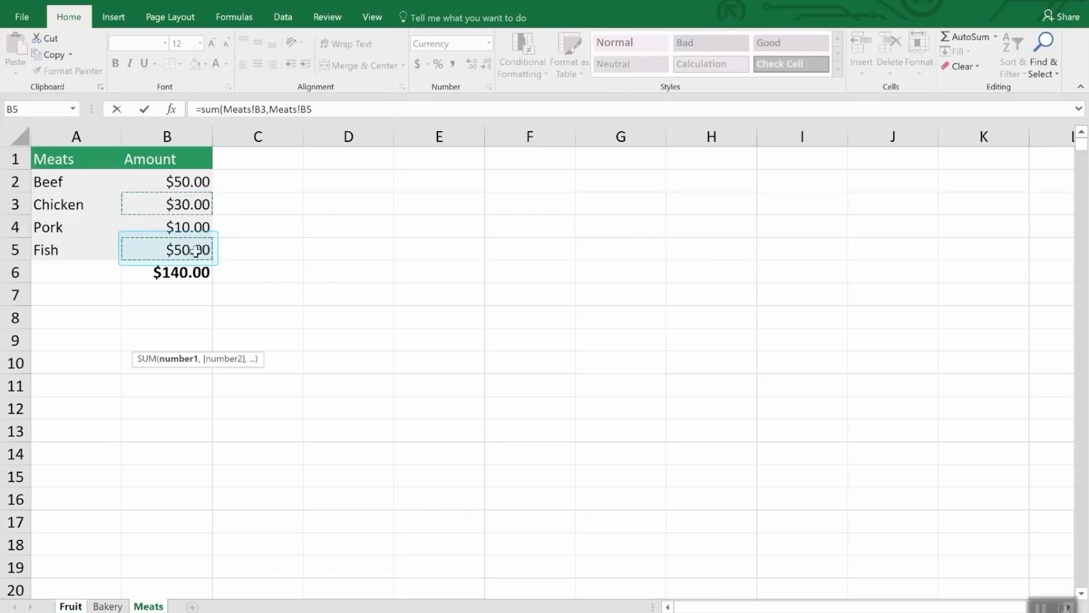
key(Return)
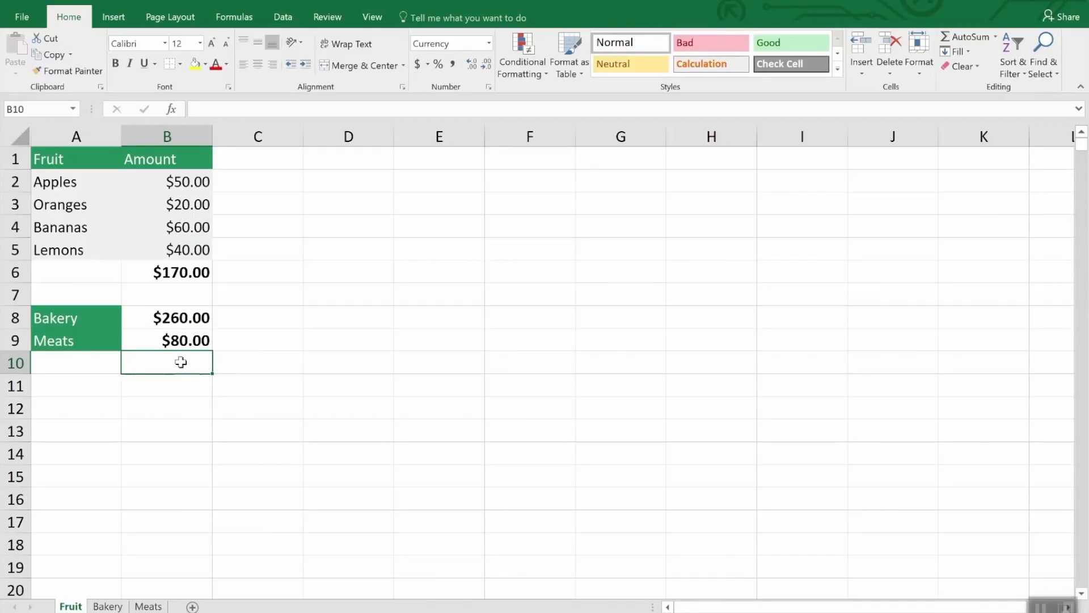
- Examine the sheet-name part of the formula in B8 and how it relates to the Bakery and Meats worksheets
click(182, 319)
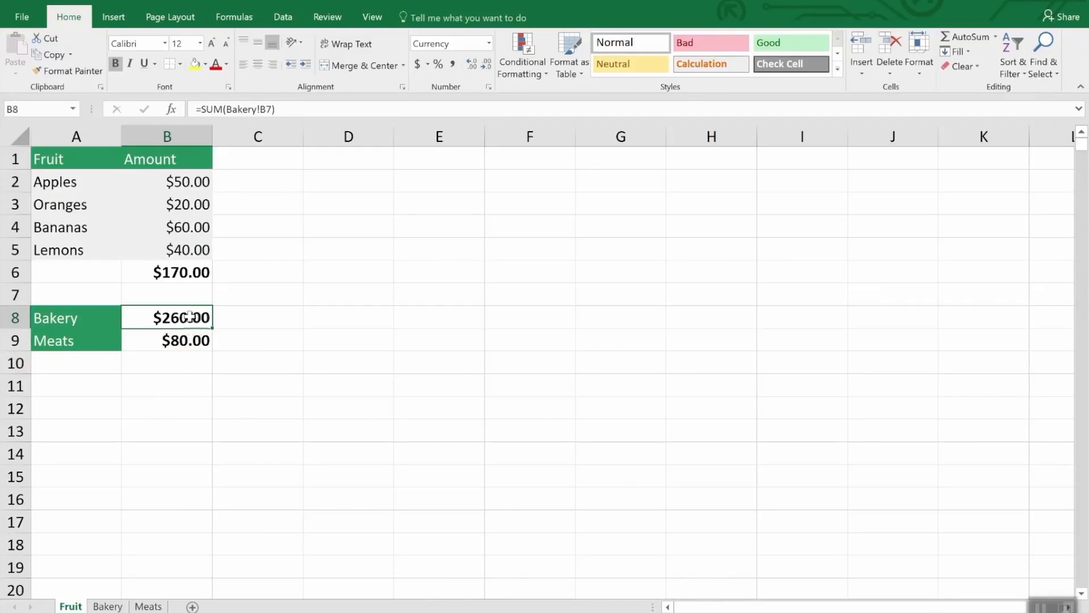
click(300, 110)
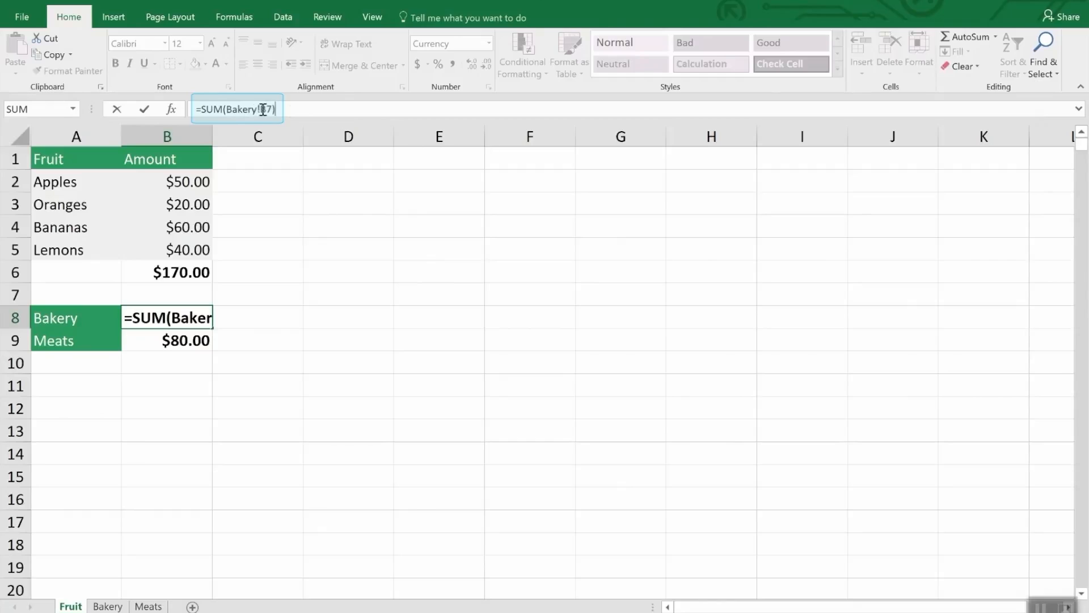
drag(262, 109, 227, 108)
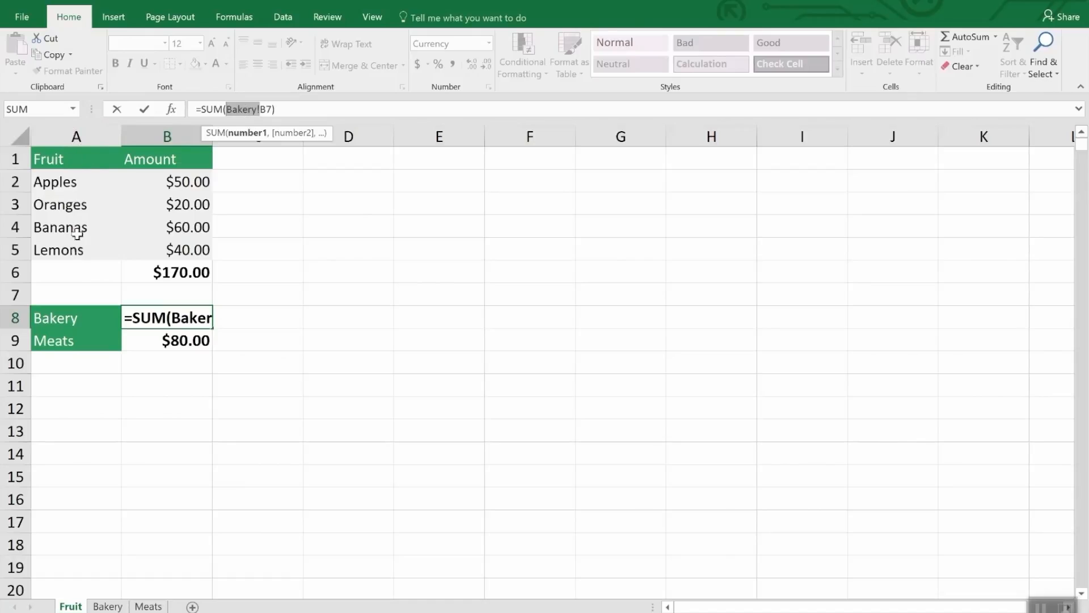
click(104, 606)
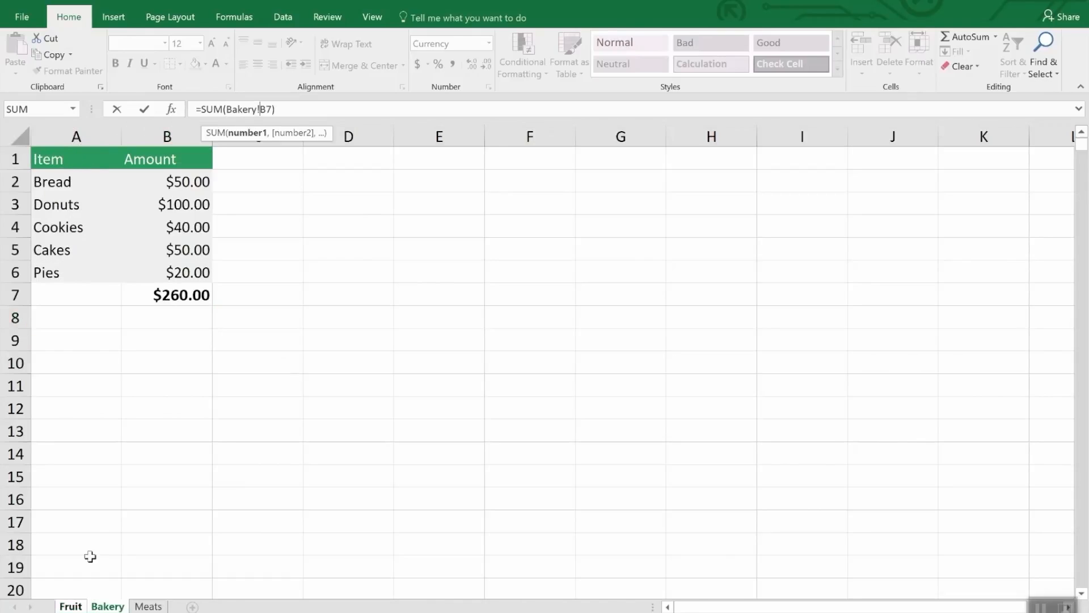
click(148, 606)
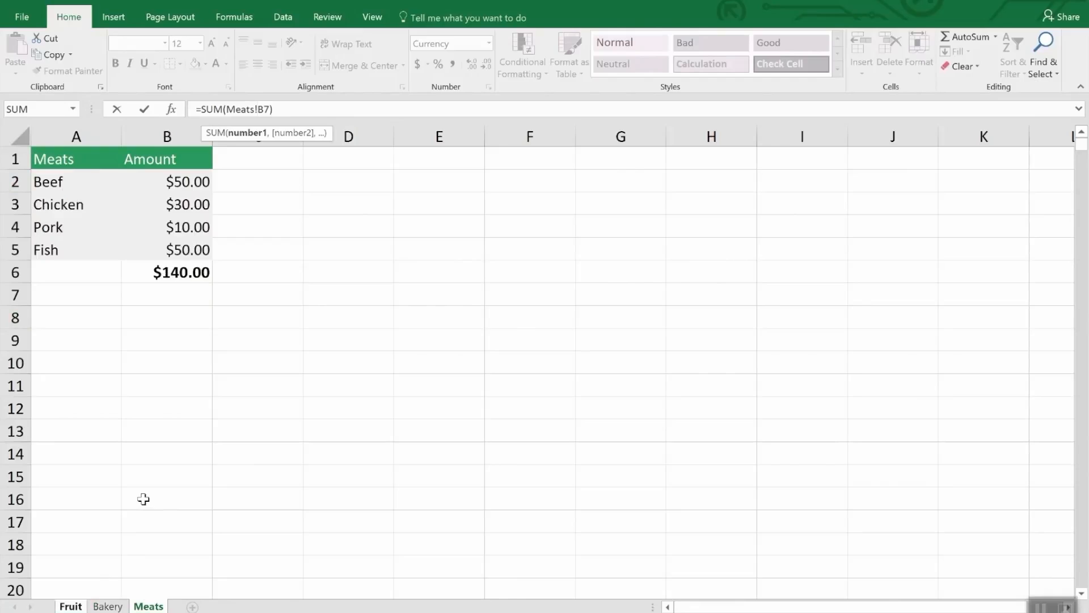
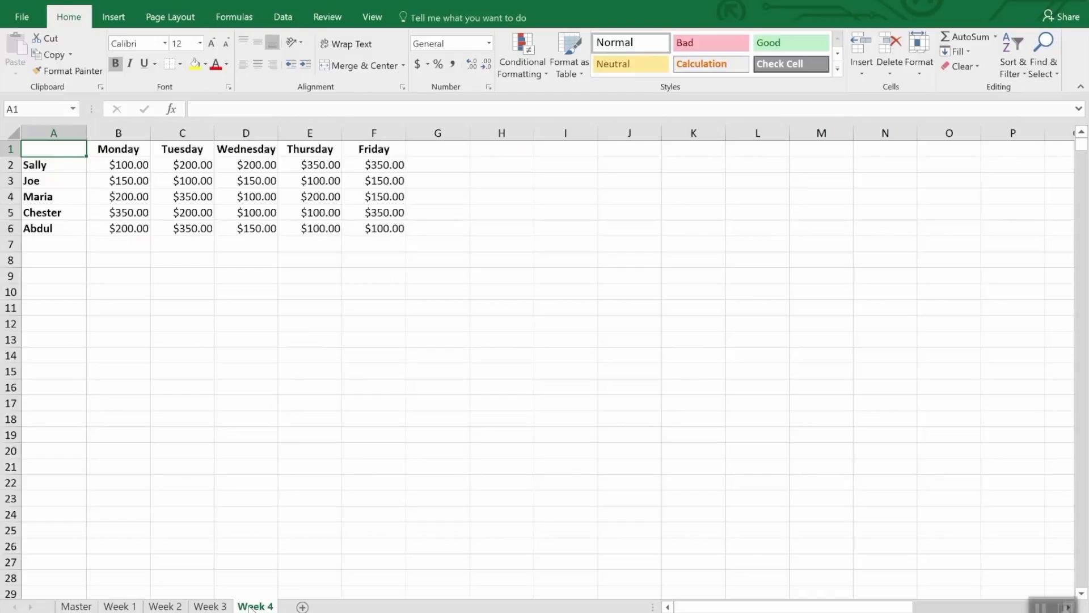
- Start a Consolidate operation at cell A1 of the empty Master worksheet, using the Sum function
ctrl+click(74, 606)
click(67, 606)
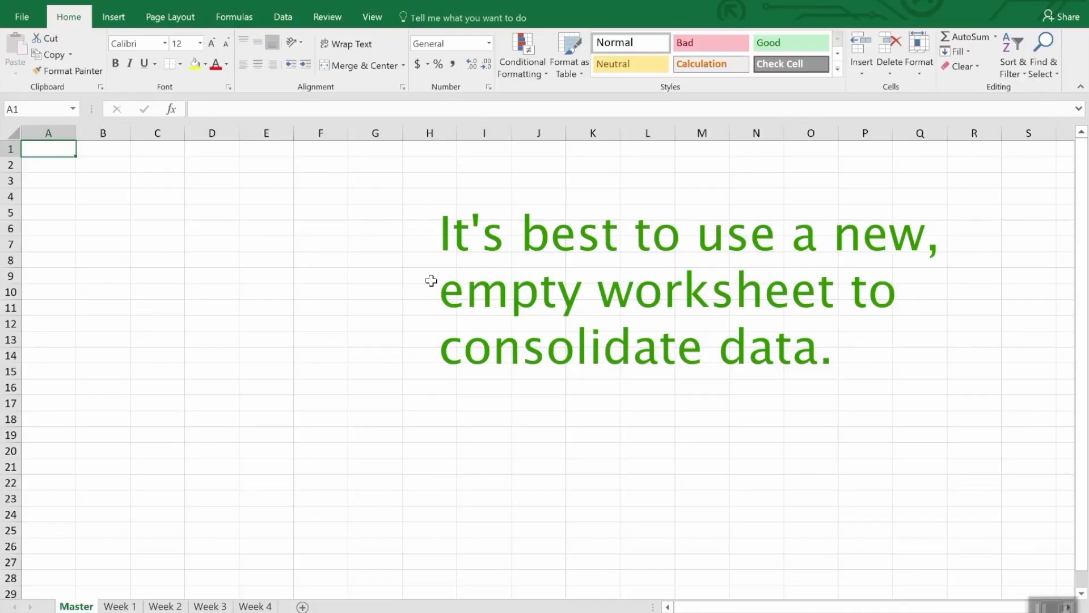
click(285, 17)
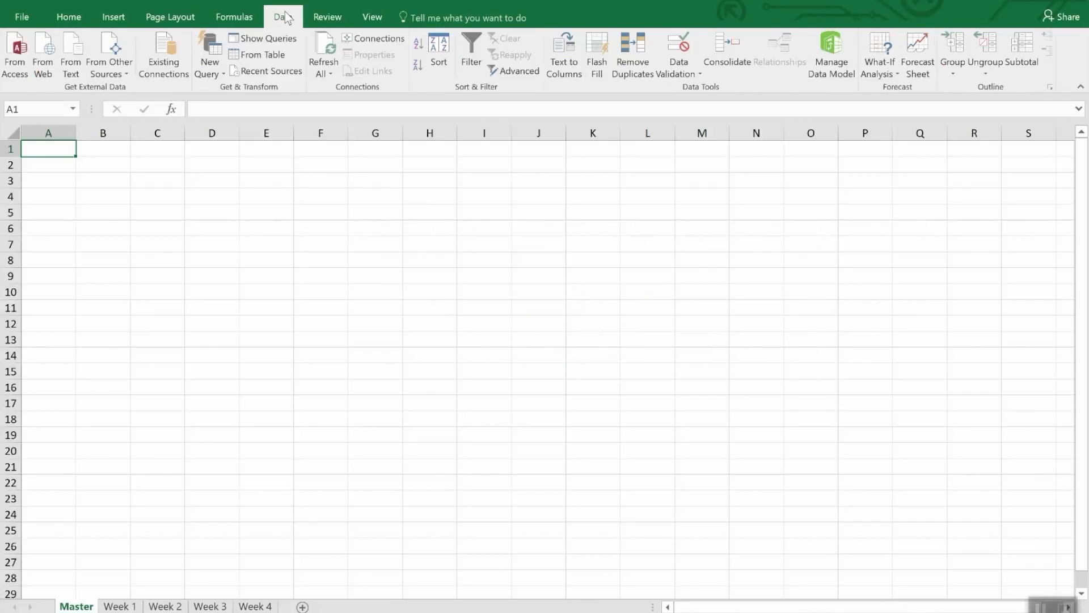
click(726, 47)
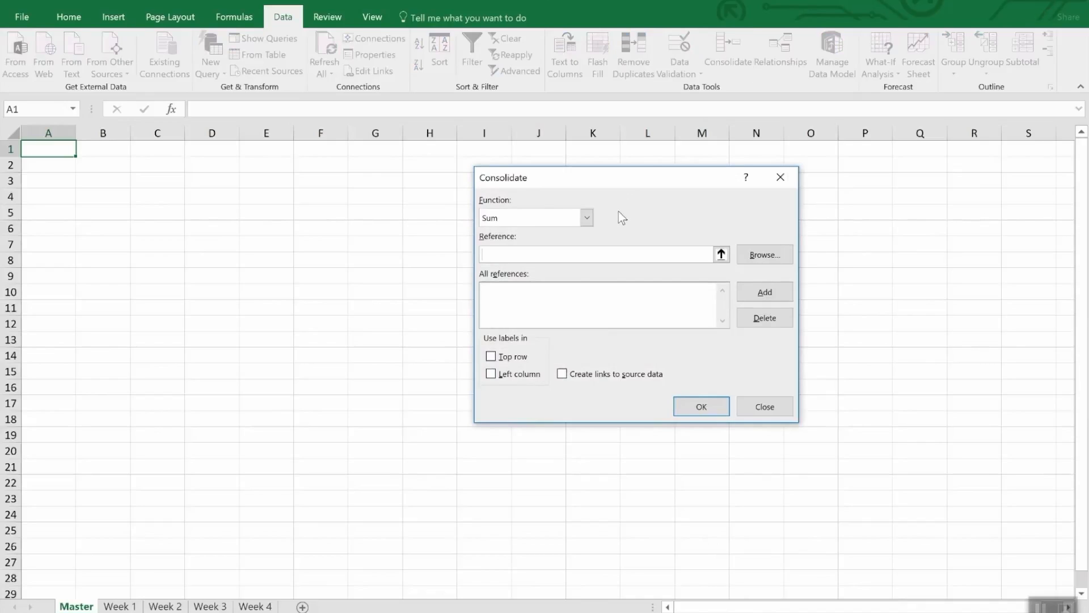
click(587, 217)
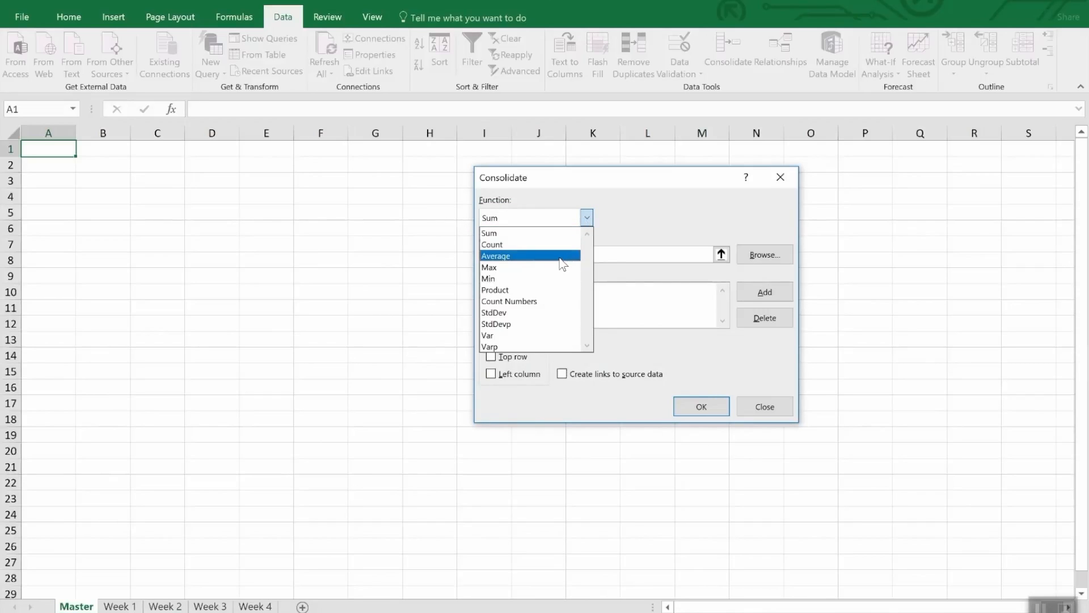
click(652, 216)
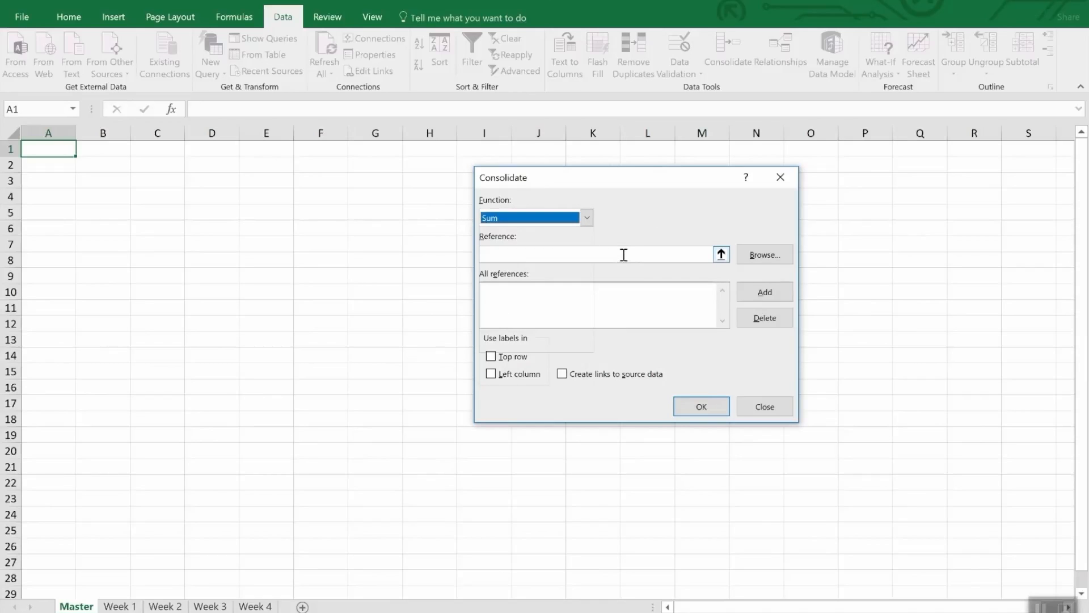
- Set the consolidation reference to the range A1:F6 on the Week 1 worksheet, including its row and column labels
click(721, 254)
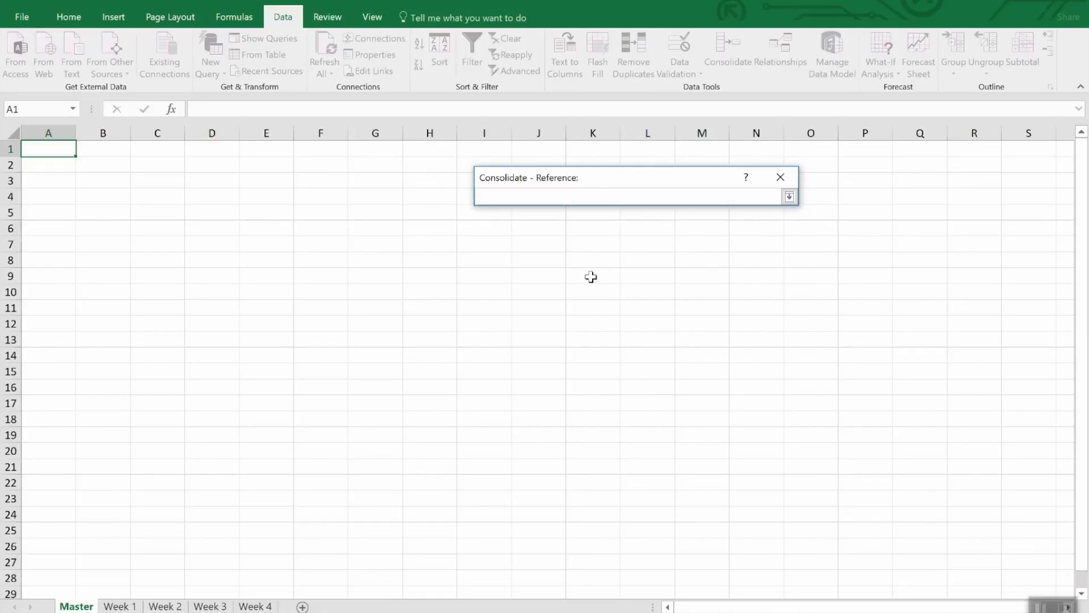
click(120, 606)
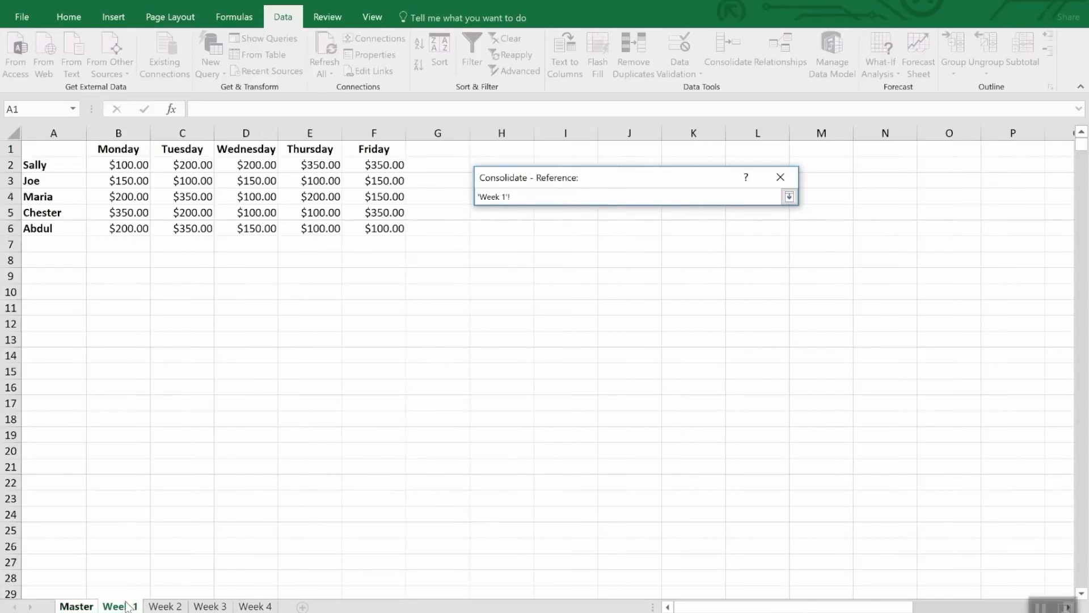
mouse_move(53, 152)
mouse_down()
mouse_move(359, 212)
mouse_move(386, 228)
mouse_up()
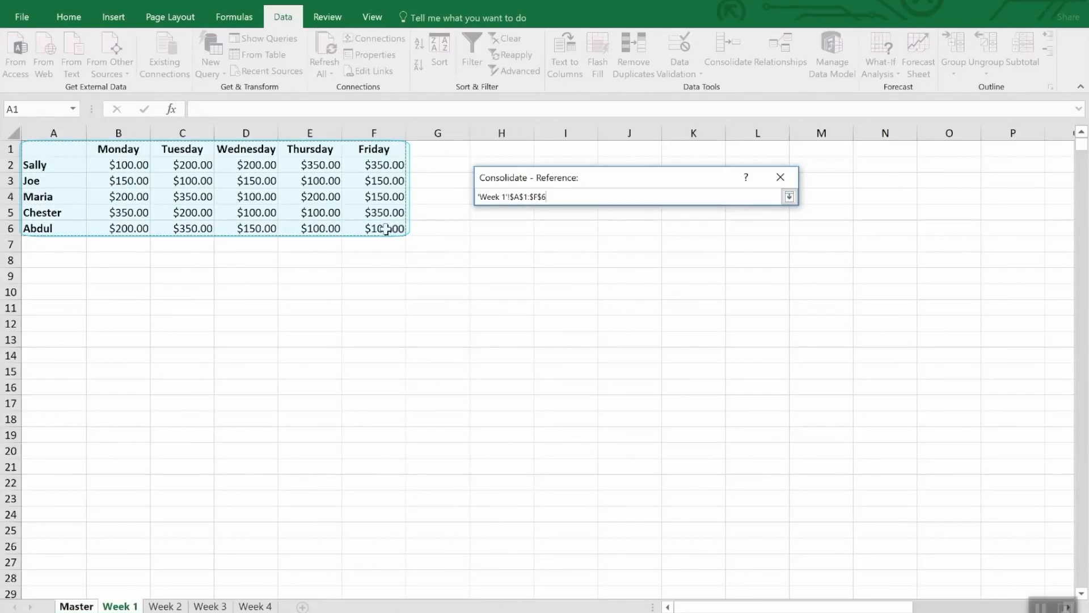
click(789, 197)
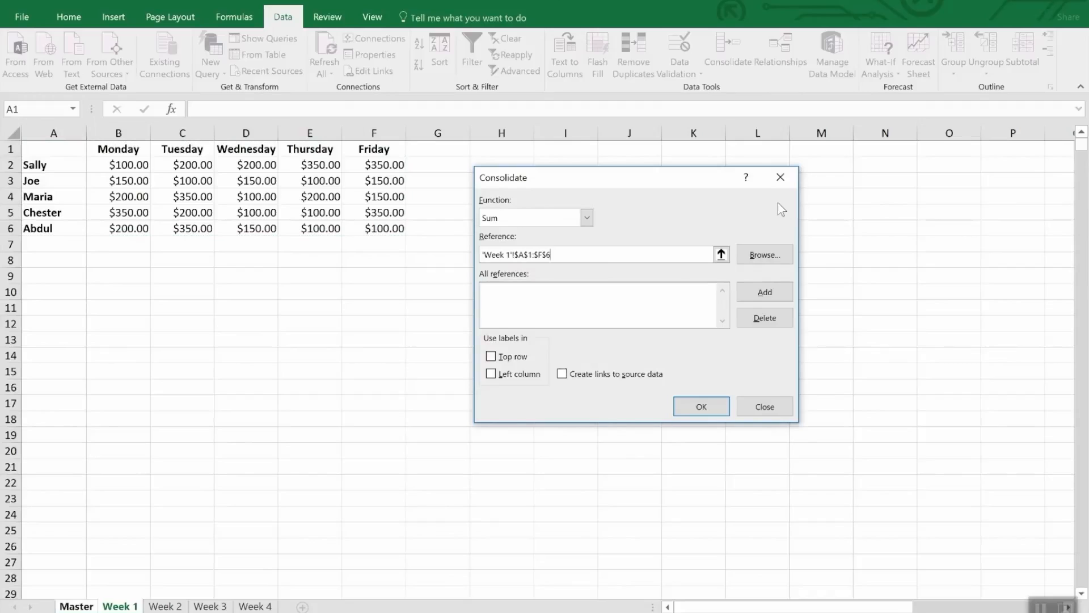
- Add the range A1:F6 from each of the Week 1, Week 2, Week 3 and Week 4 worksheets to the consolidation references
click(757, 292)
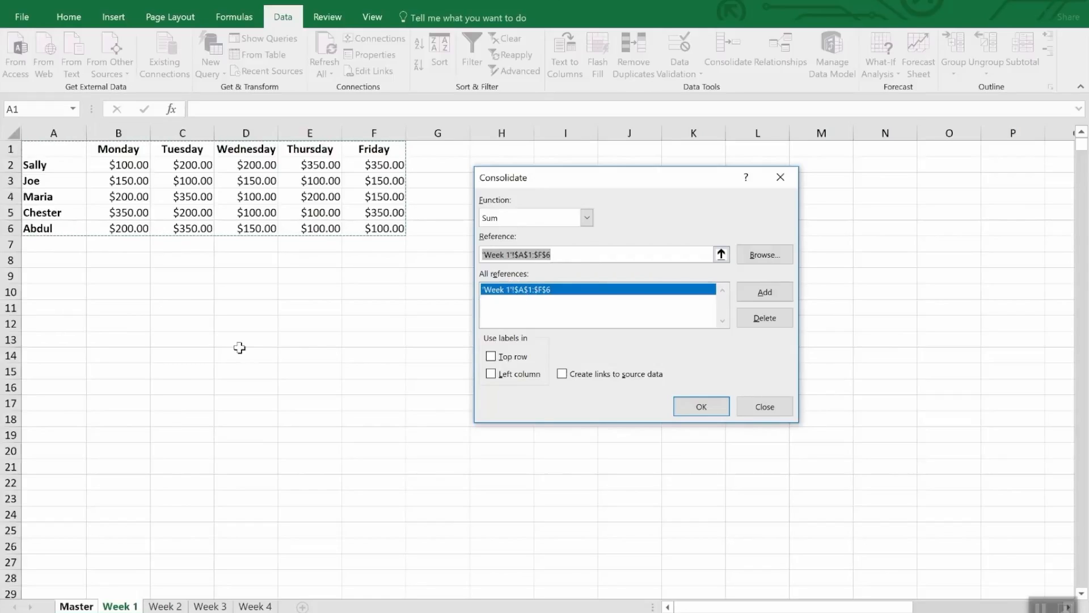
click(165, 606)
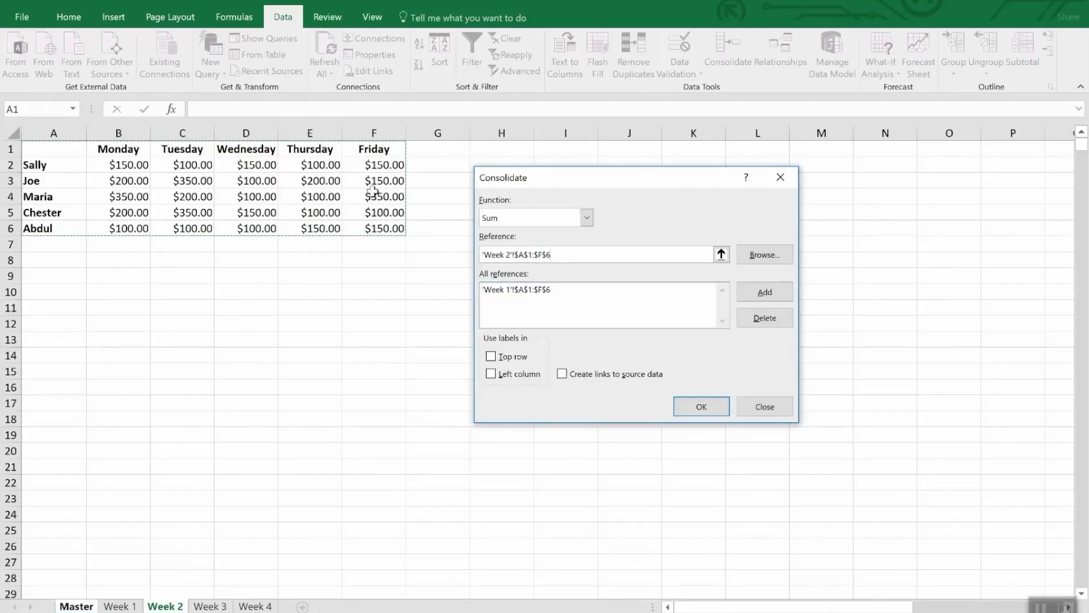
click(758, 295)
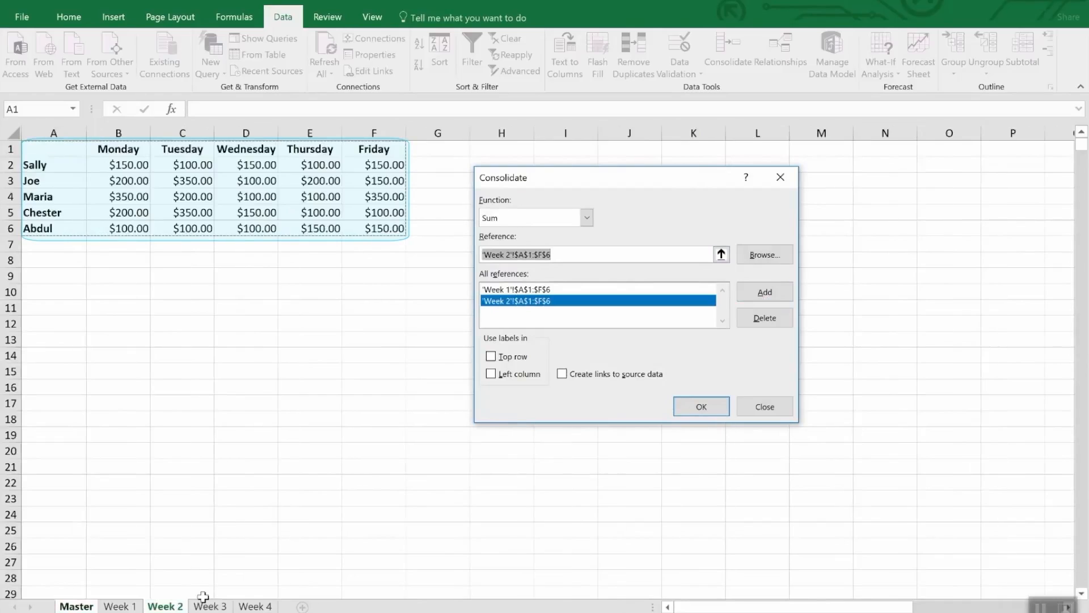
click(209, 606)
click(755, 292)
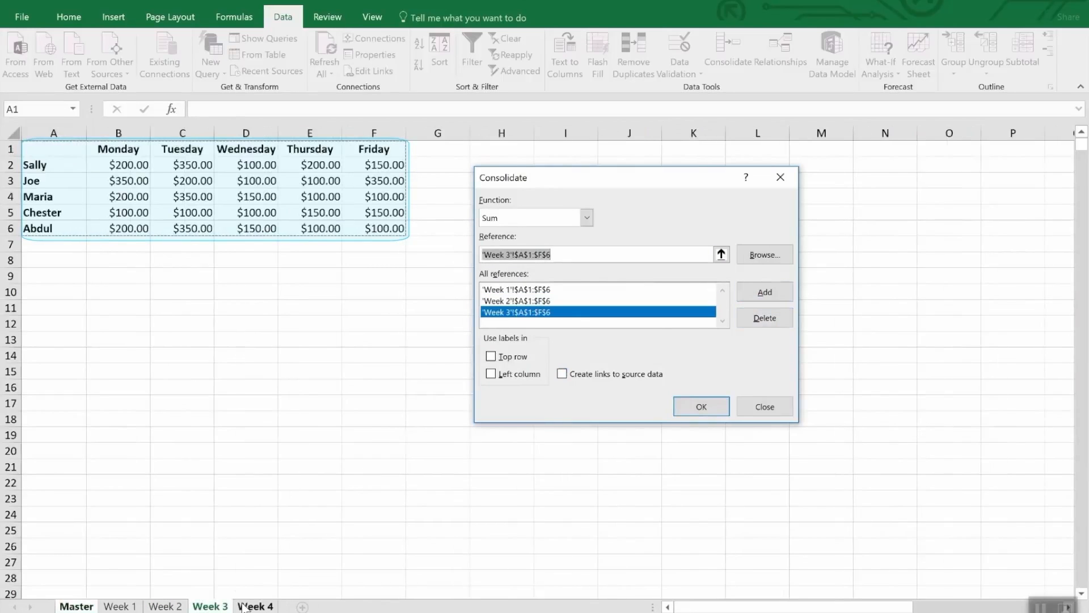
click(255, 606)
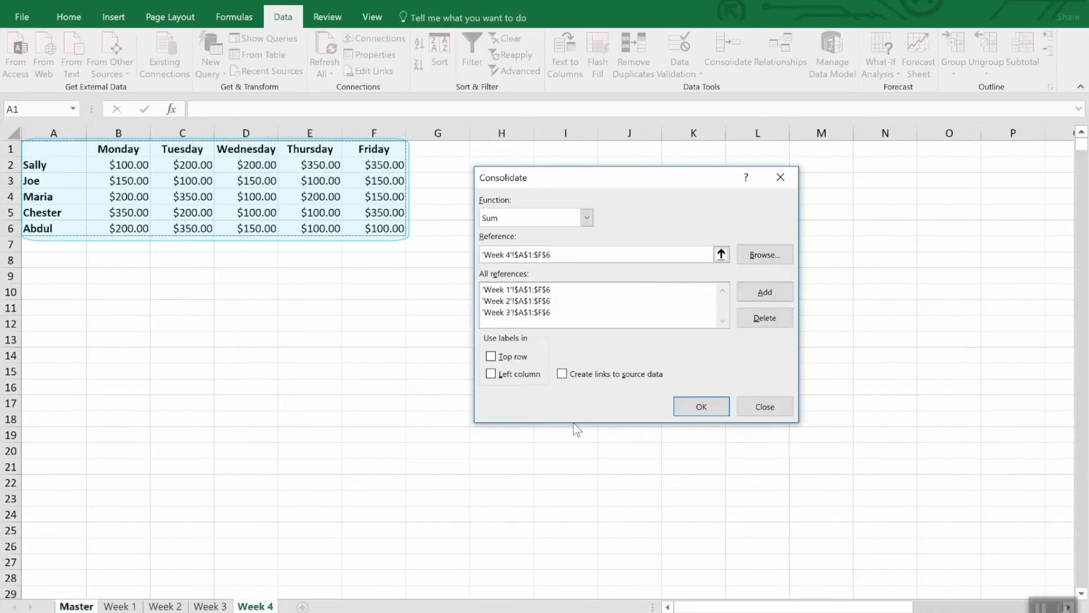
click(761, 294)
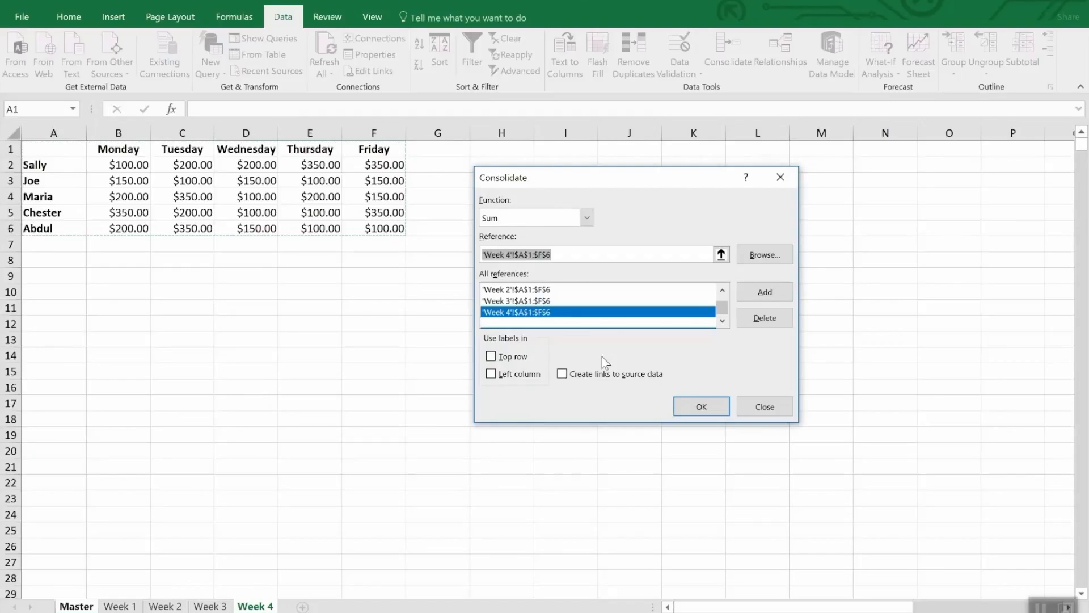
- Run the consolidation into the Master worksheet with top-row and left-column labels and links to the source data
click(523, 357)
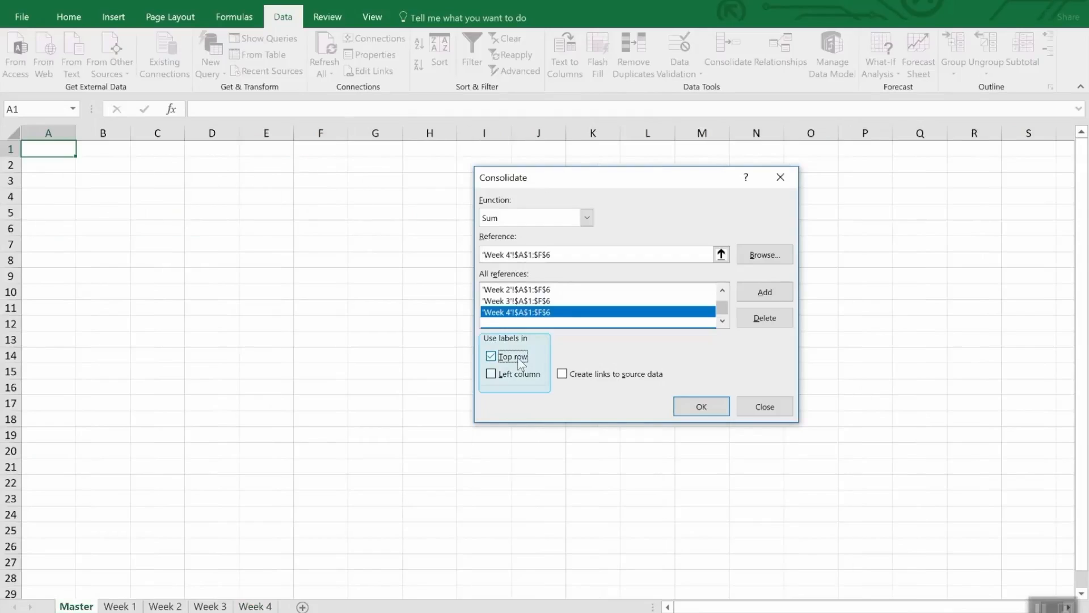
click(520, 378)
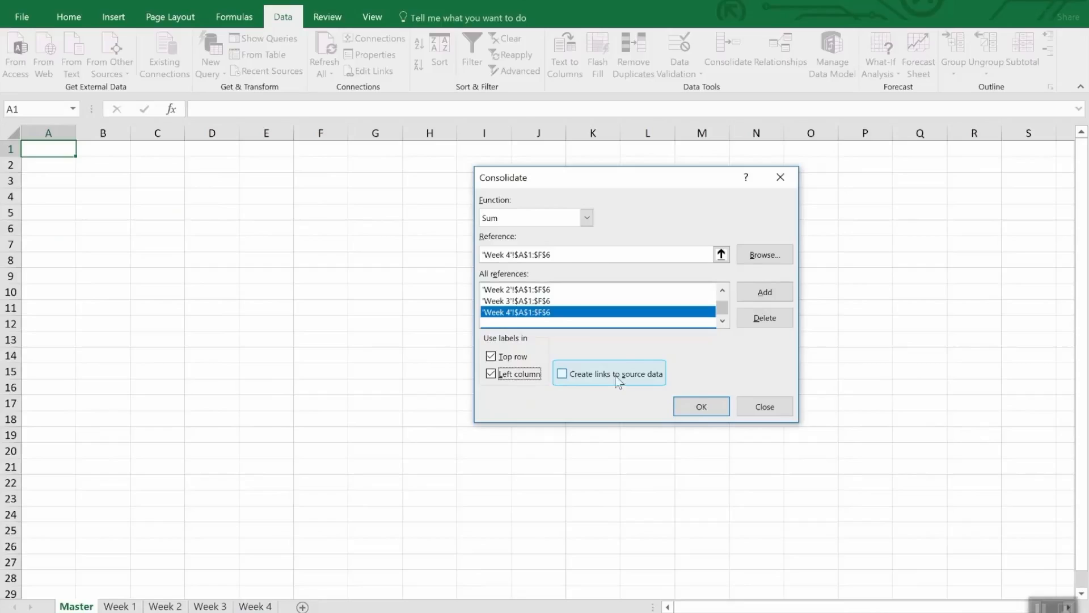
click(617, 380)
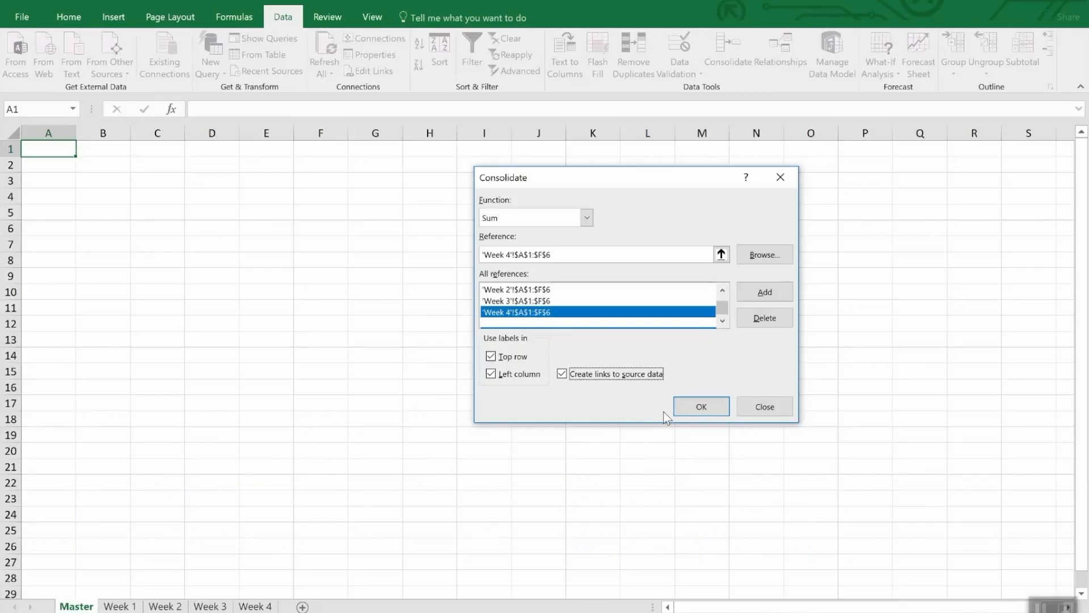
click(689, 408)
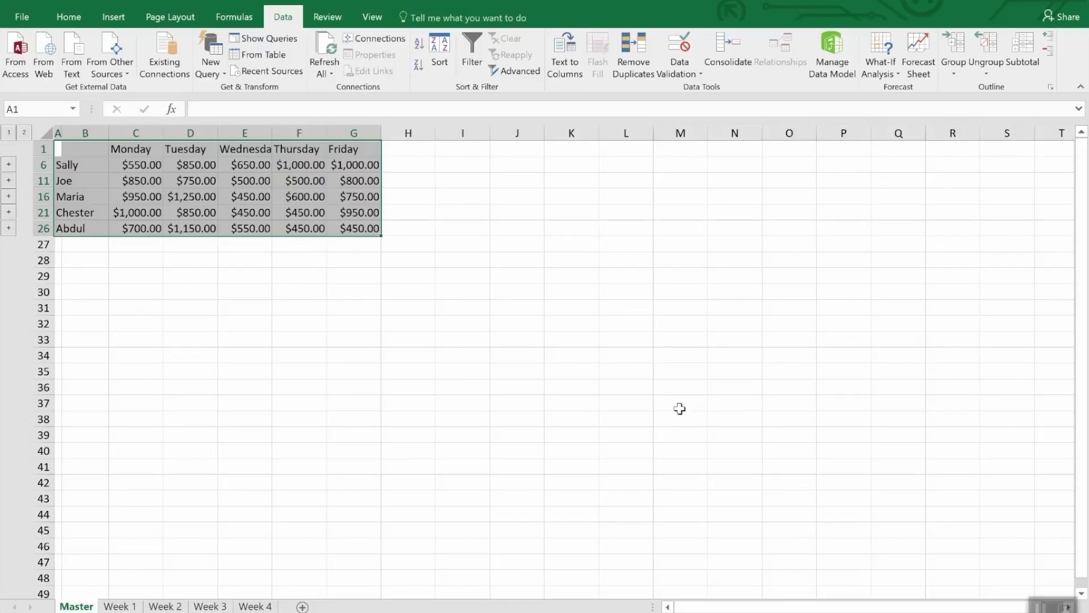
click(680, 409)
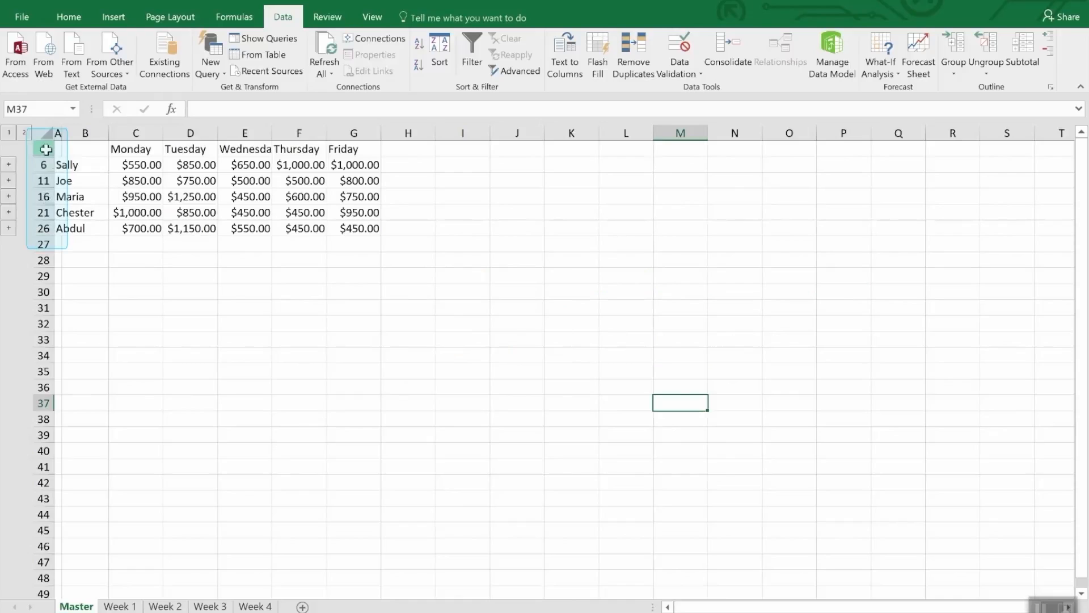
- Unhide the detail rows within rows 1 to 26 on the Master worksheet and hide them again
drag(43, 148, 35, 232)
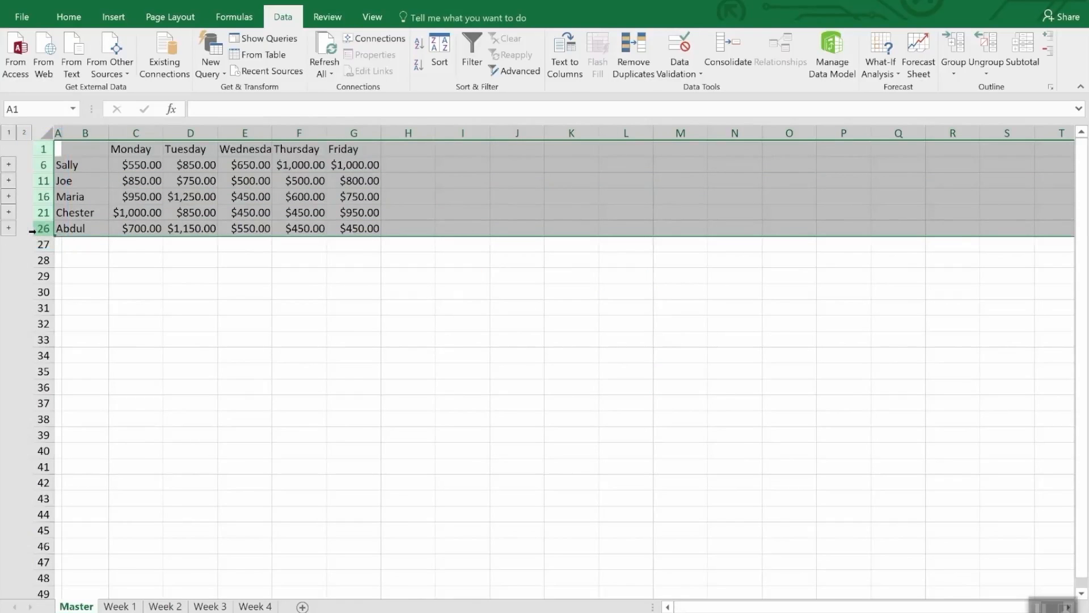
right_click(36, 232)
click(61, 443)
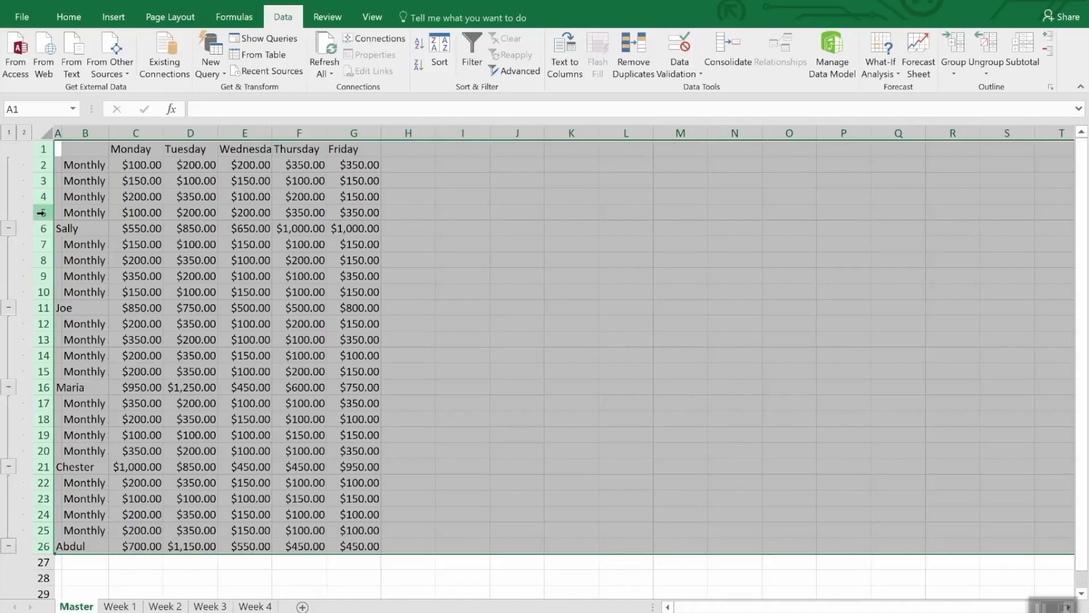
click(243, 576)
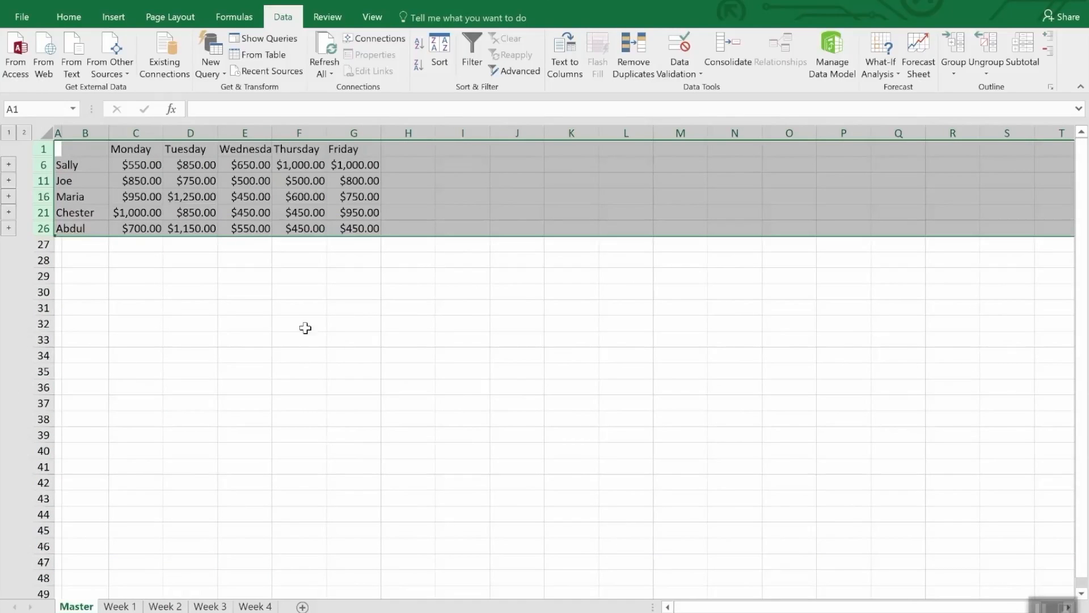
click(293, 299)
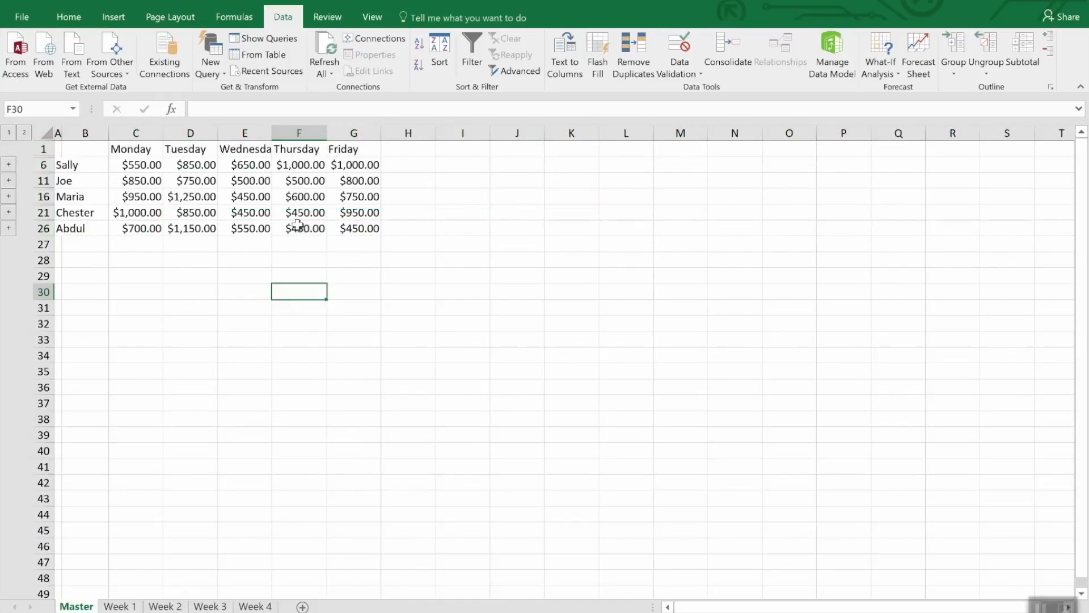
- Set the Thursday amount in cell E2 of the Week 4 worksheet to 3500 and check the linked total in F6 on Master
click(316, 165)
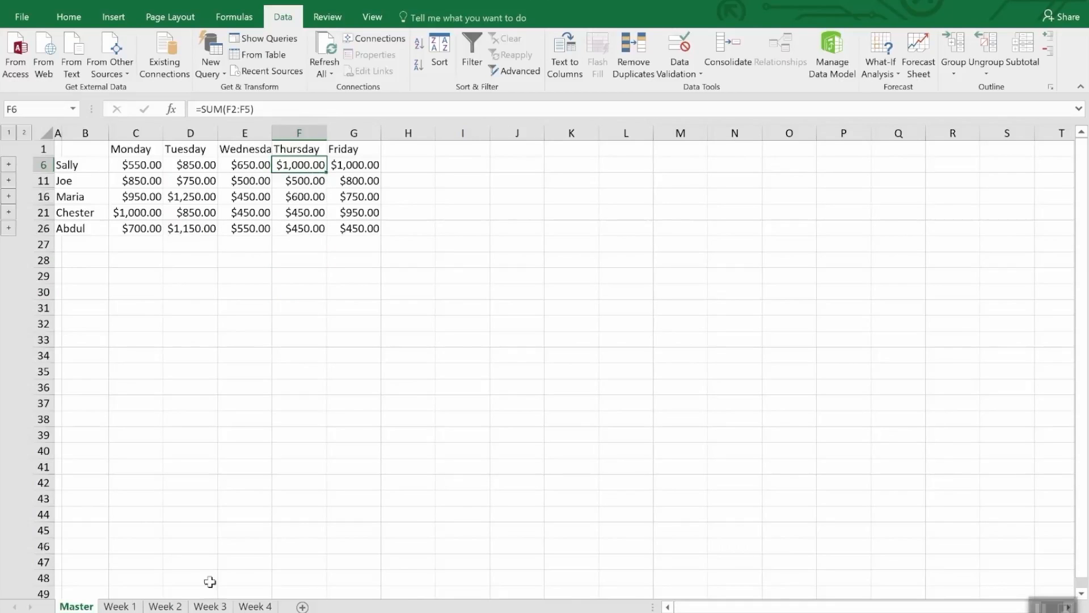
click(250, 606)
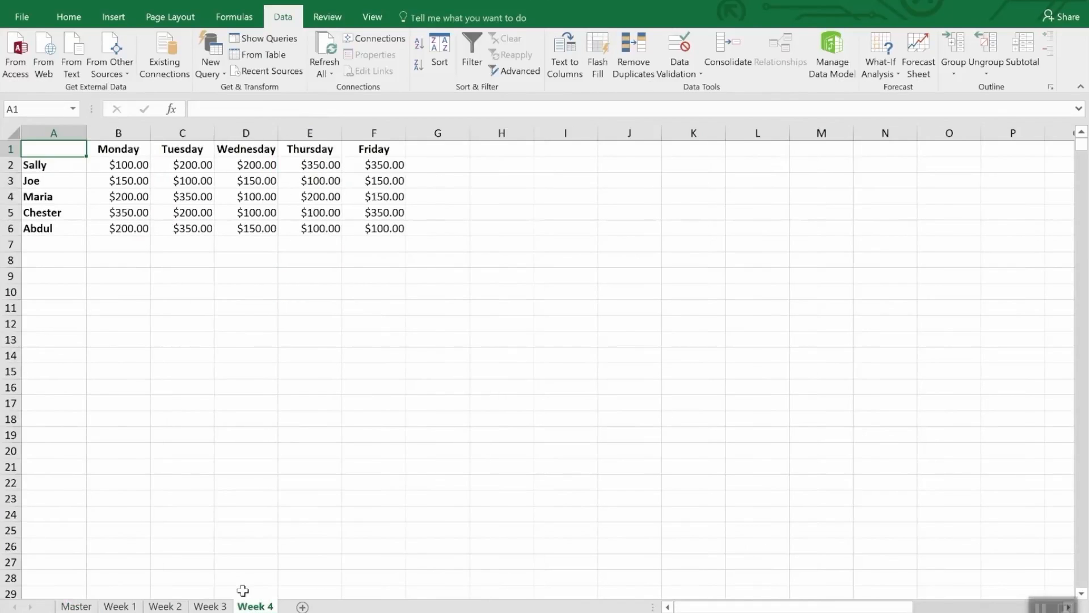
click(328, 165)
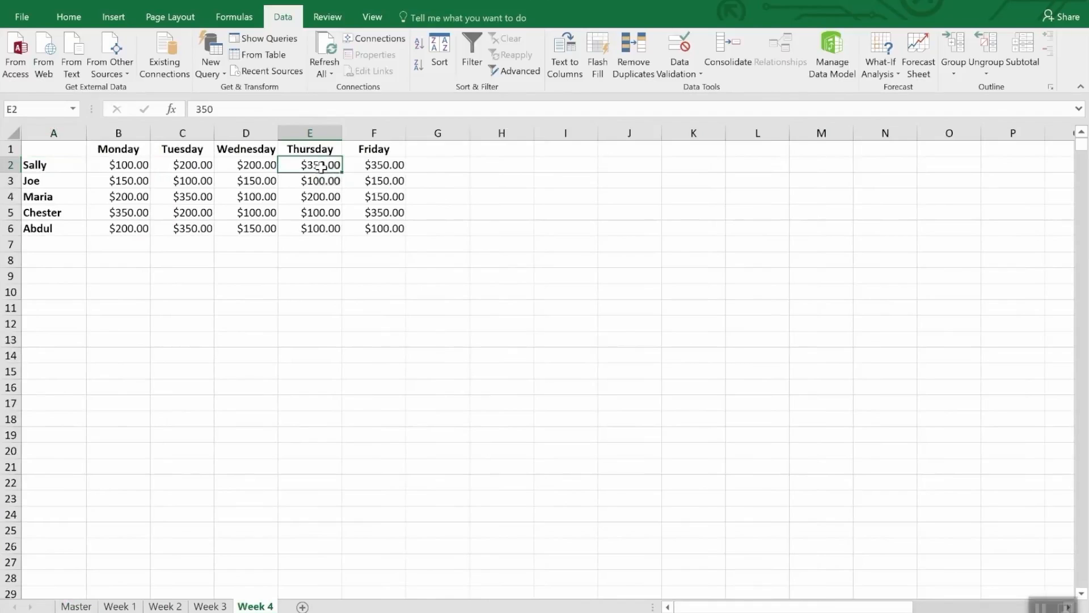
text(3)
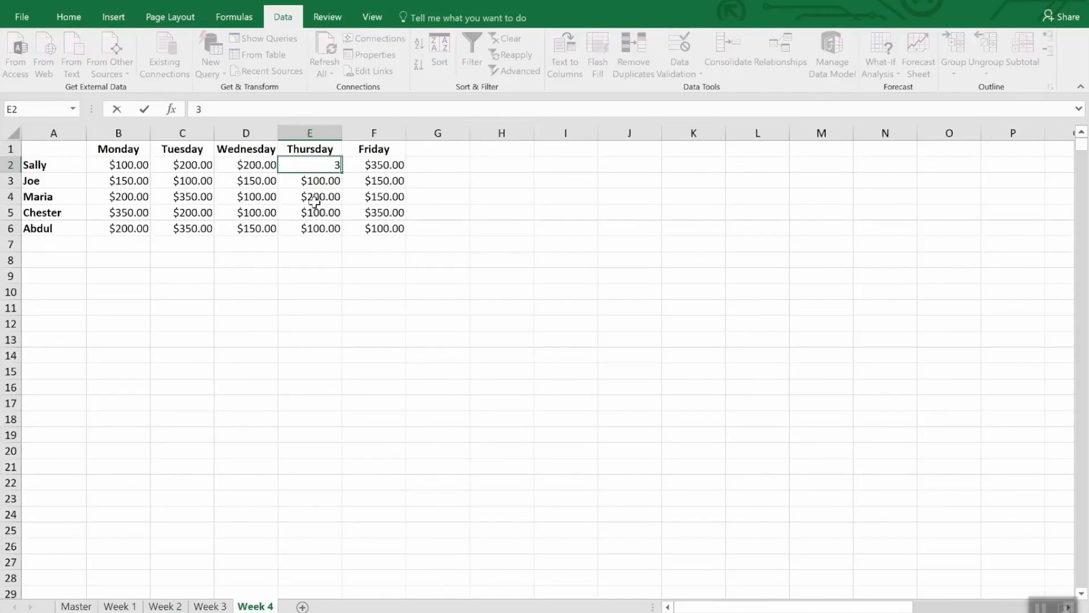
text(500.)
key(Return)
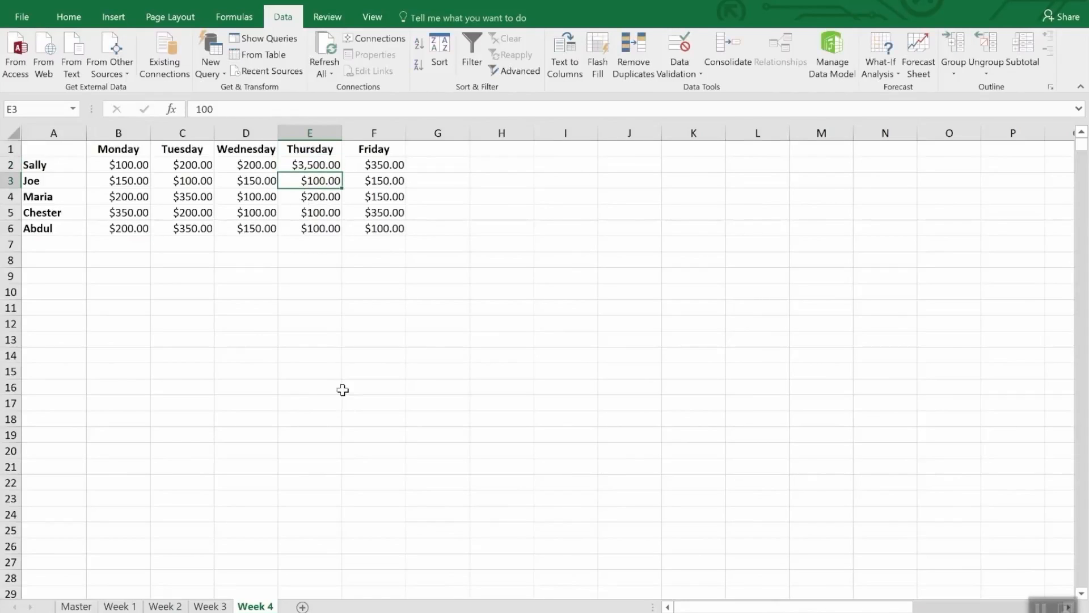
click(77, 606)
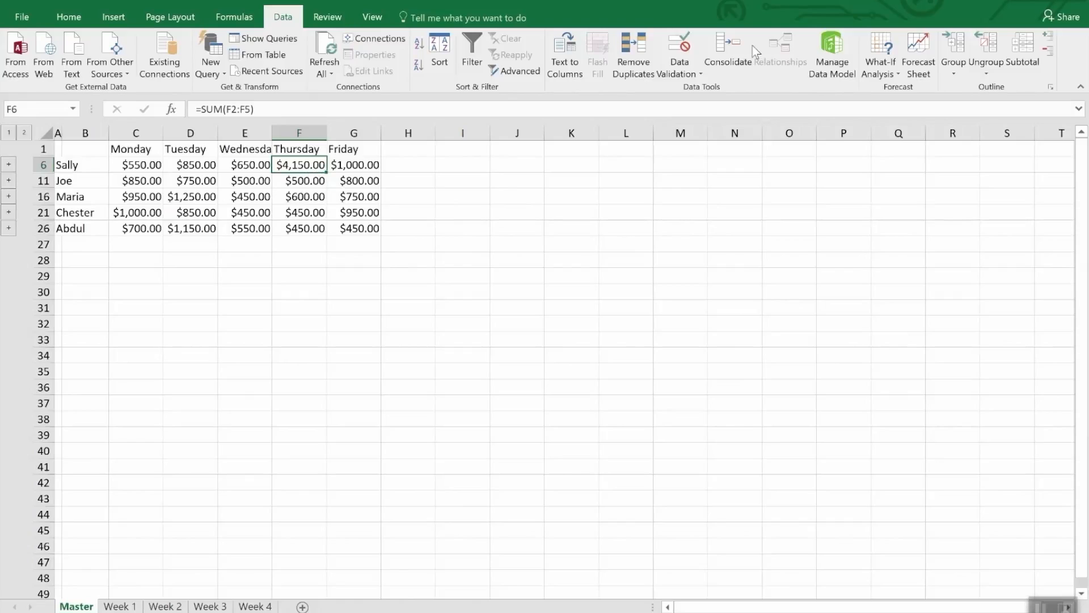
click(735, 48)
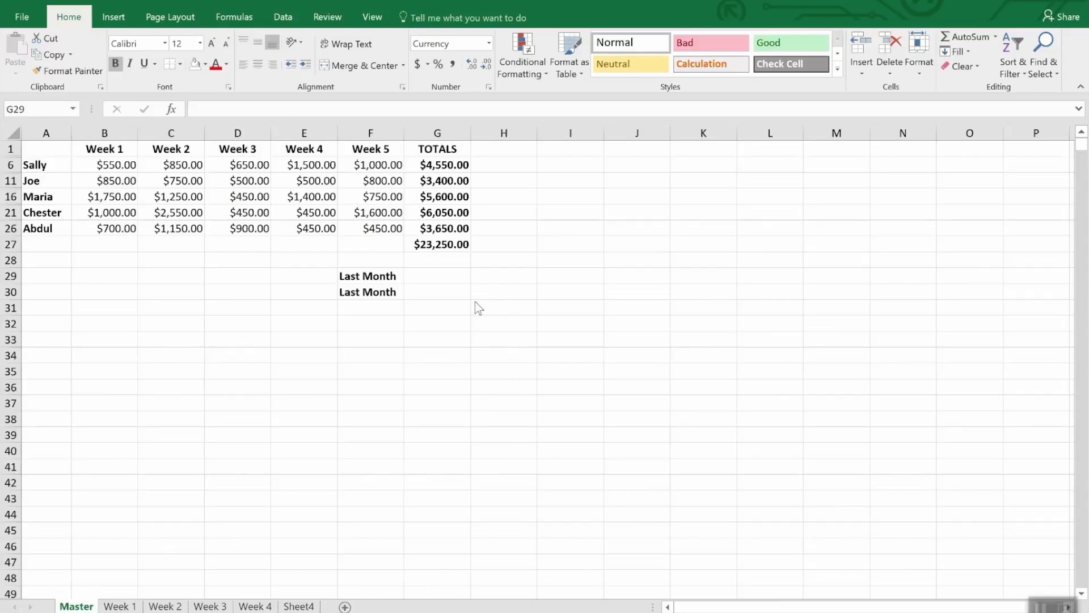
- Link cell G29 to the grand total in G47 on the Master worksheet of Monthly Sales.xlsx and inspect the link formula
click(420, 275)
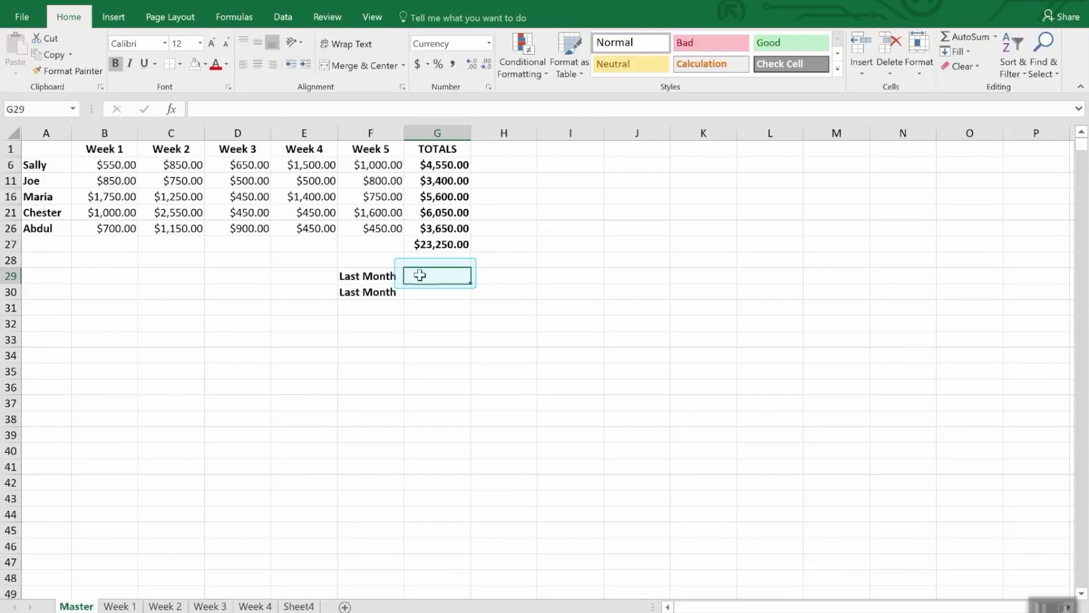
text(=)
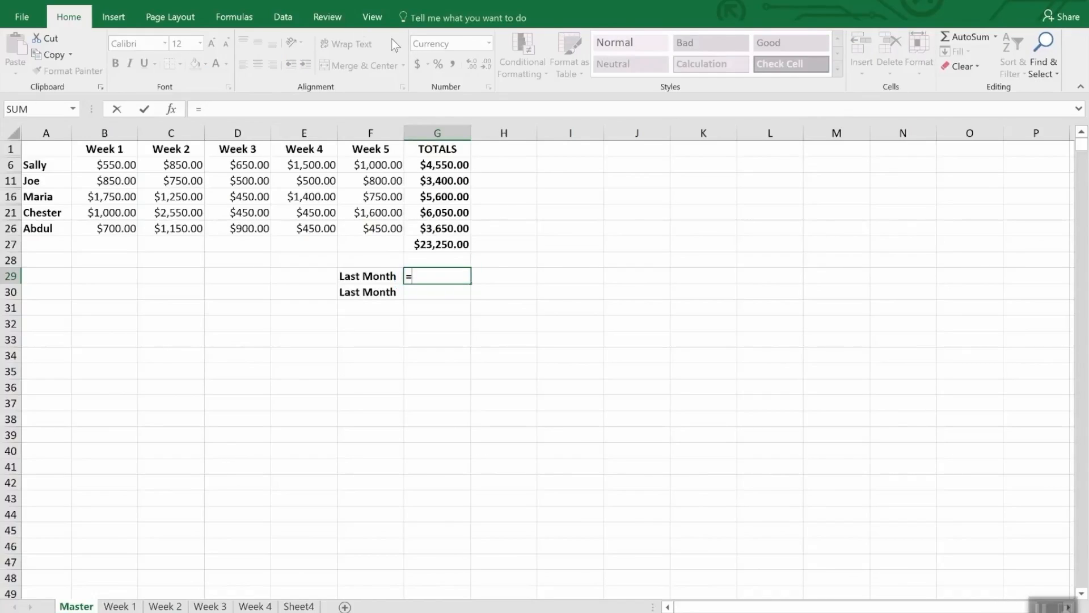
click(382, 27)
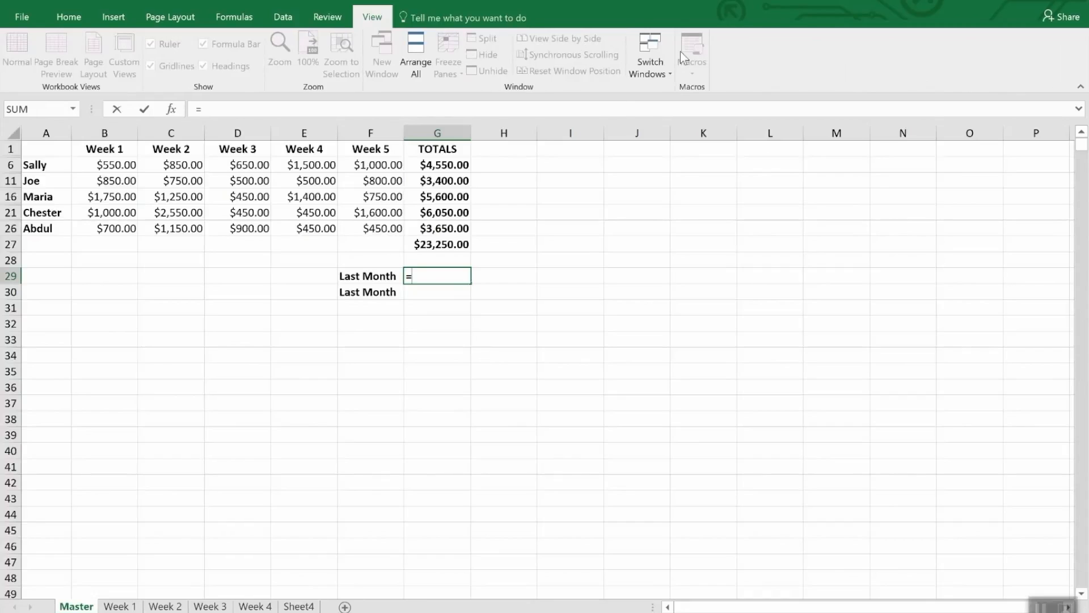
click(663, 63)
click(669, 89)
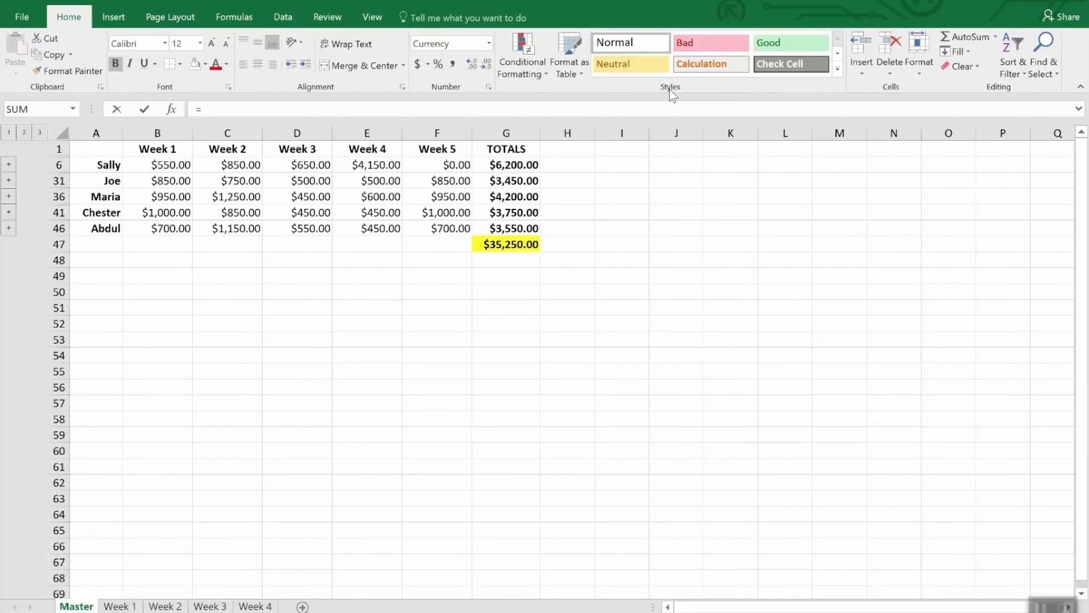
click(511, 244)
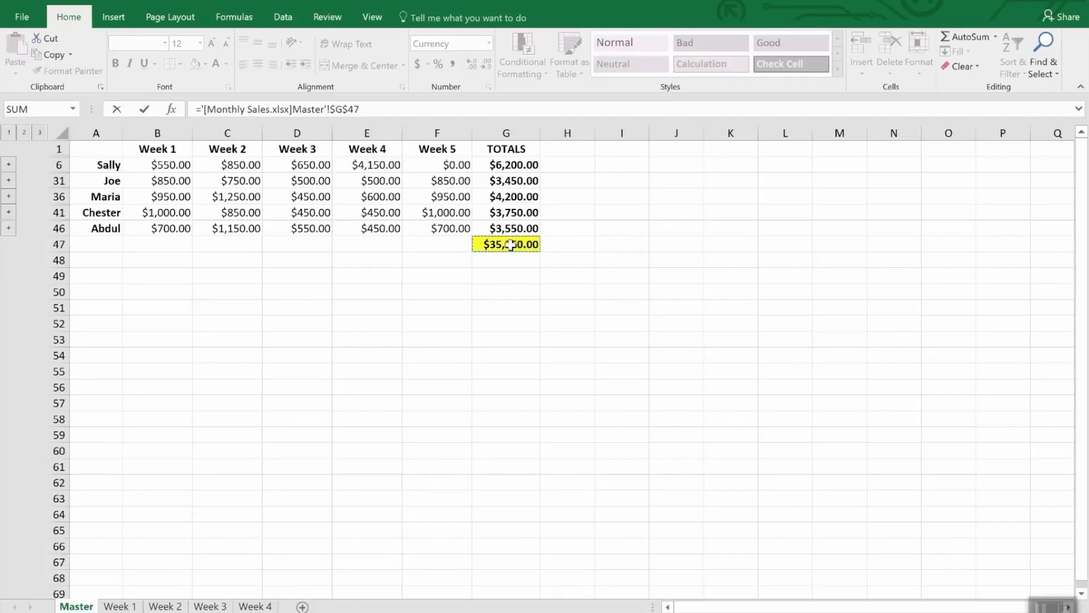
key(Return)
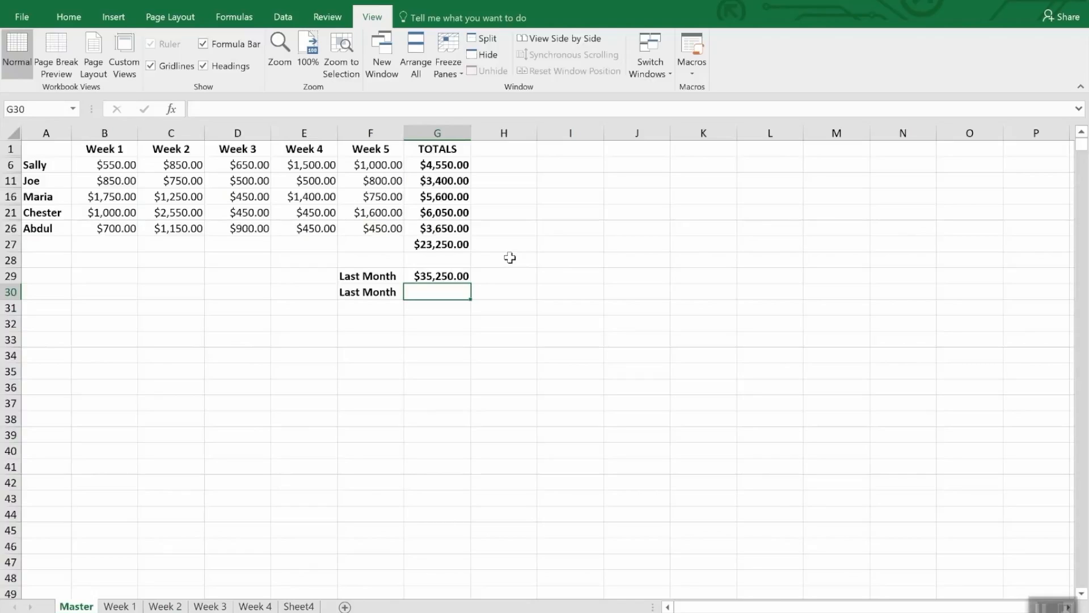
click(462, 278)
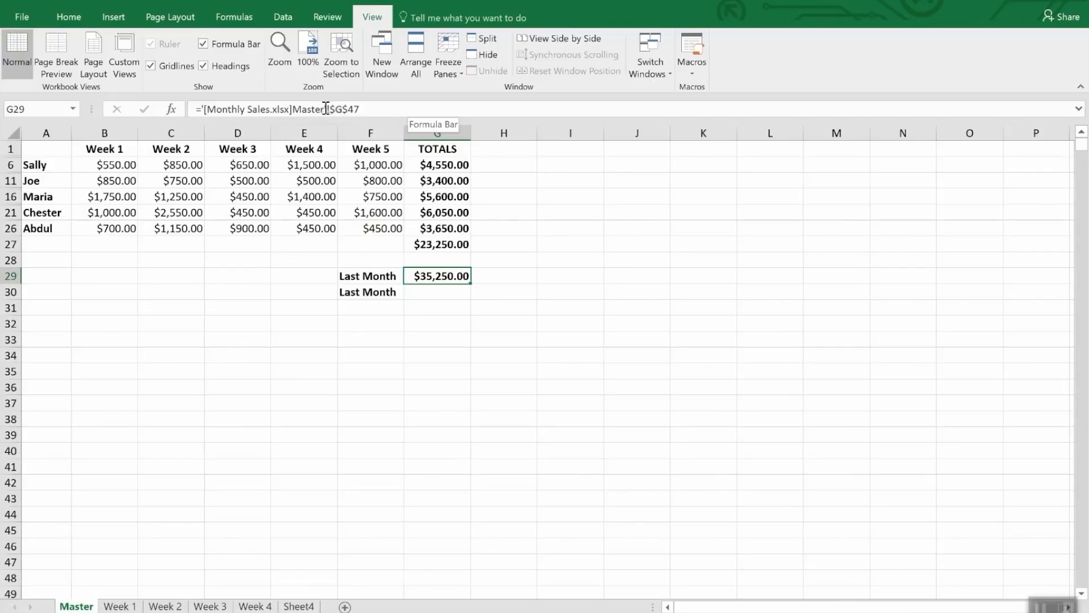
- Copy the grand total in G47 on the Master worksheet of Monthly Sales.xlsx, with G30 selected in the current workbook as destination
click(429, 294)
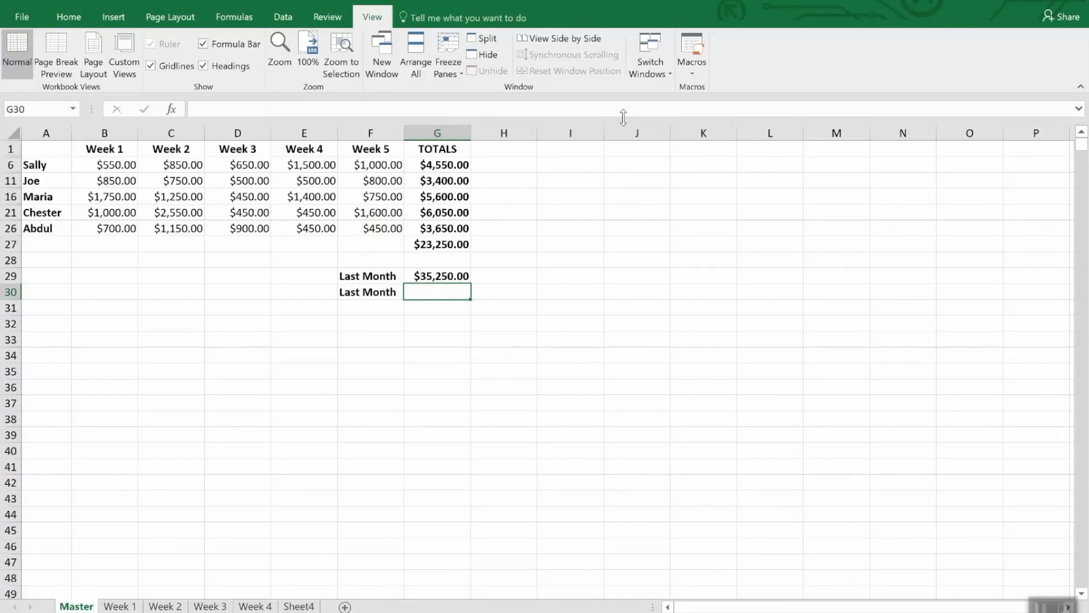
click(658, 61)
click(670, 94)
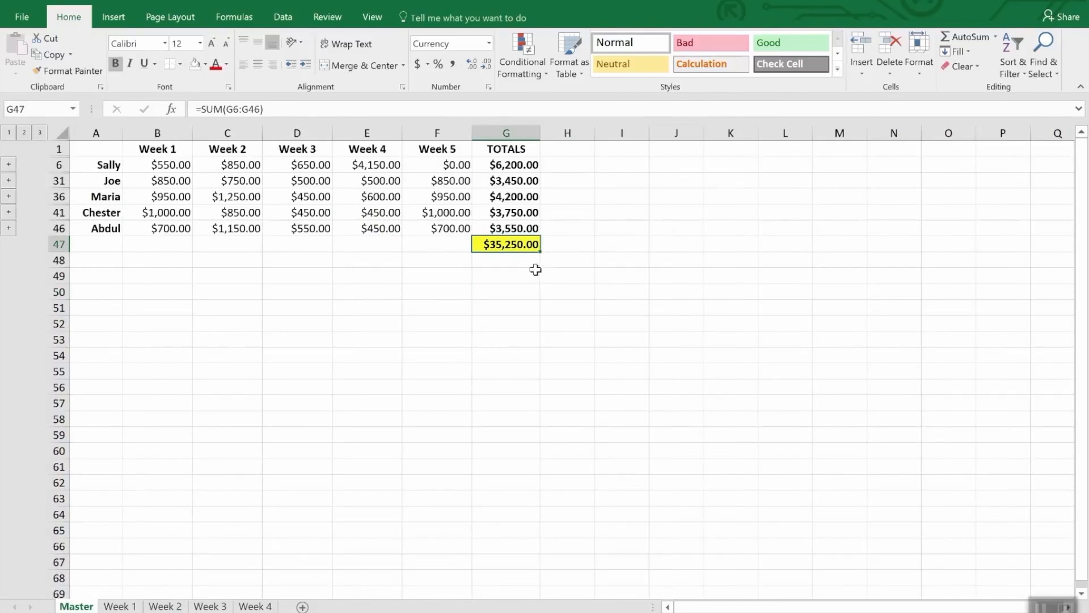
right_click(522, 246)
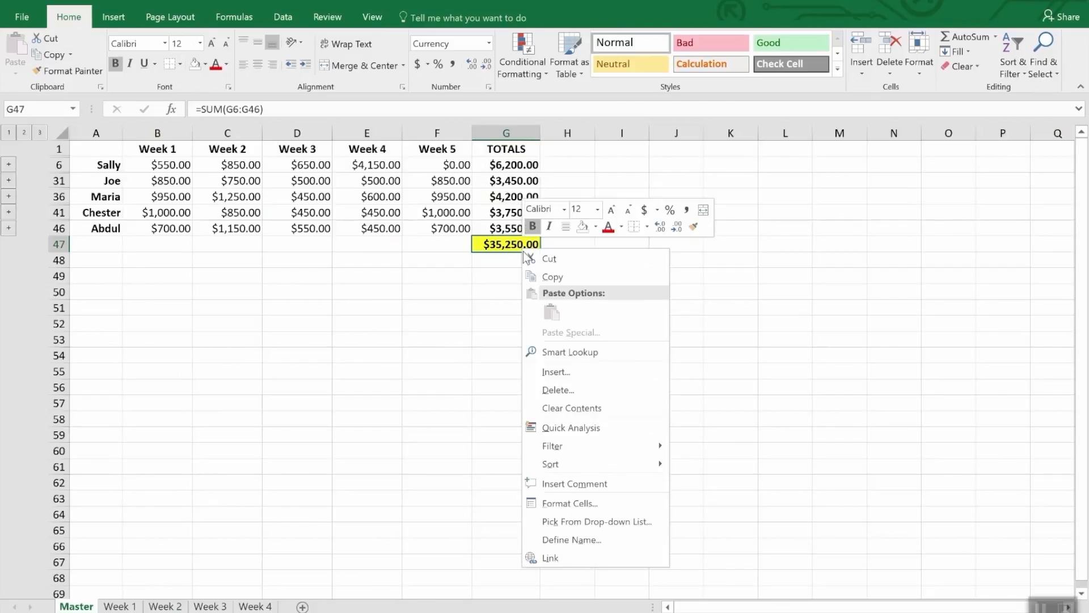
click(551, 279)
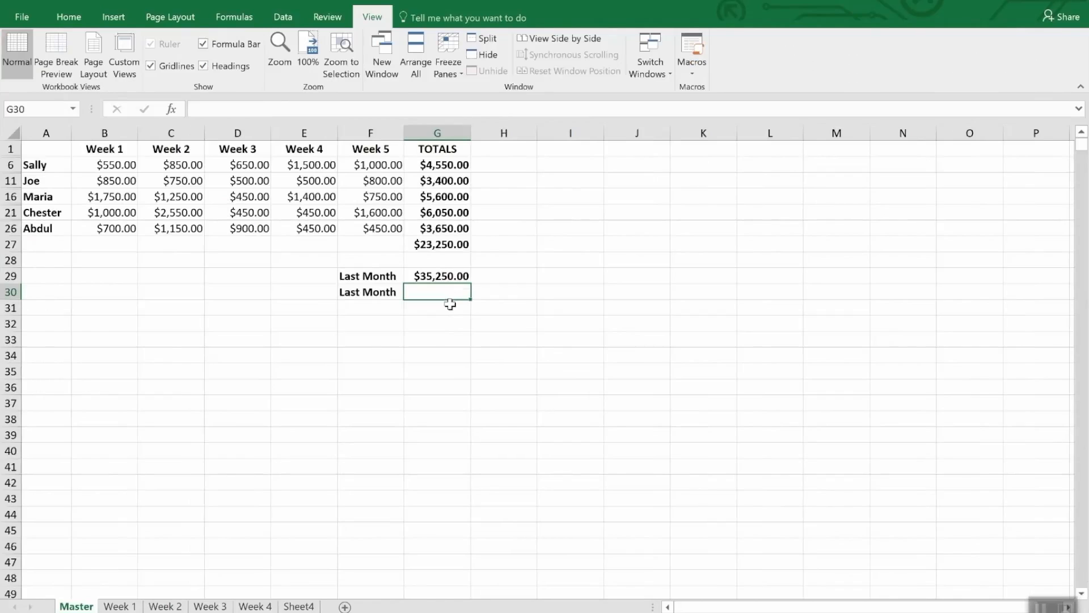
- Paste the copied grand total into G30 as a link and compare its formula with the one in G29
click(69, 20)
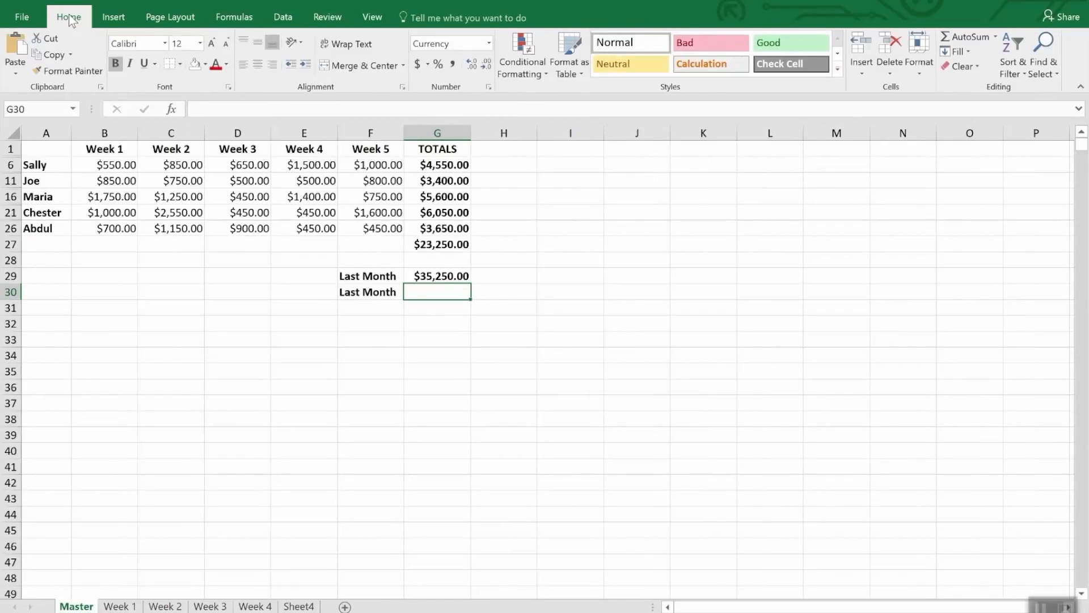
click(13, 75)
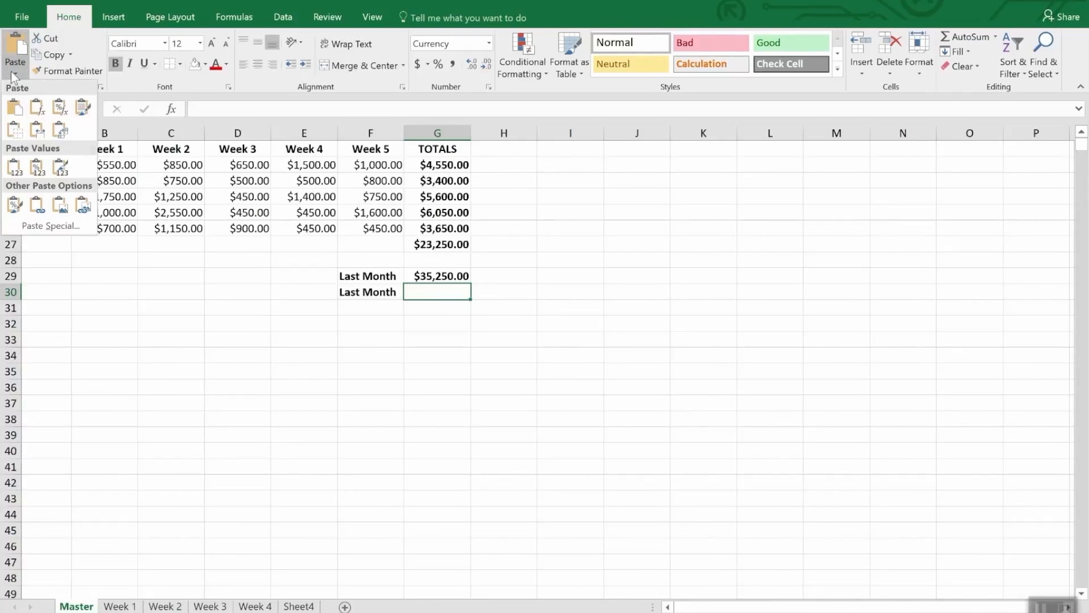
click(46, 225)
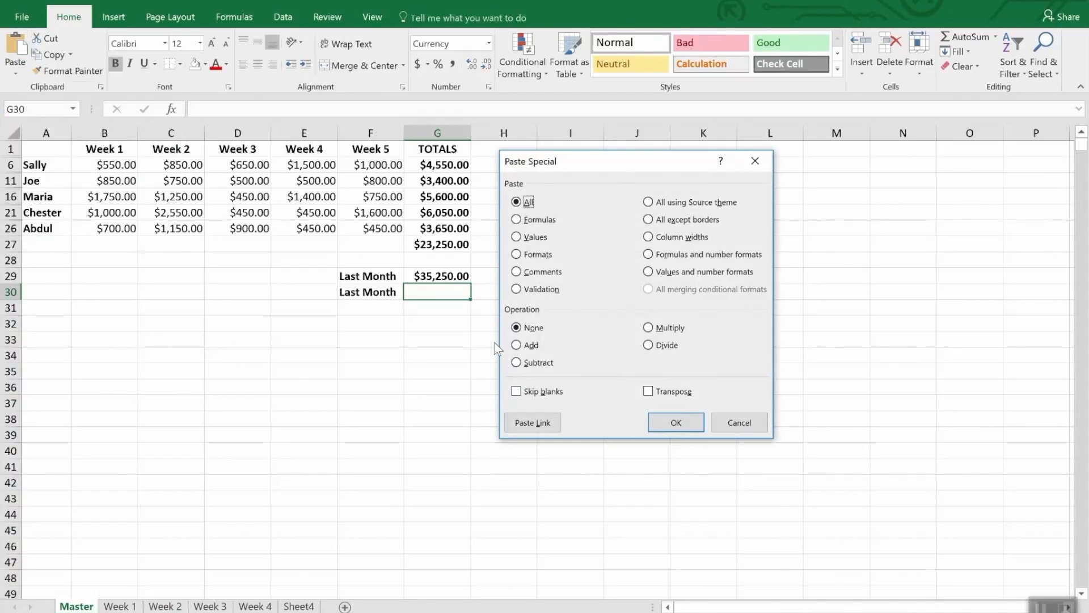
click(531, 426)
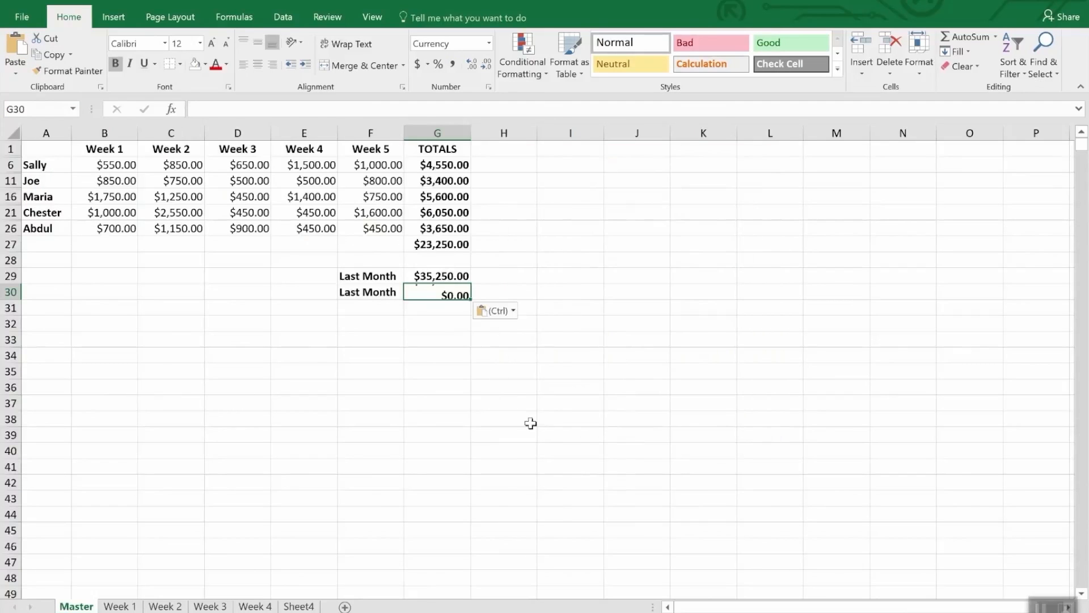
click(523, 225)
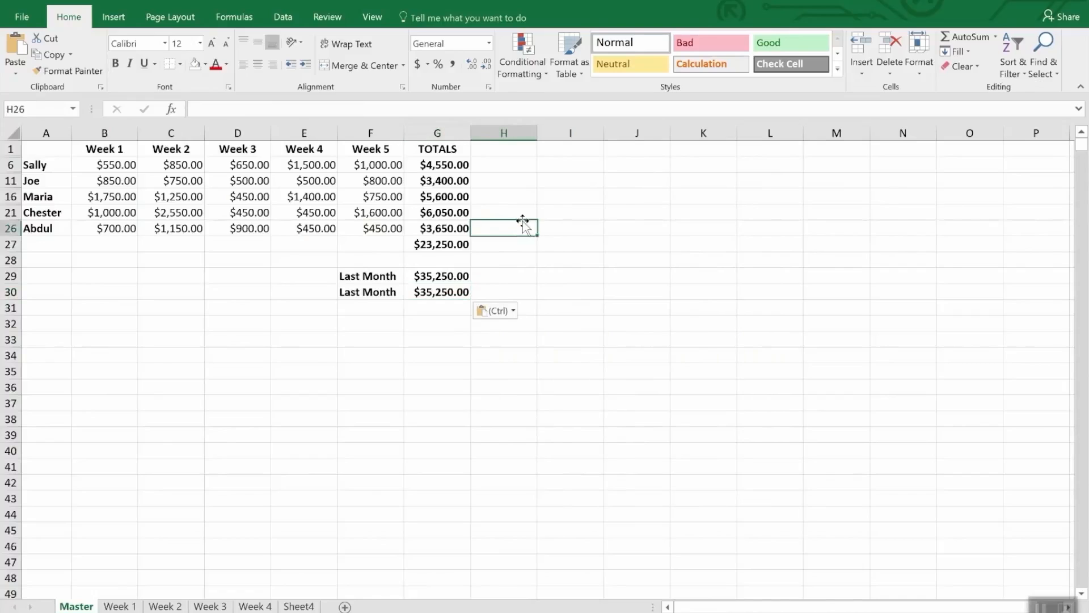
click(444, 291)
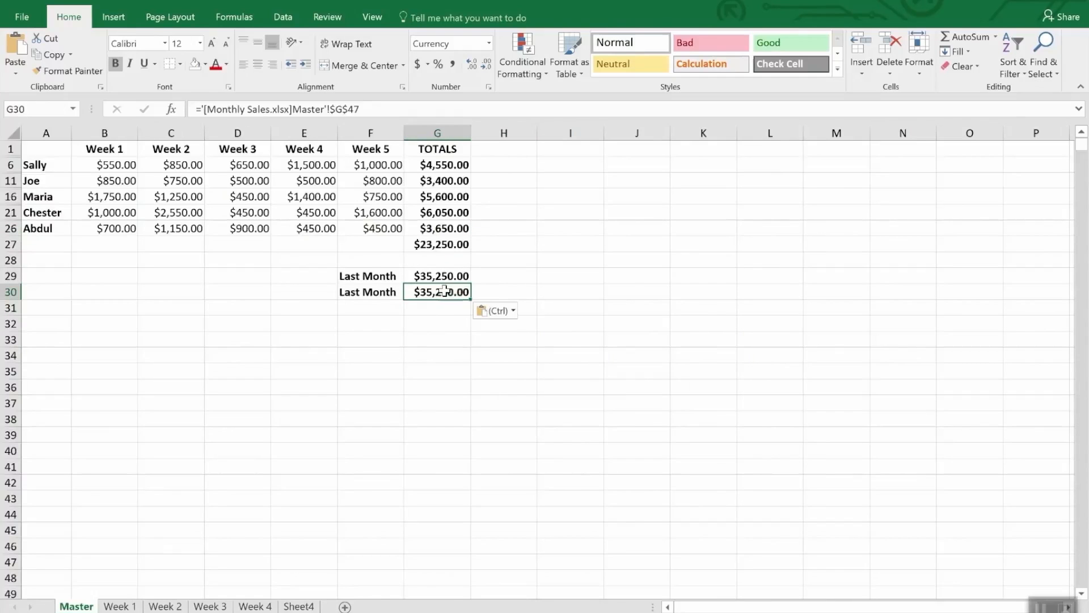
click(446, 275)
click(445, 291)
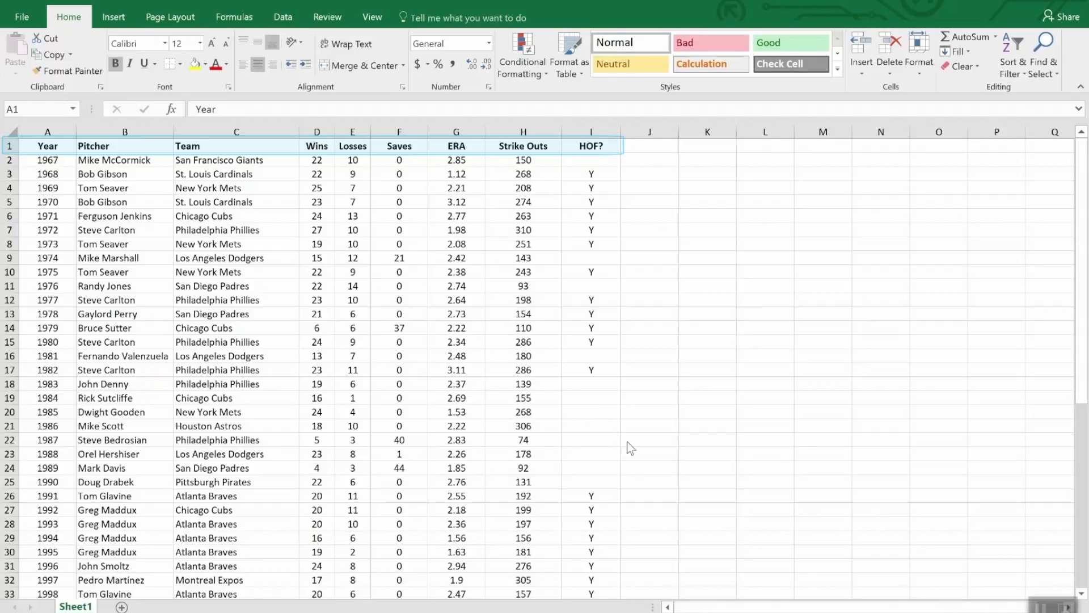
- Review the pitcher table, sort it by Wins from largest to smallest, and look through the sorted rows
scroll(734, 445, down, 12)
scroll(735, 447, up, 12)
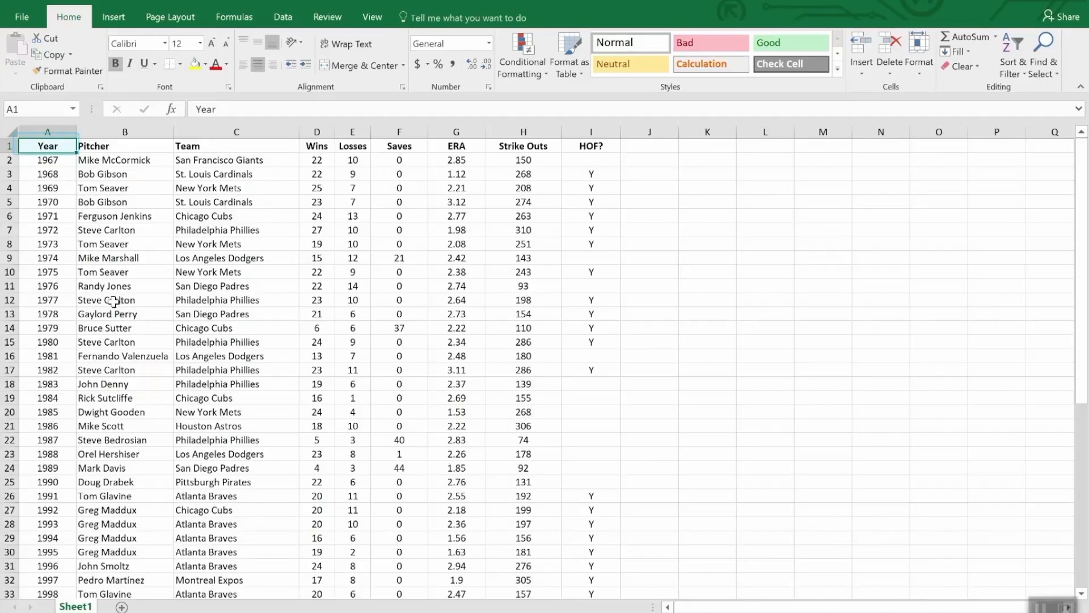
scroll(136, 351, down, 12)
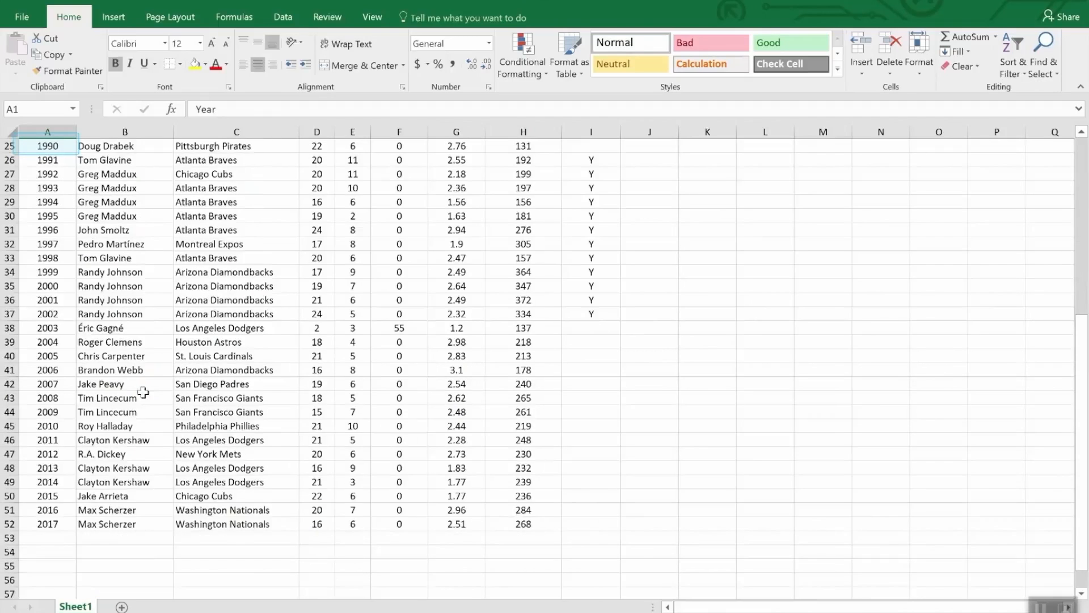
scroll(138, 394, up, 12)
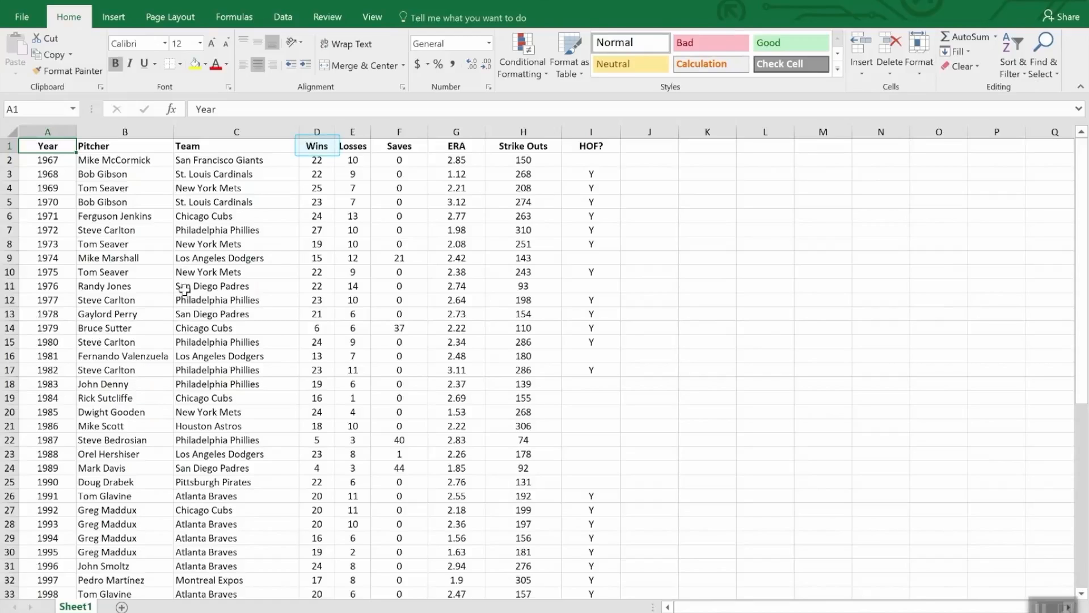
click(321, 147)
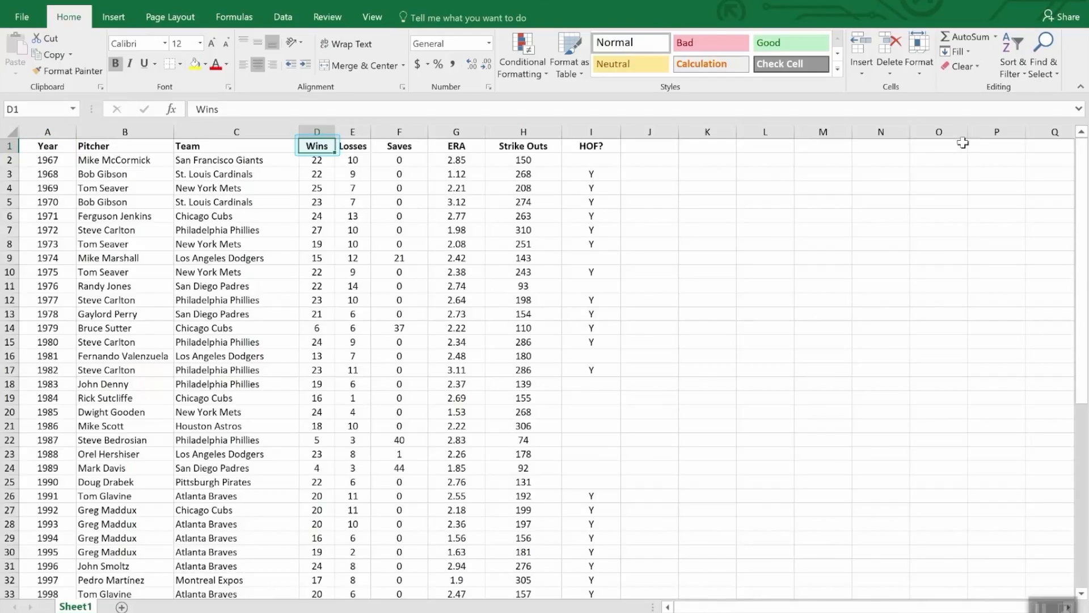
click(1016, 43)
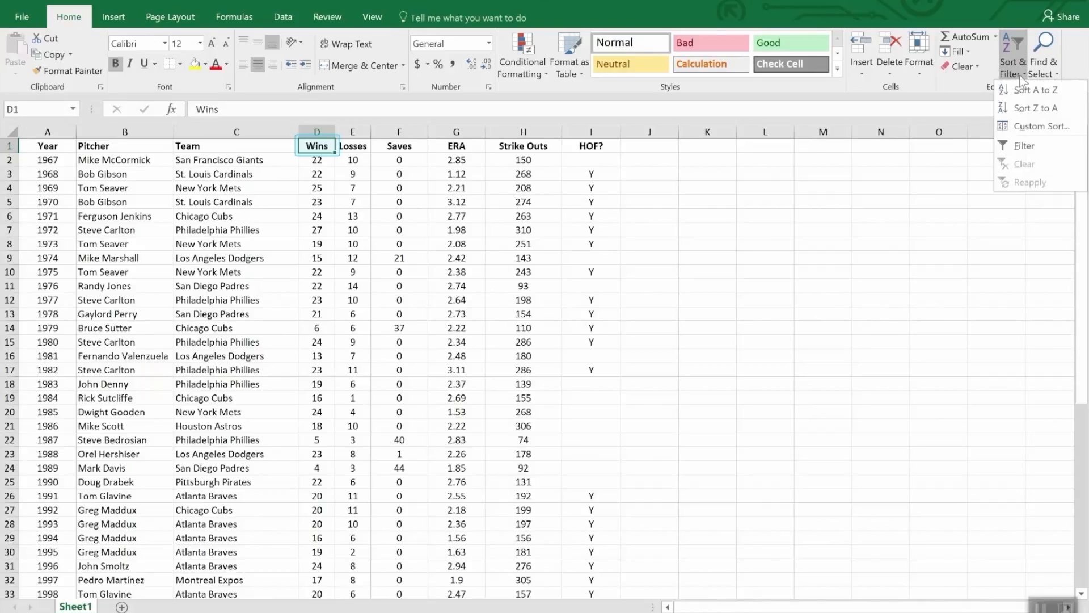
click(1026, 110)
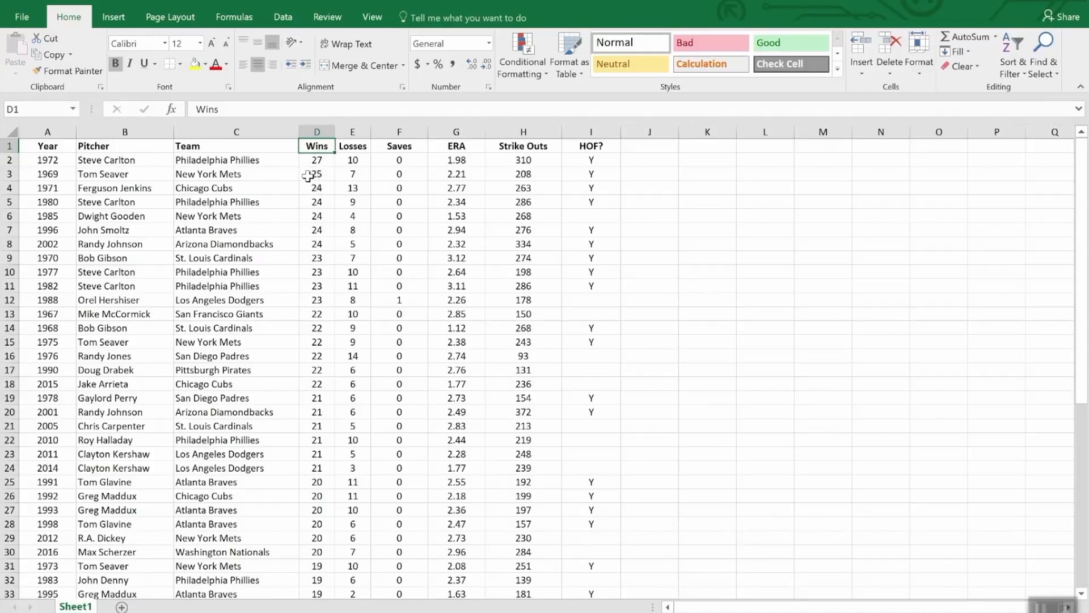
scroll(316, 173, down, 8)
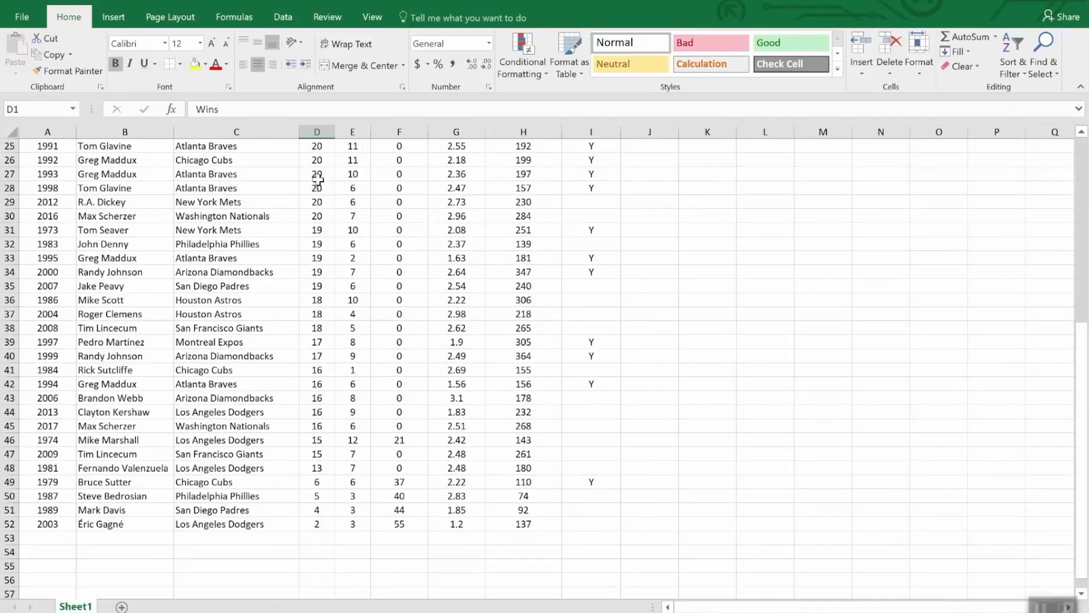
scroll(316, 181, up, 8)
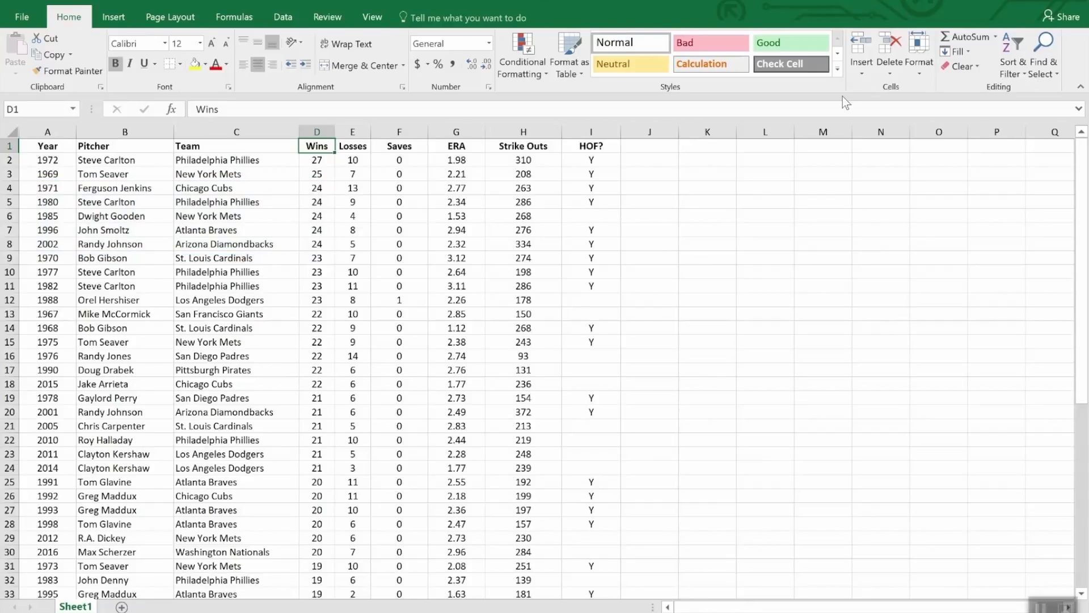
- Apply a custom sort to the pitcher table by Wins, largest to smallest, then by ERA, smallest to largest
click(1014, 46)
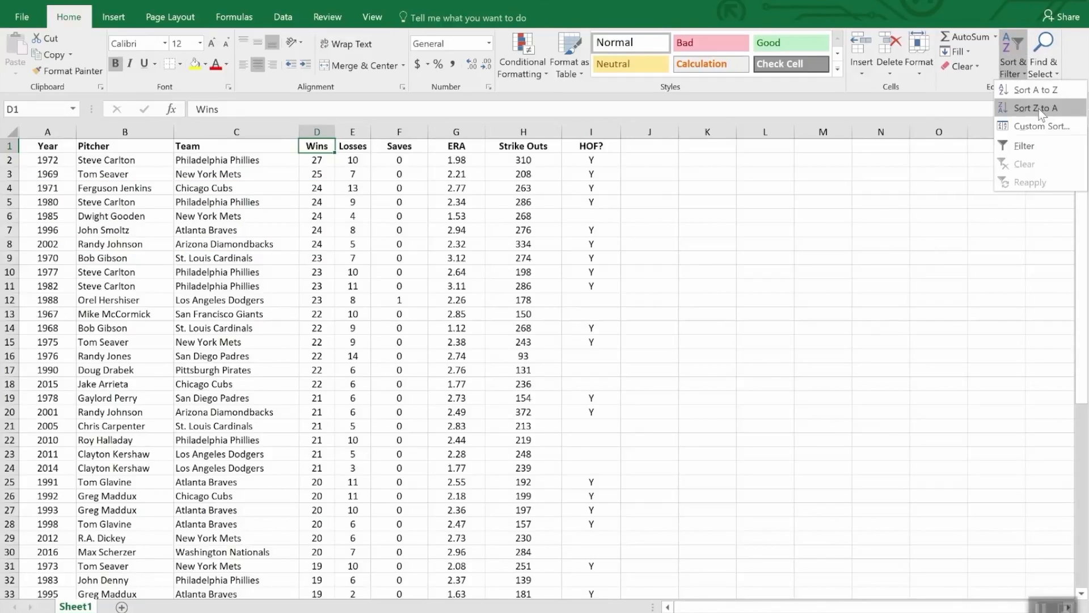
click(1040, 126)
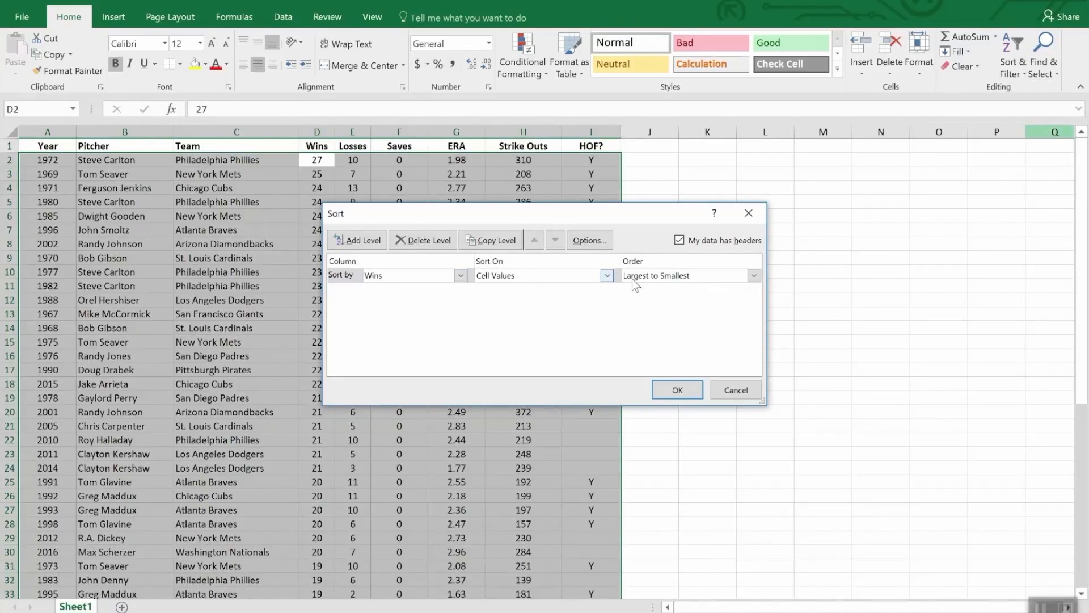
click(365, 243)
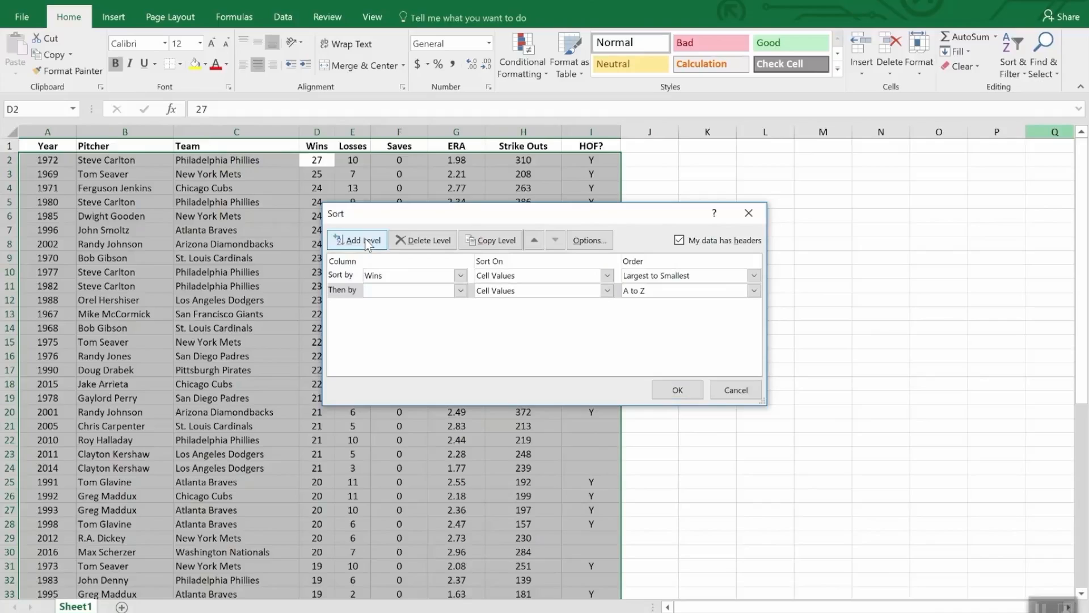
click(457, 292)
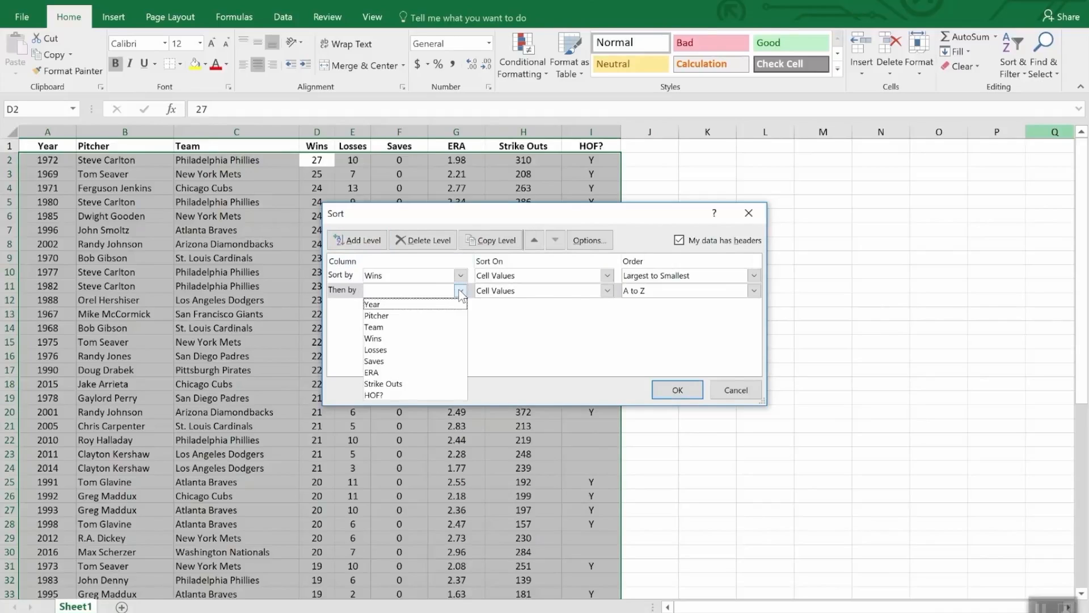
click(430, 372)
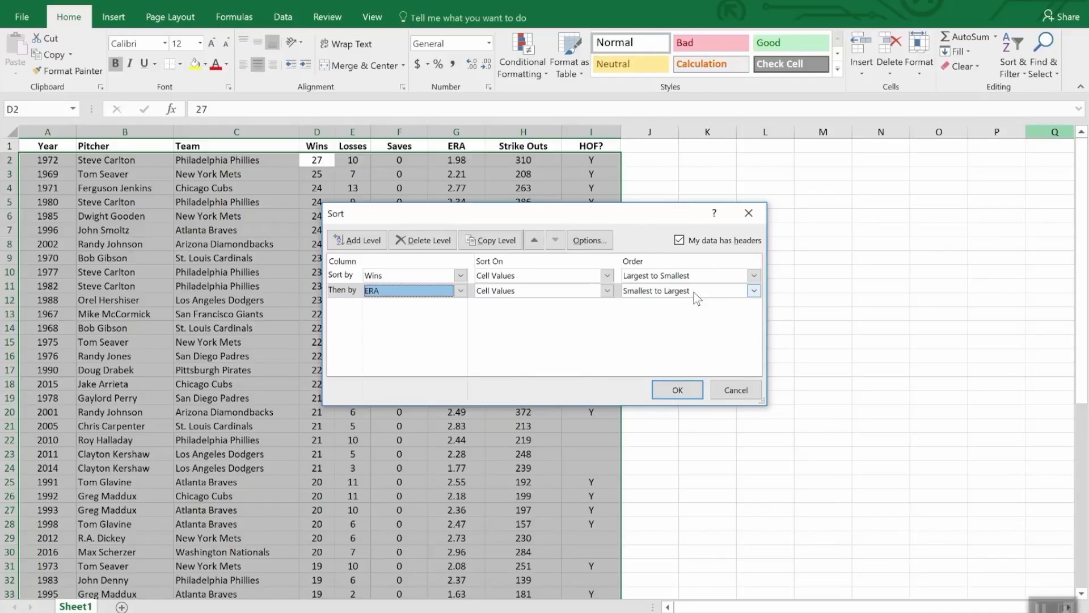
click(677, 390)
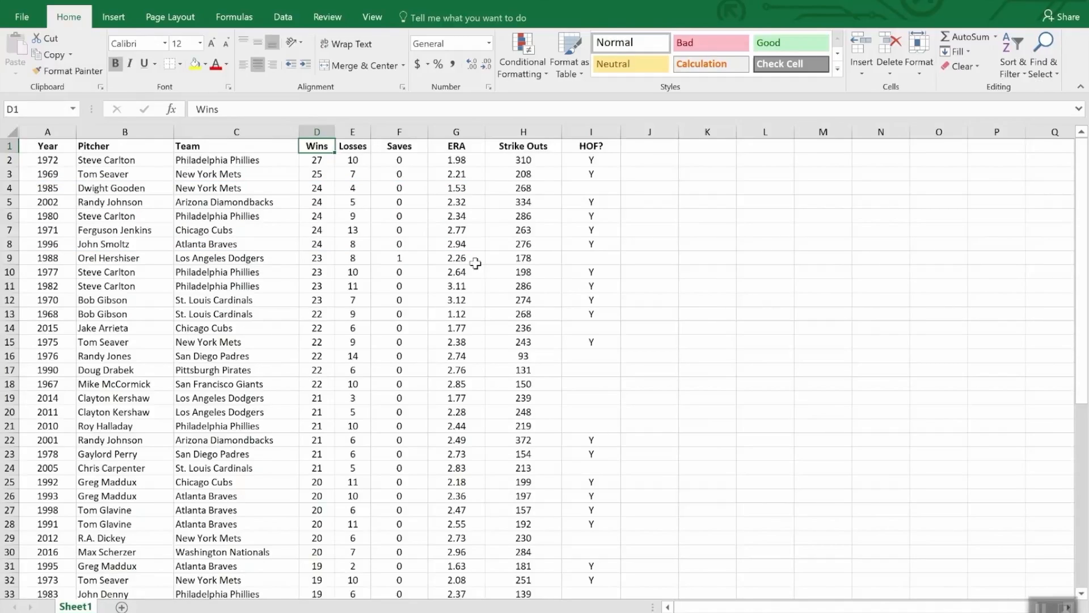
- Turn on filtering for the pitcher table and filter the HOF? column to show only Y rows
click(404, 147)
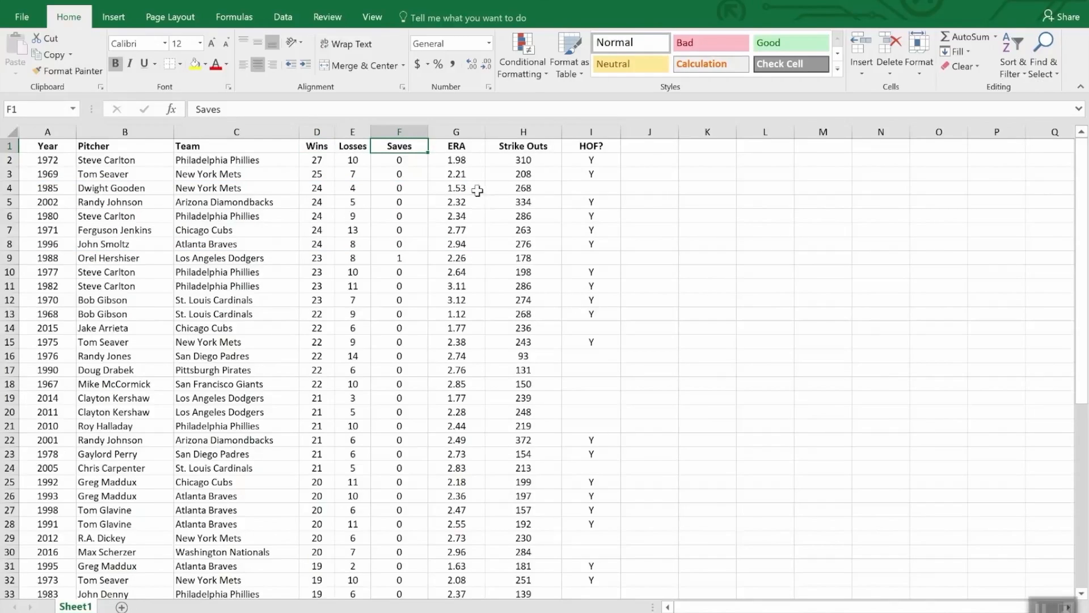
click(1010, 48)
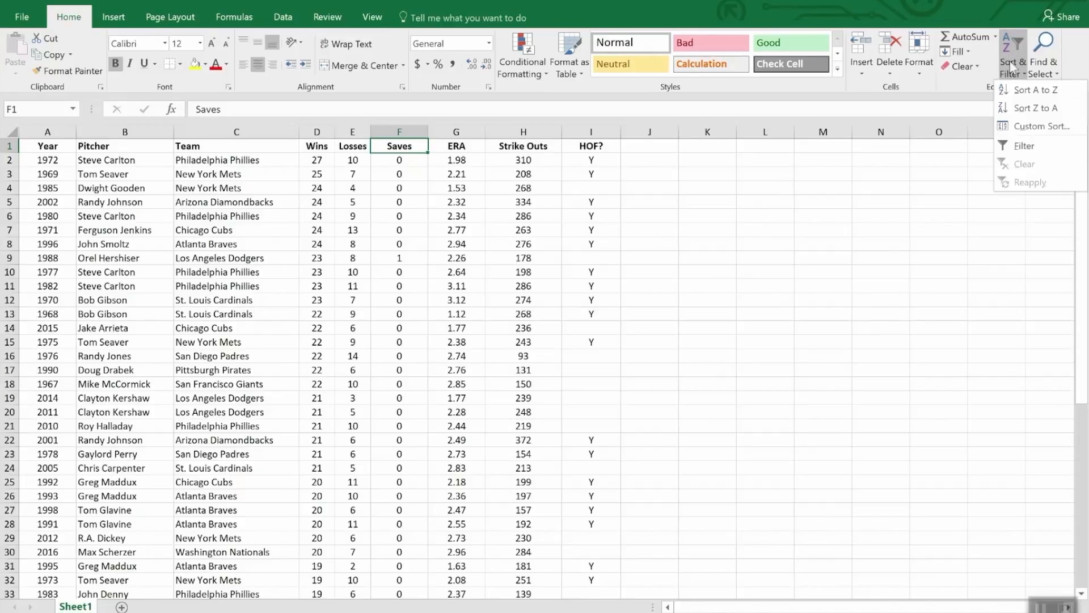
click(1025, 146)
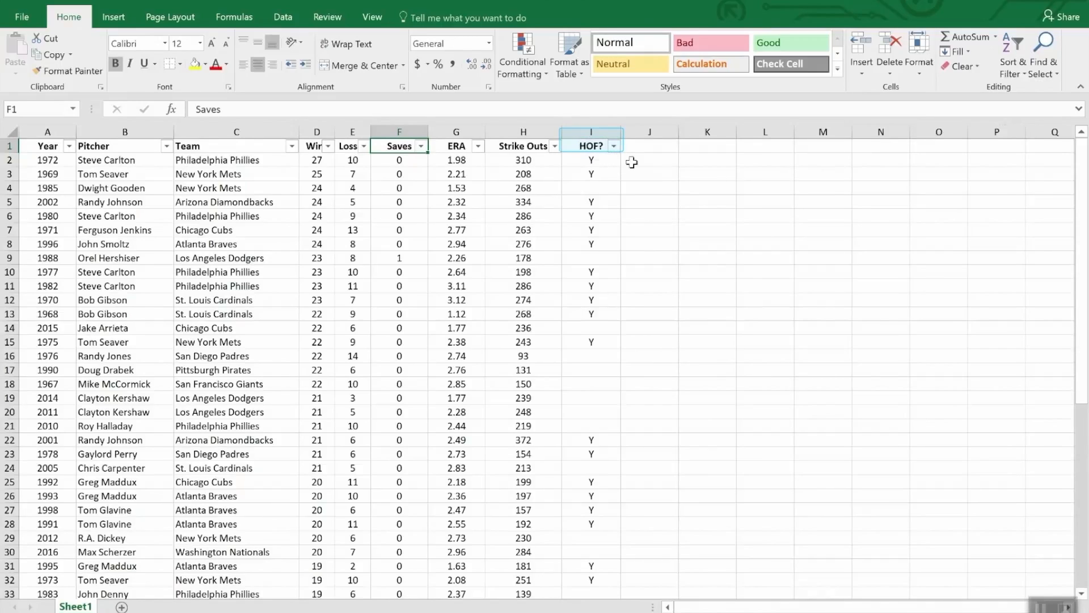
click(613, 147)
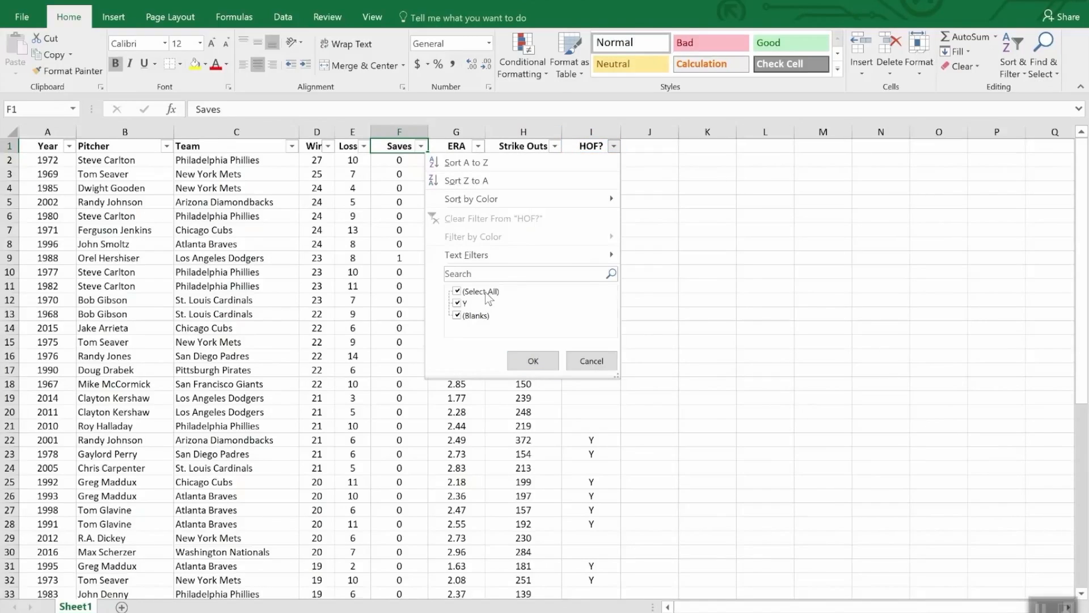
click(457, 291)
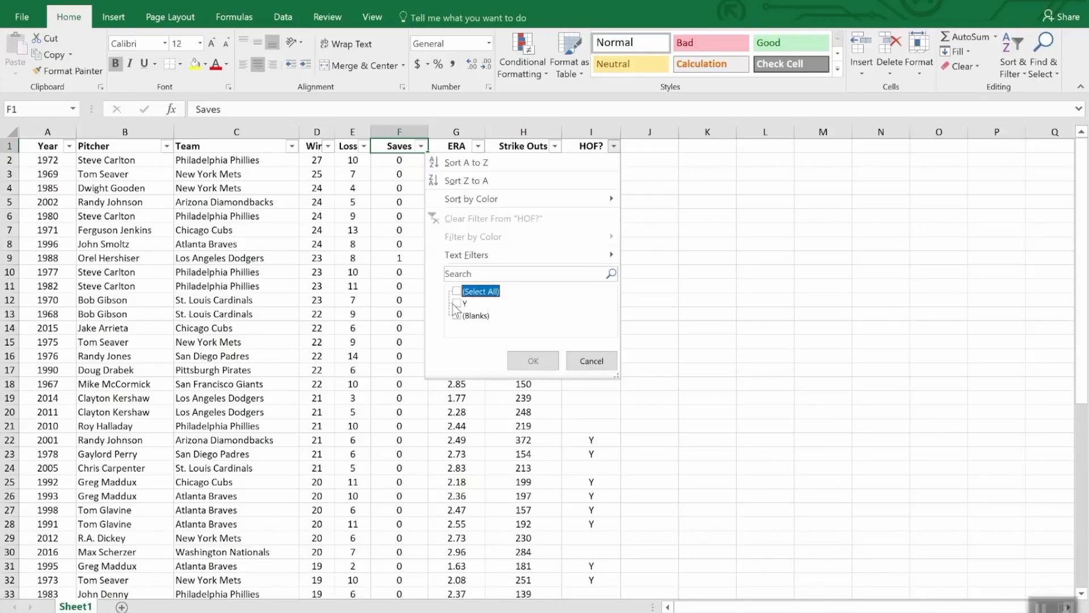
click(459, 303)
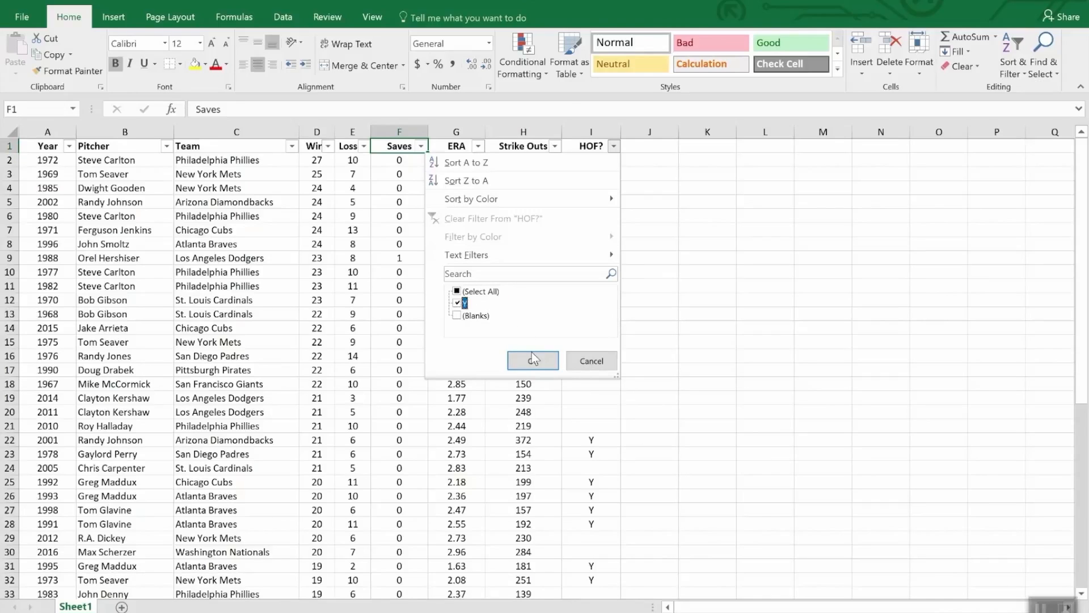
click(533, 362)
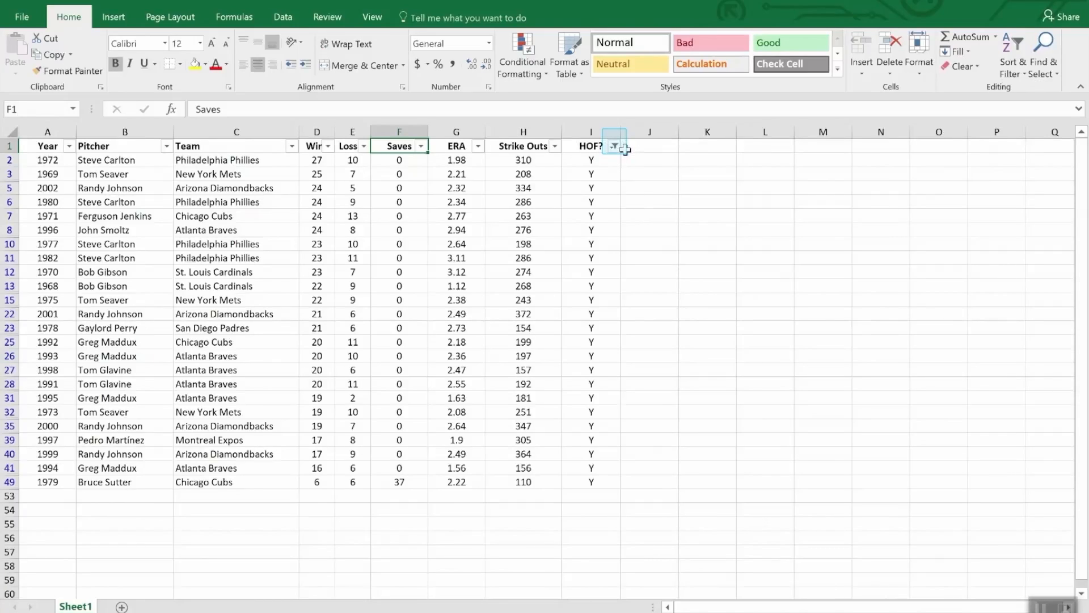
- Sort the filtered pitcher rows by Strike Outs from largest to smallest
mouse_move(614, 152)
mouse_move(618, 153)
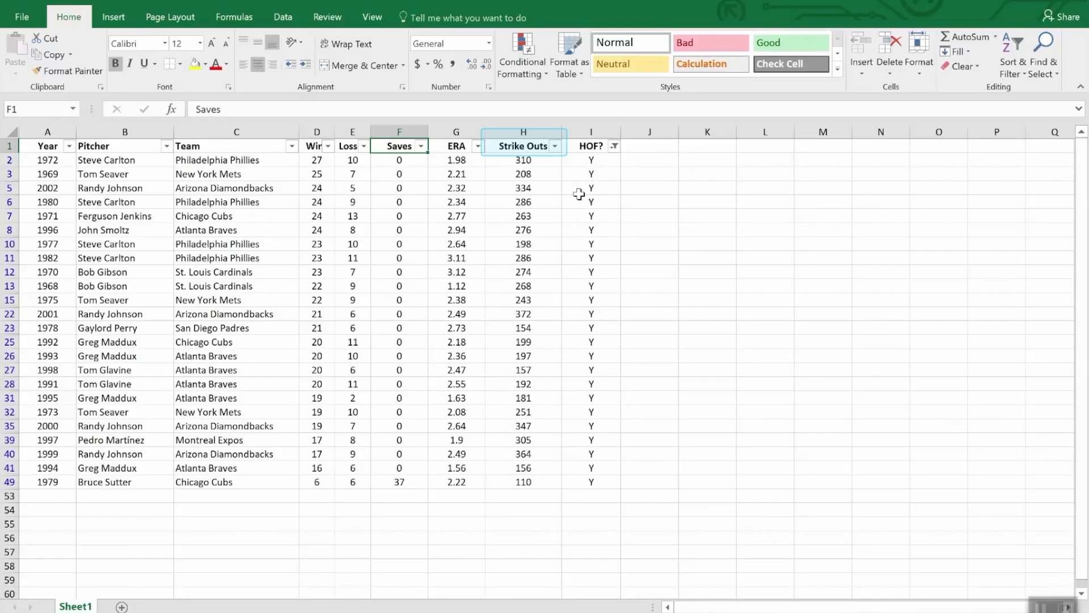
click(556, 147)
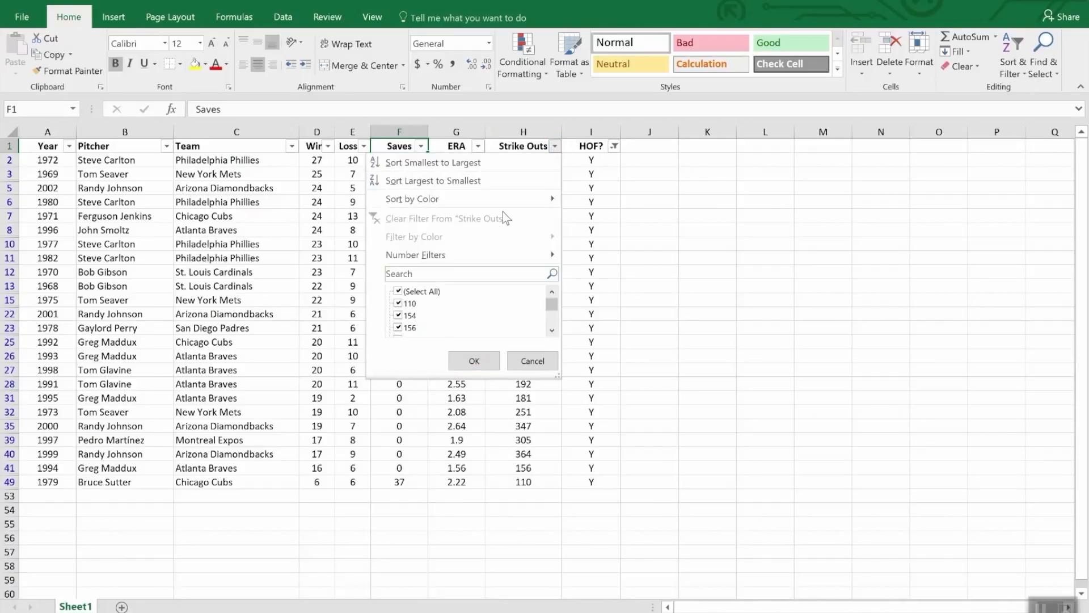
click(492, 183)
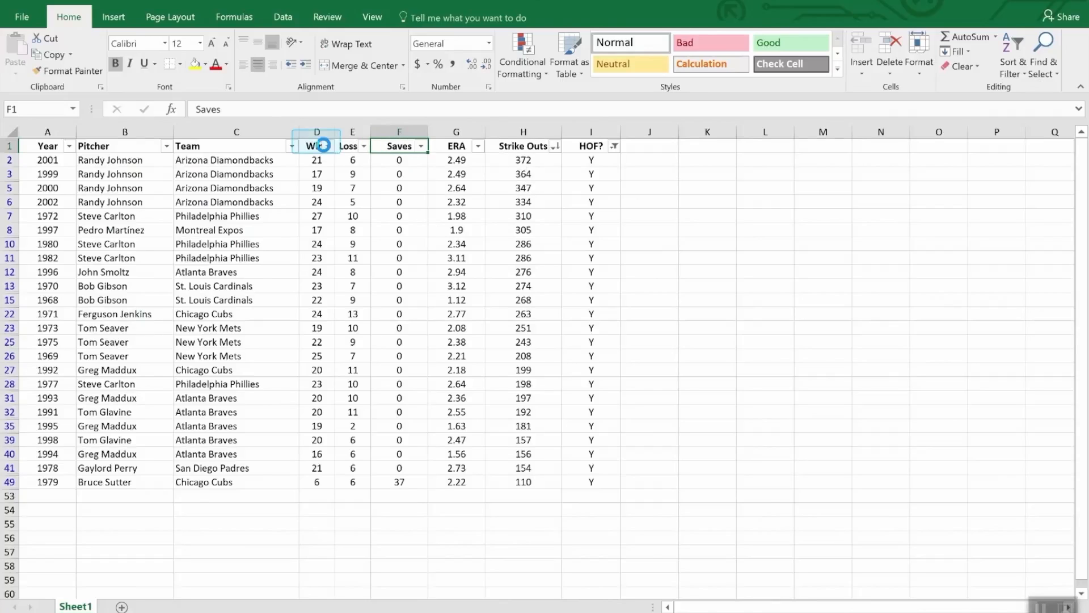
- Filter the Wins column to show only rows with fewer than 20 wins
click(328, 146)
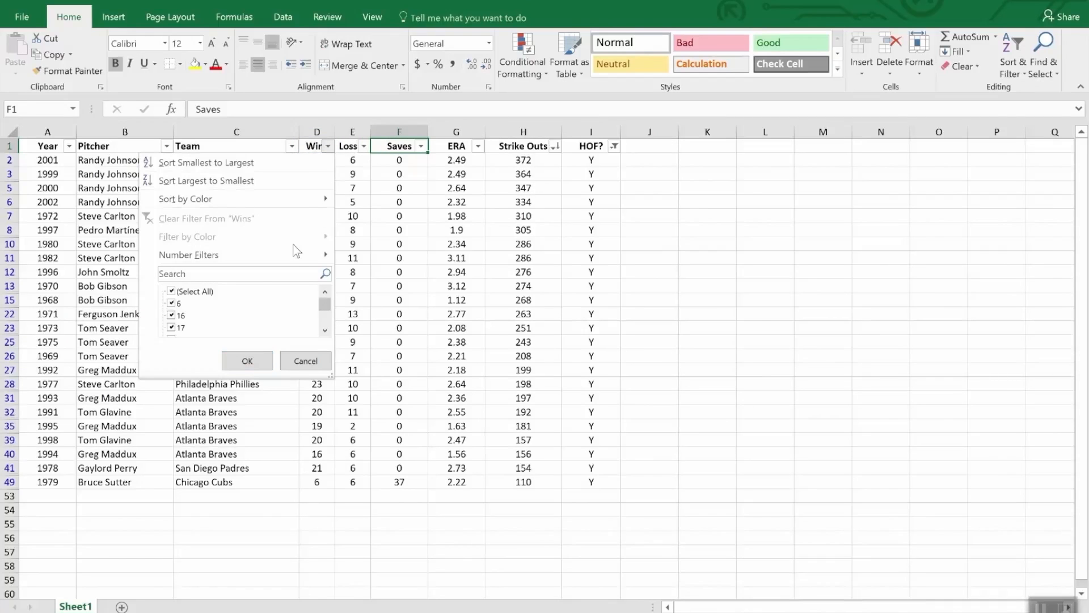
mouse_move(292, 255)
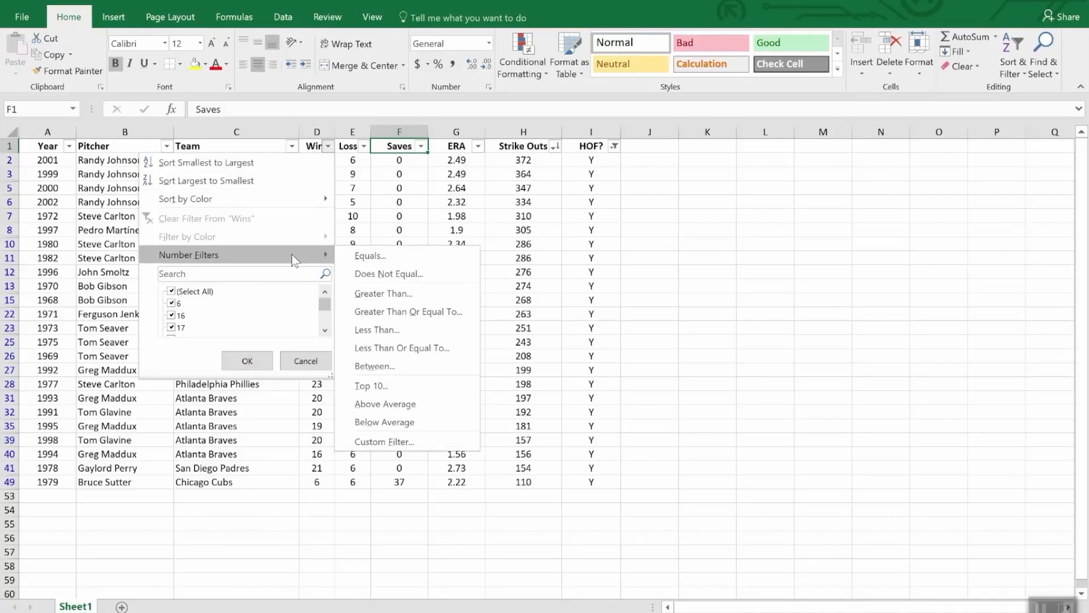
click(404, 330)
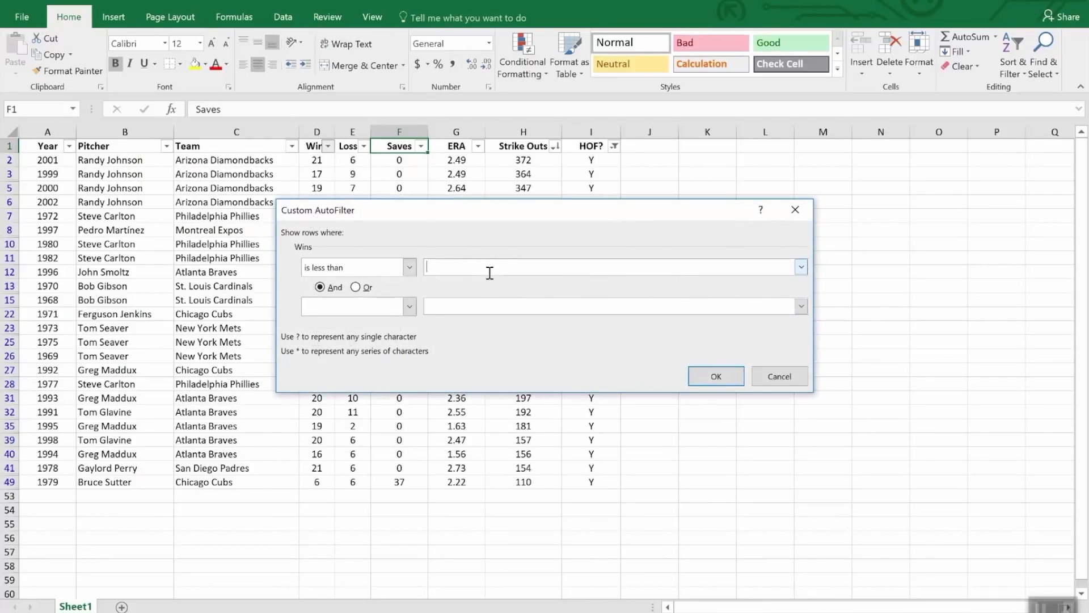
text(20)
click(734, 376)
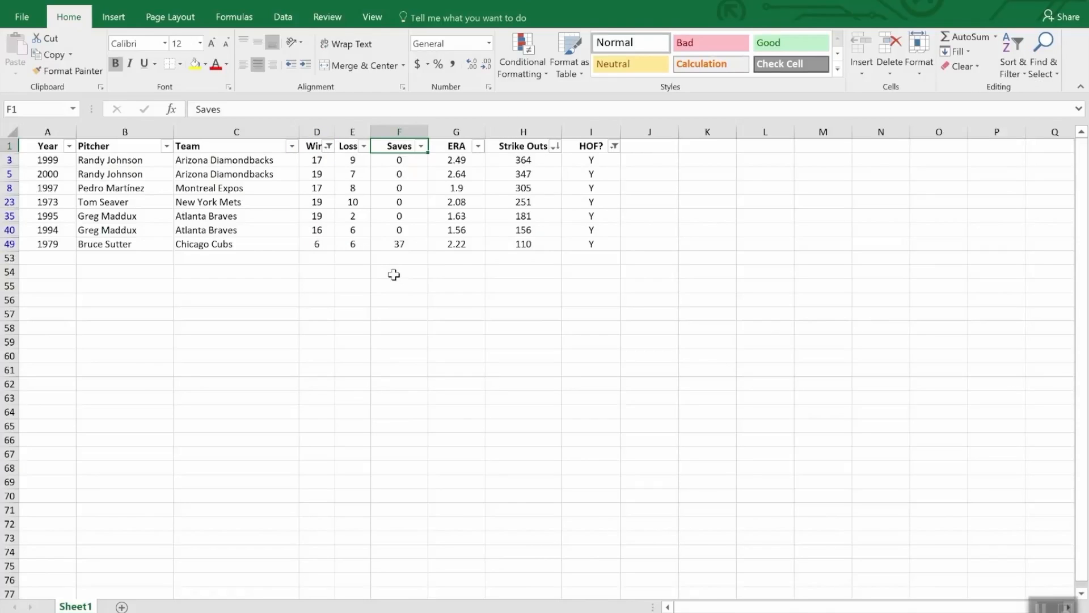
- Add an AutoSum subtotal of the Strike Outs column in H53, covering H2:H52
click(519, 258)
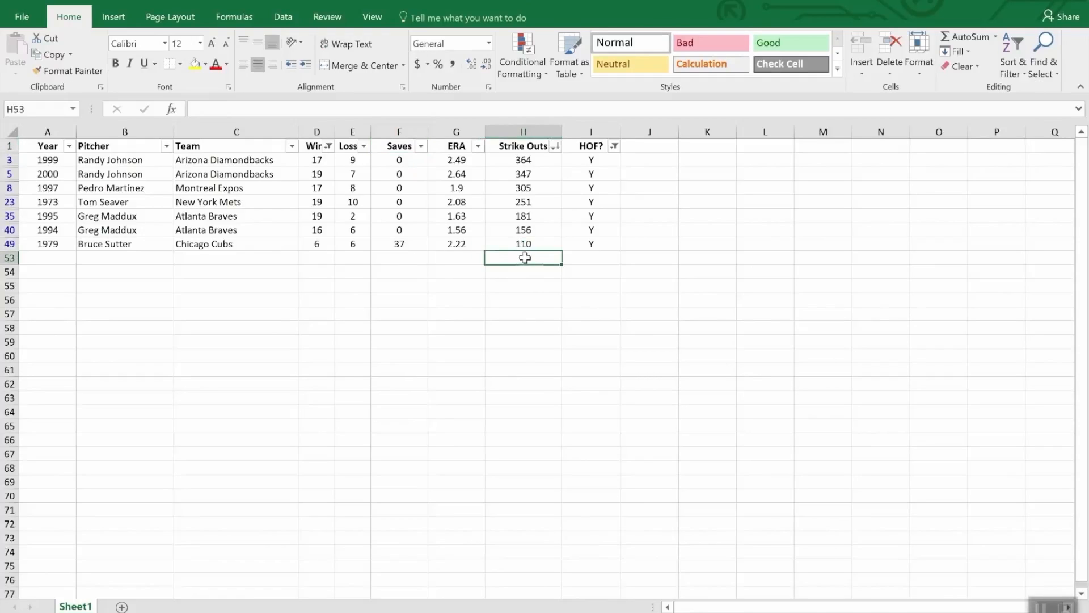
click(966, 37)
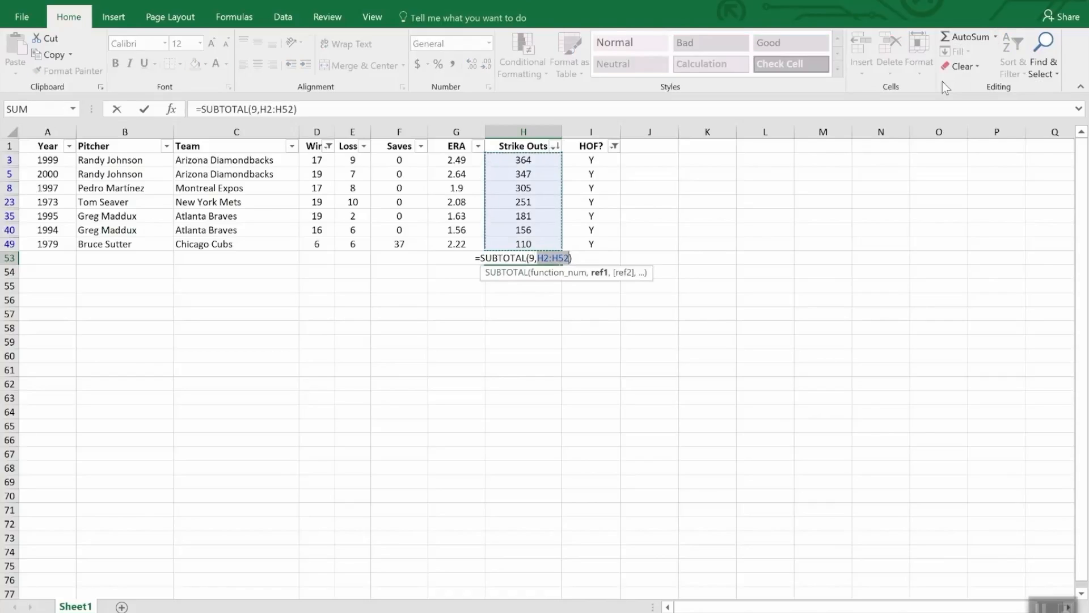
key(Return)
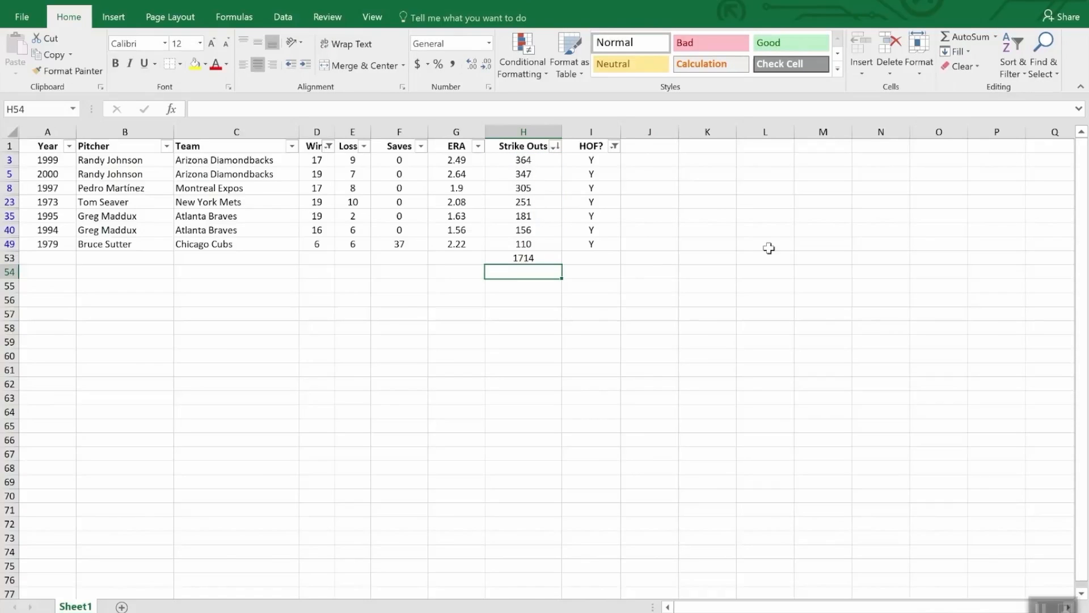
- Clear the filters from the HOF? and Wins columns and check the Strike Outs subtotal in H53
click(613, 146)
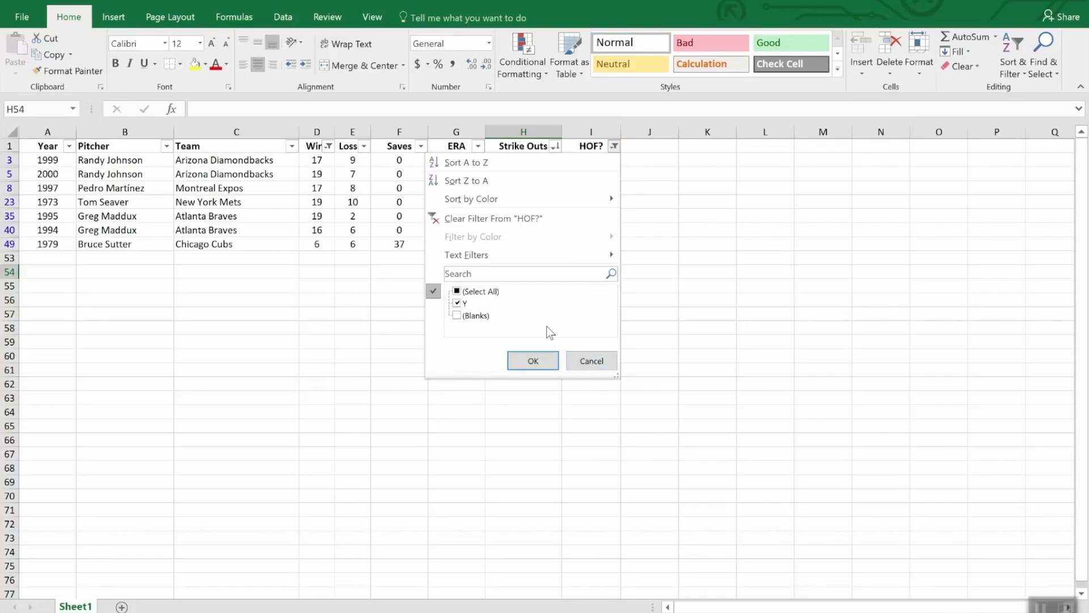
click(521, 217)
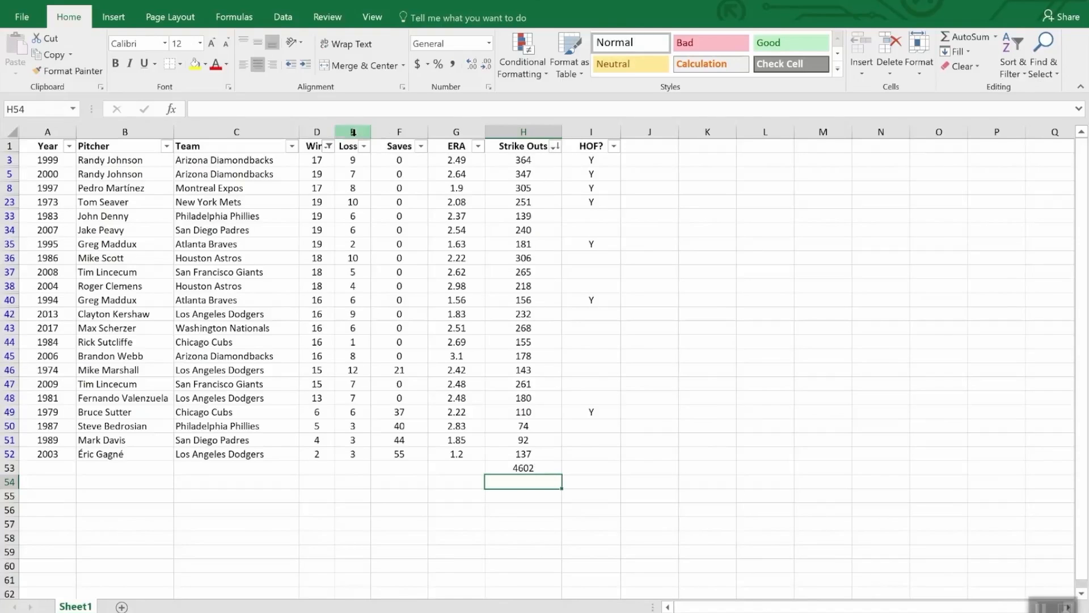
click(327, 146)
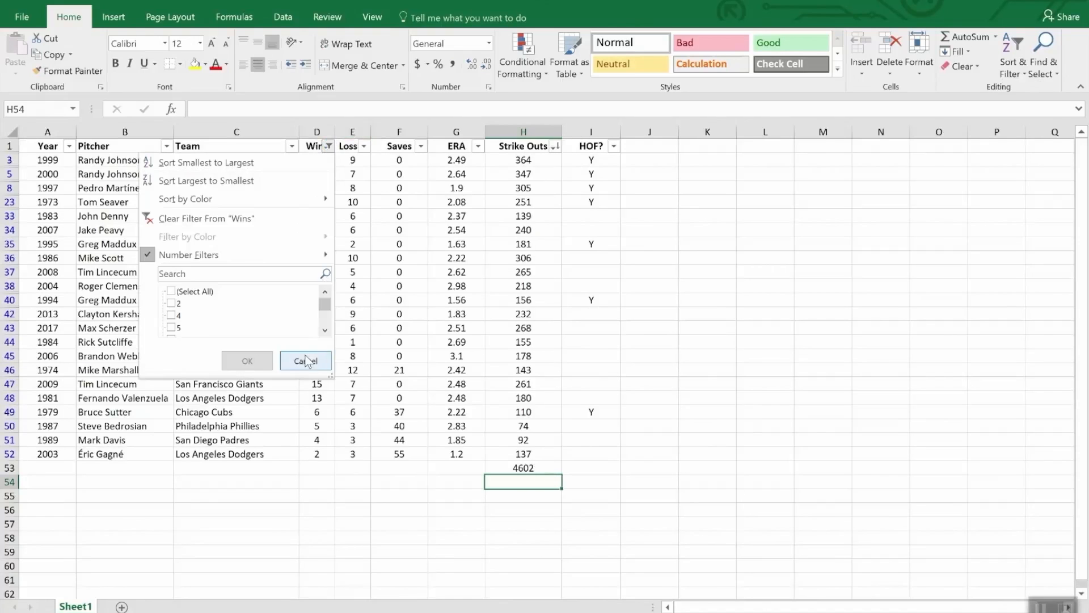
click(230, 221)
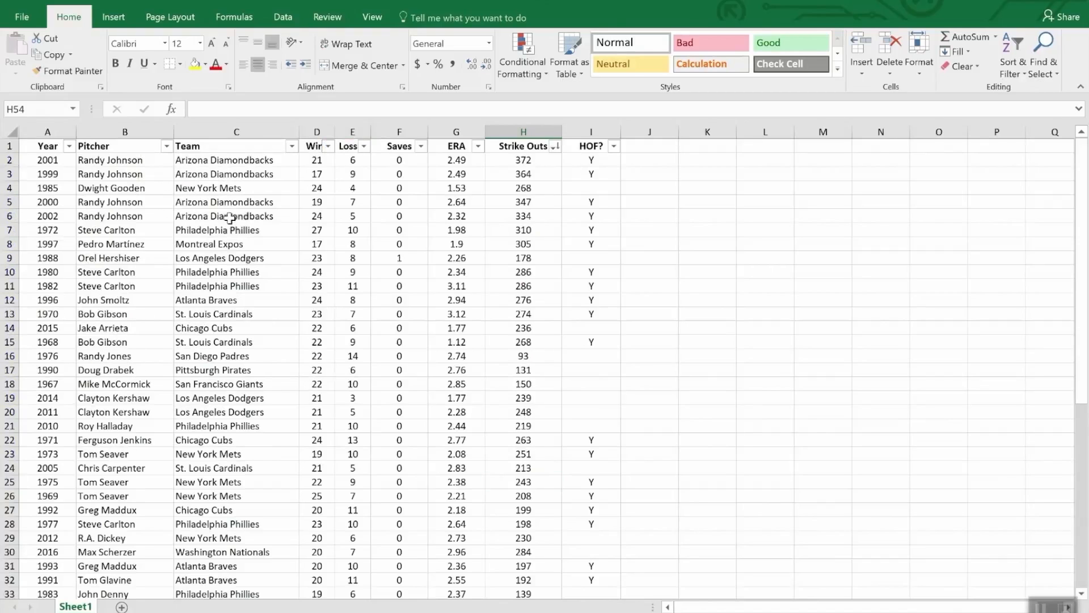
scroll(559, 407, down, 12)
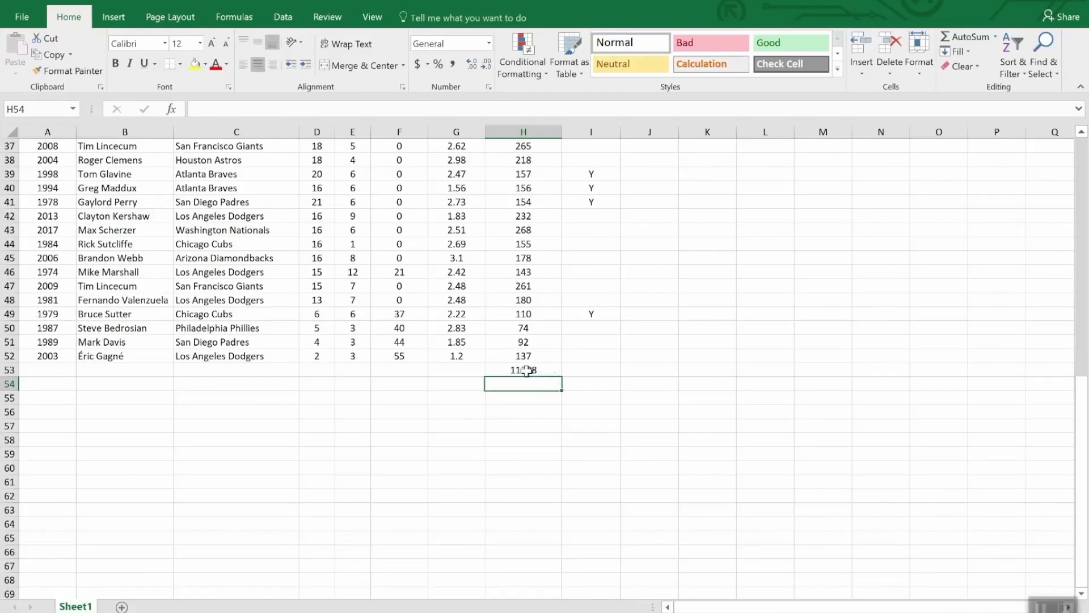
click(549, 370)
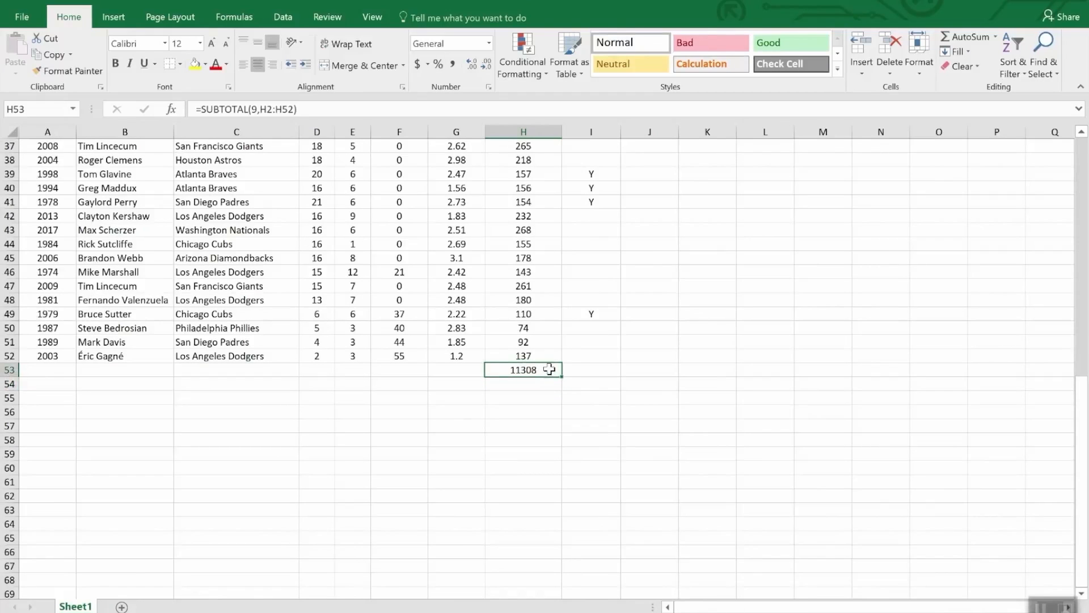
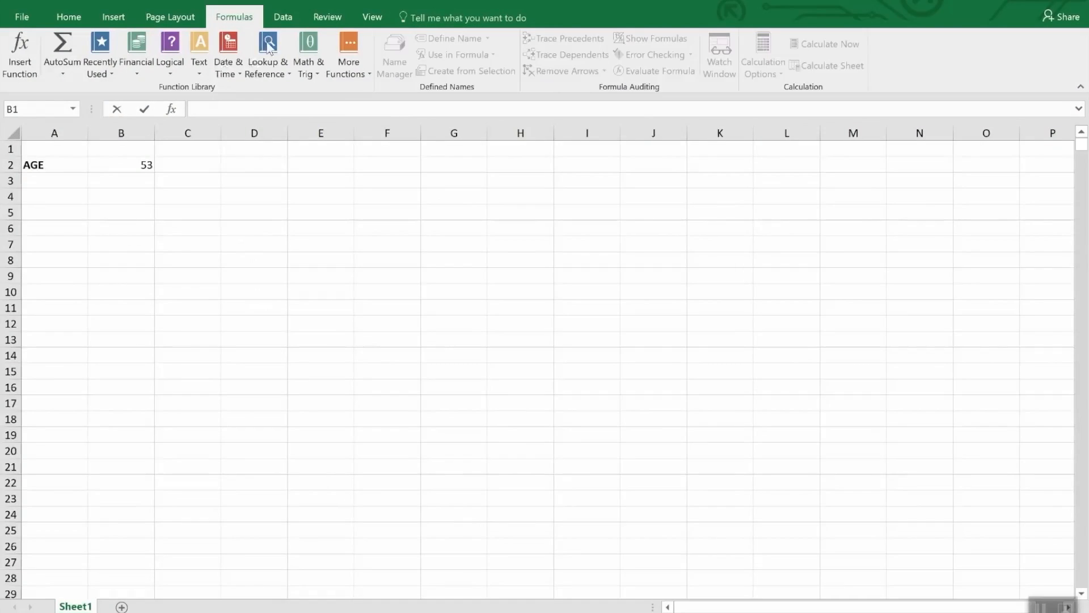
- Look through the available date and time functions and inspect the AGE formula in B2
click(229, 45)
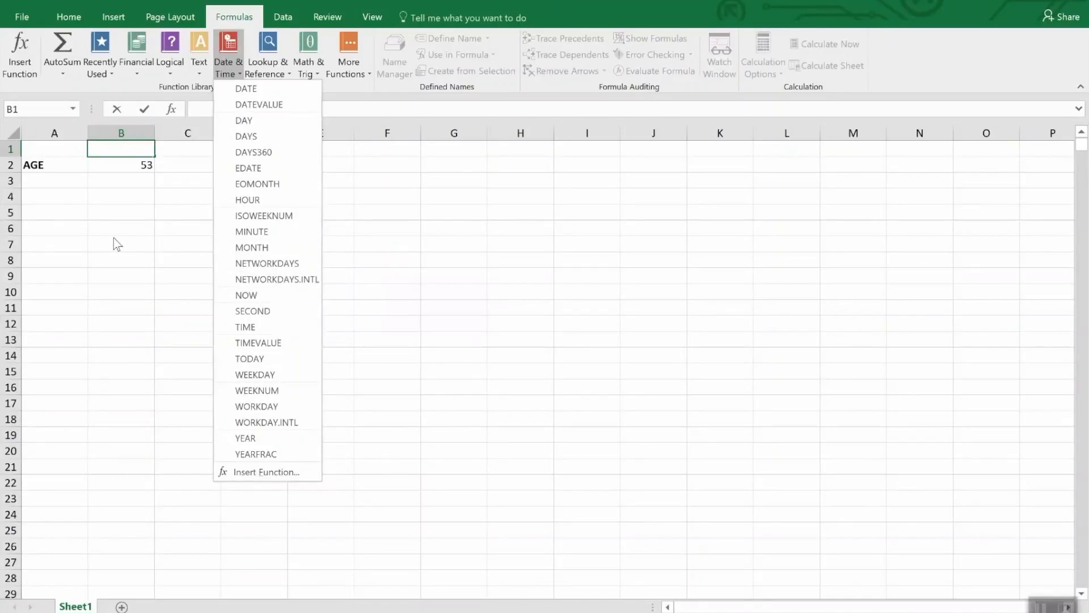
click(111, 161)
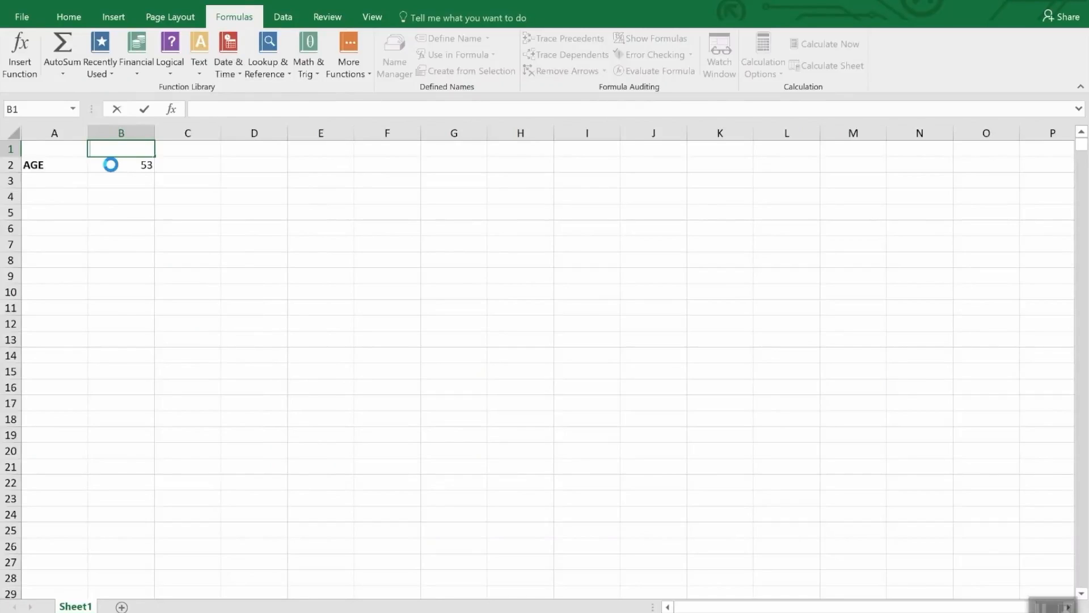
click(111, 163)
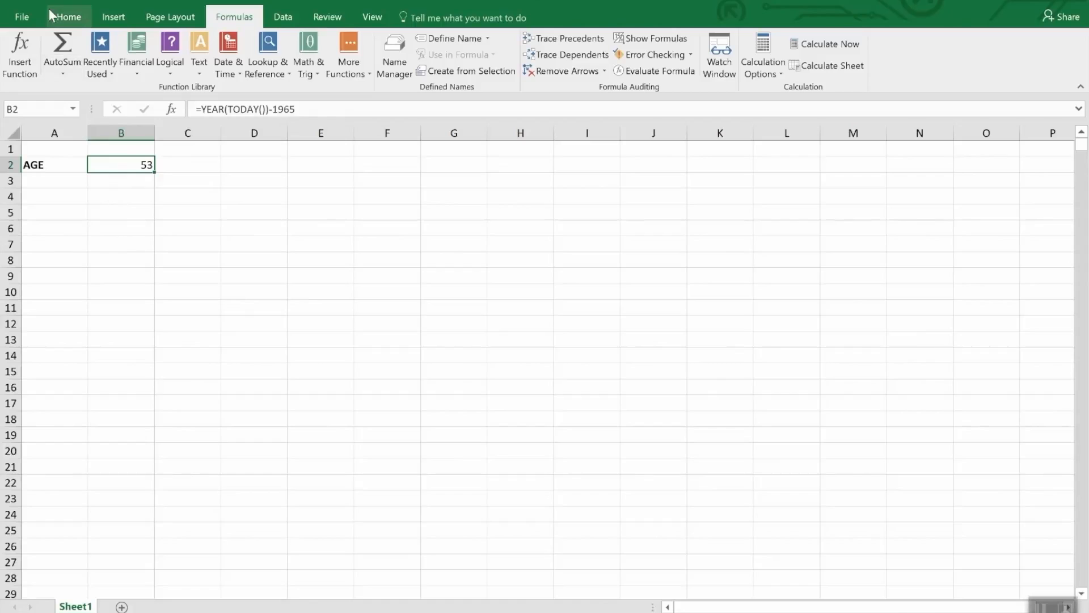
- Examine the Date and Time number formats available for cell B2 in the Format Cells dialog
click(67, 18)
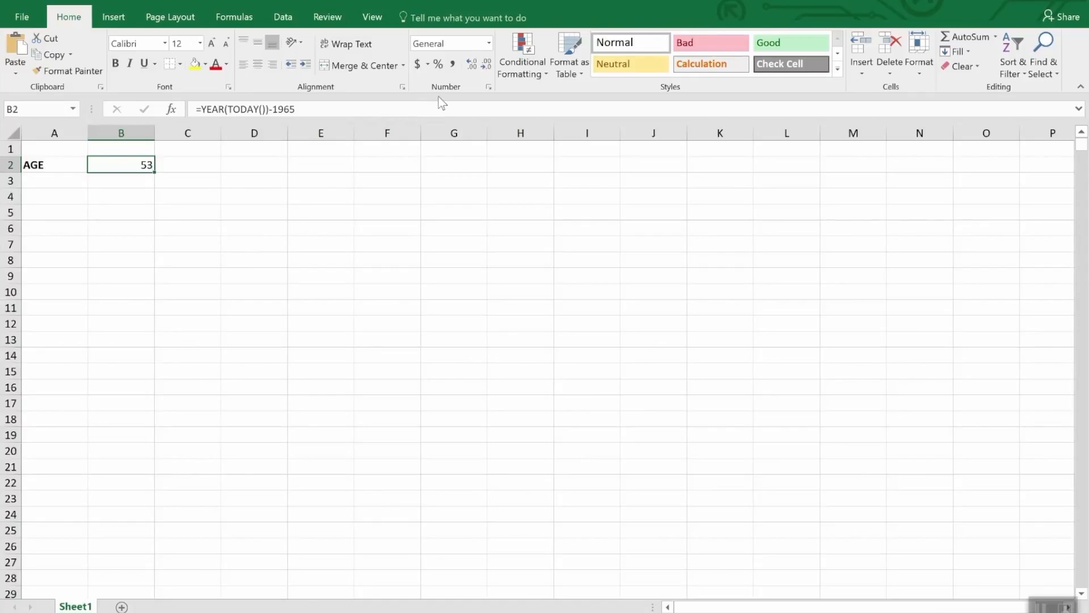
click(488, 43)
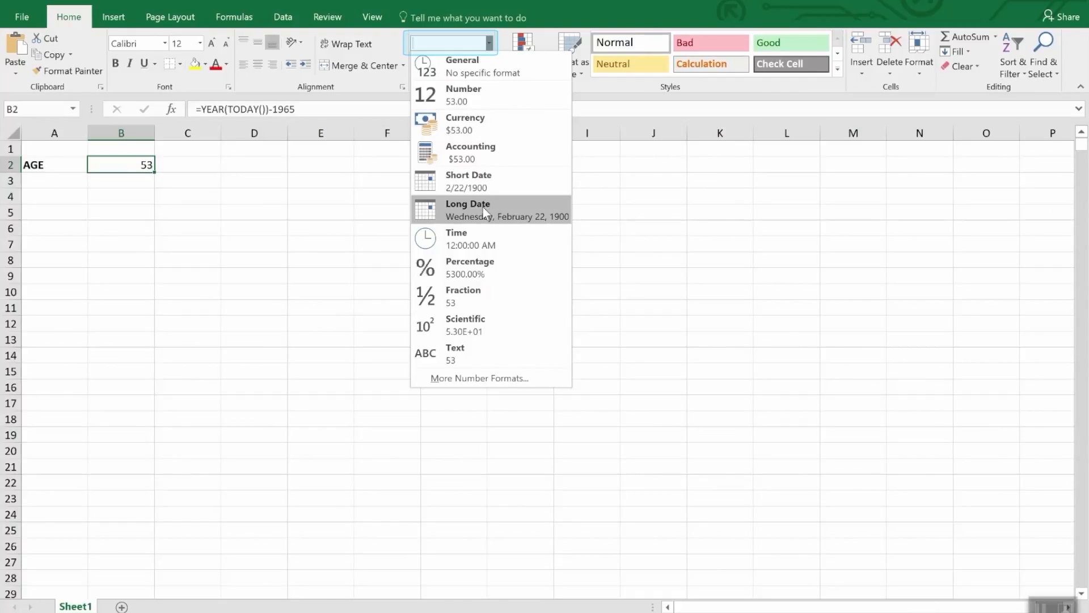
click(464, 379)
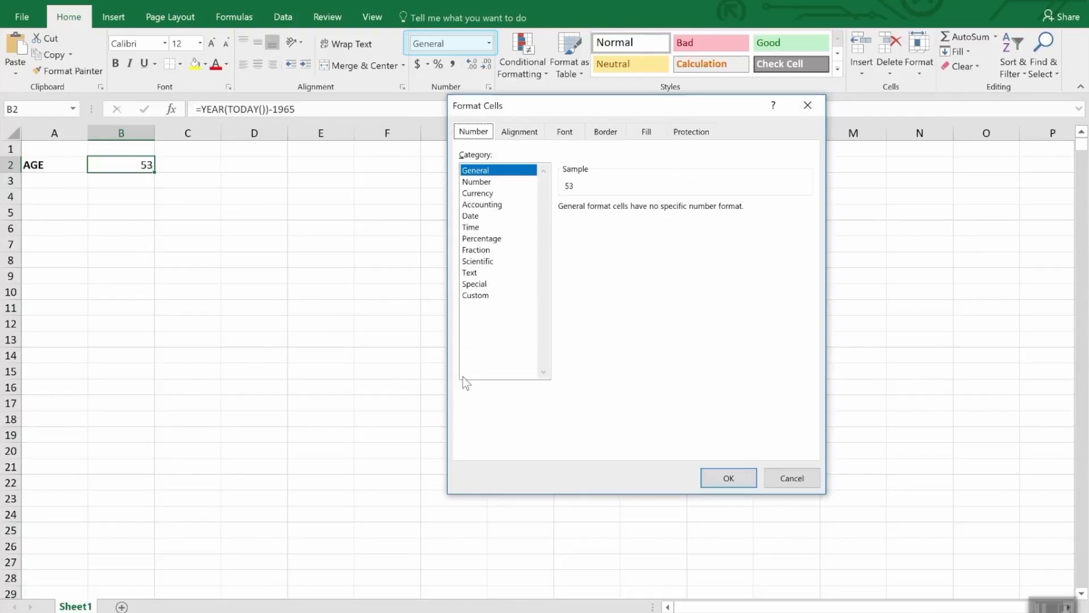
click(471, 216)
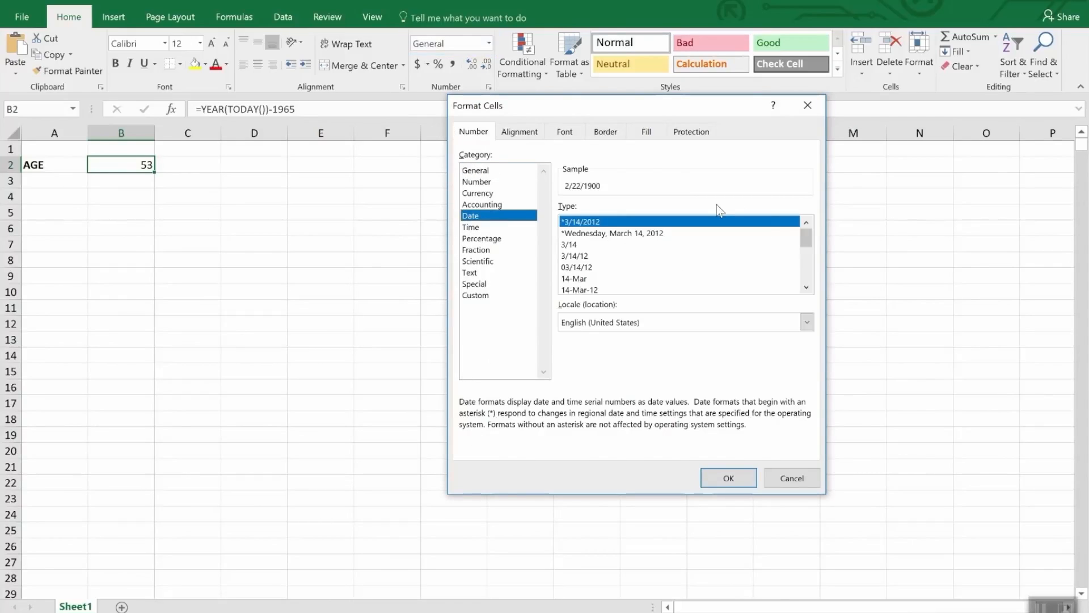
mouse_move(806, 241)
mouse_down()
mouse_move(817, 275)
mouse_move(812, 253)
mouse_up()
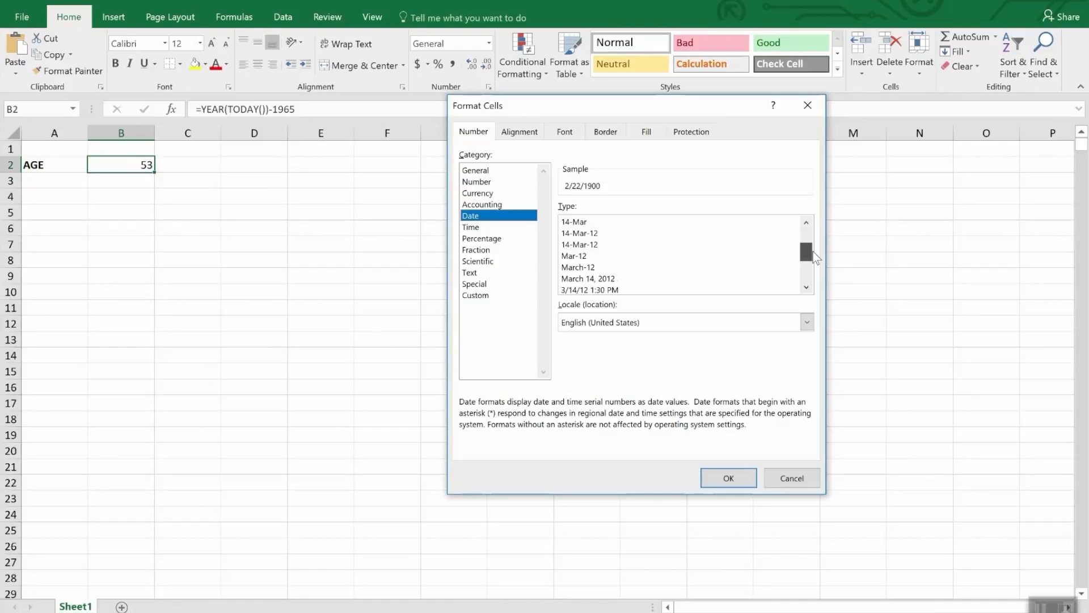
drag(813, 251, 784, 262)
click(471, 227)
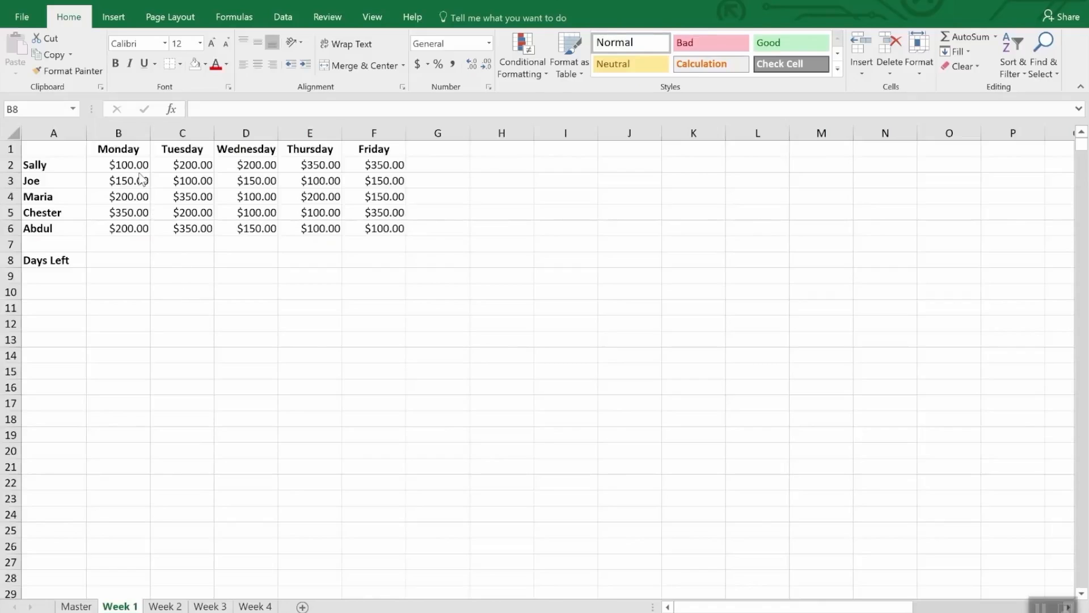
- Replace the Monday header in B1 of the Week 1 sheet with the date 4/2/2018
click(130, 150)
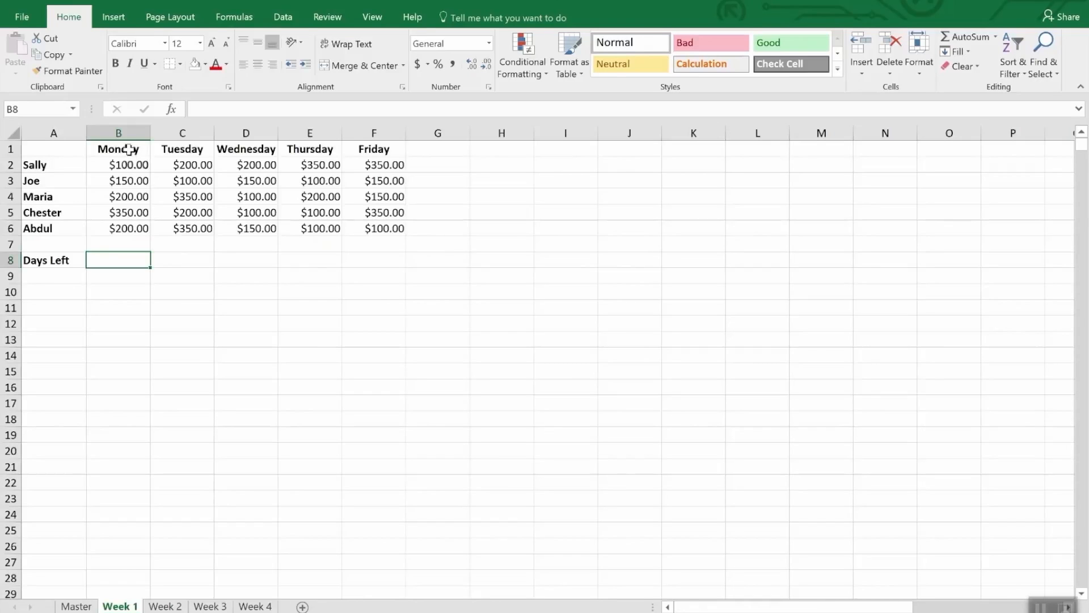
click(129, 149)
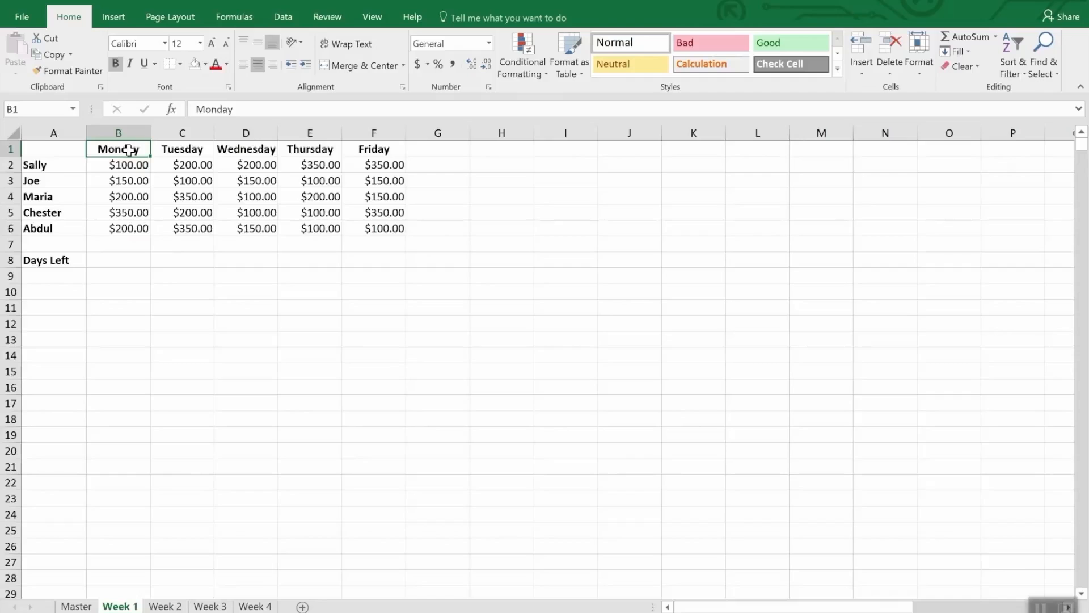
text(4/)
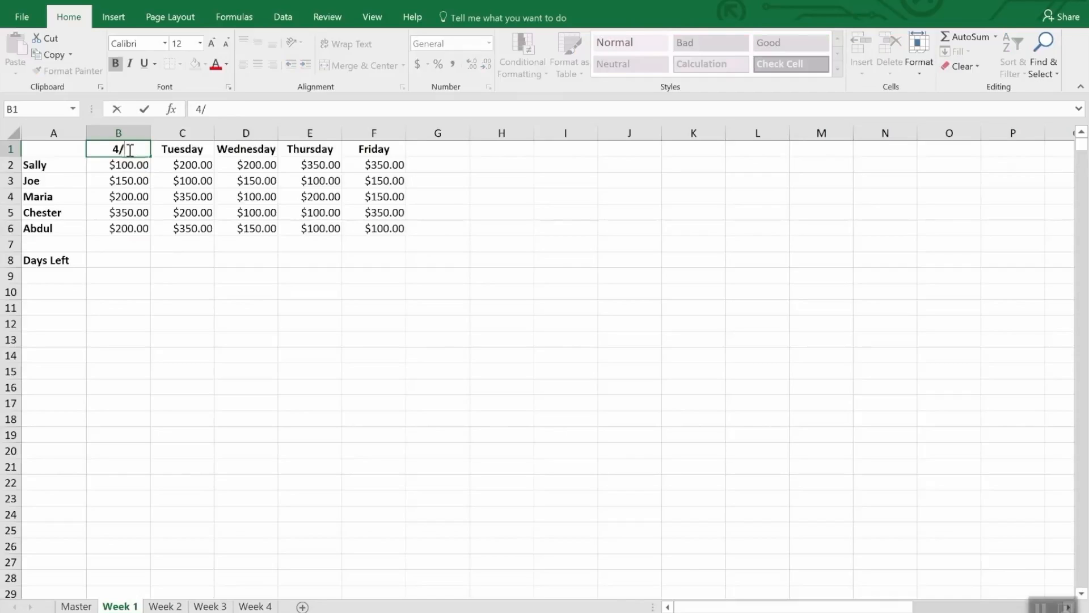
text(2/20)
text(18)
key(Return)
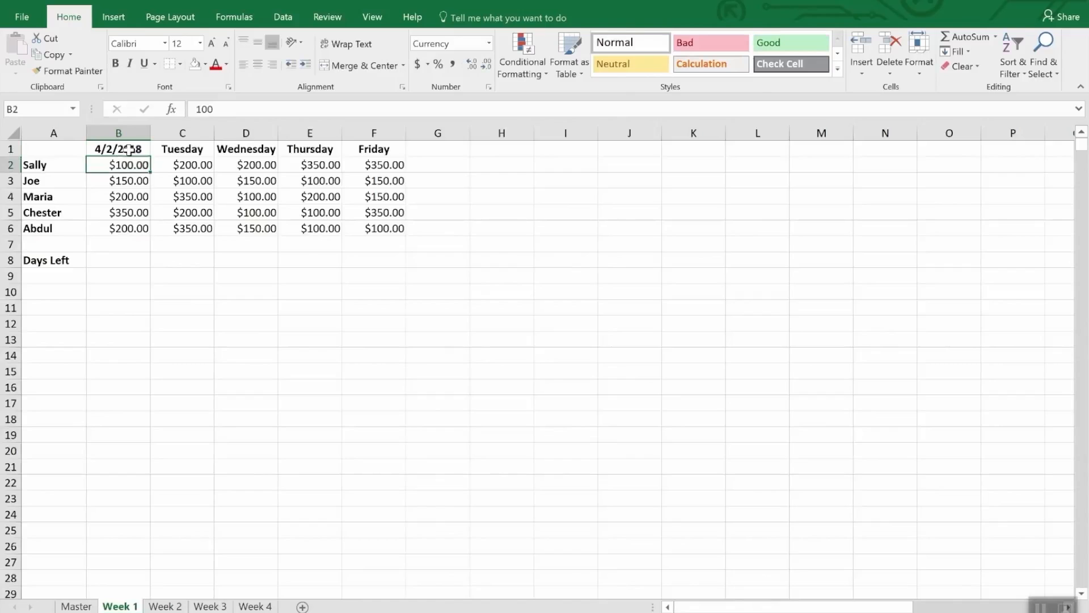
- Replace the Tuesday header in C1 with the formula =B1+1
key(Up)
key(Right)
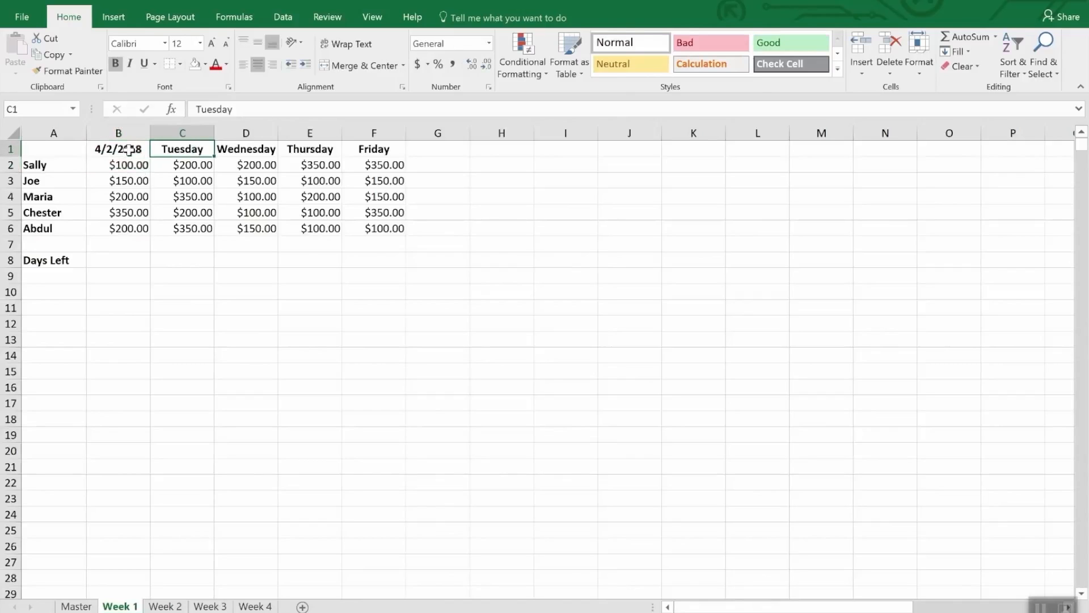
text(=b)
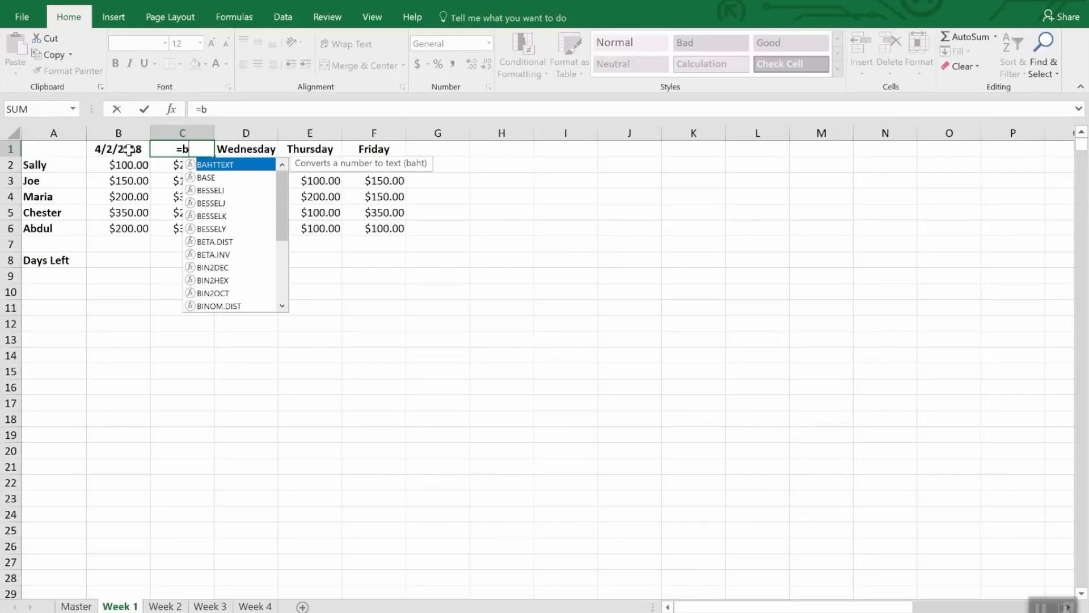
text(2)
key(BackSpace)
text(1)
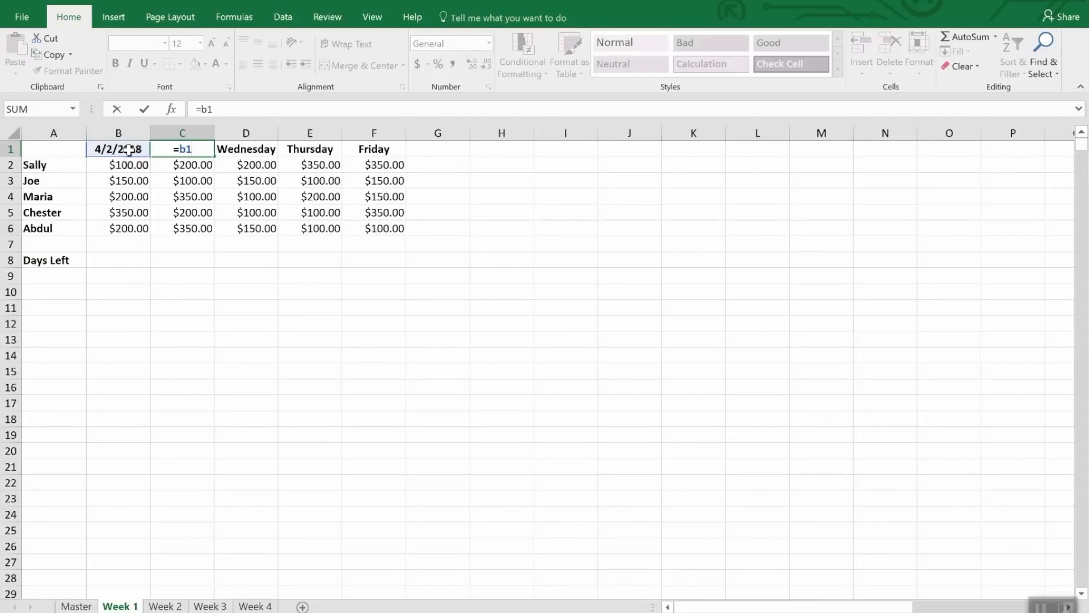
text(+1)
key(Return)
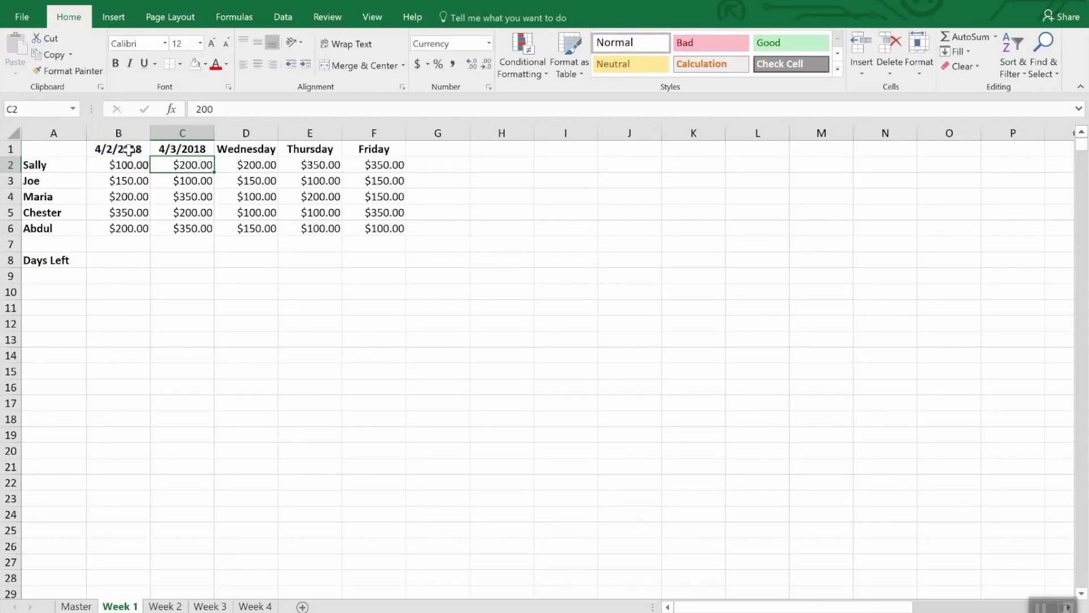
- Copy the date formula from C1 into D1, E1 and F1, replacing the Wednesday to Friday headers
key(Up)
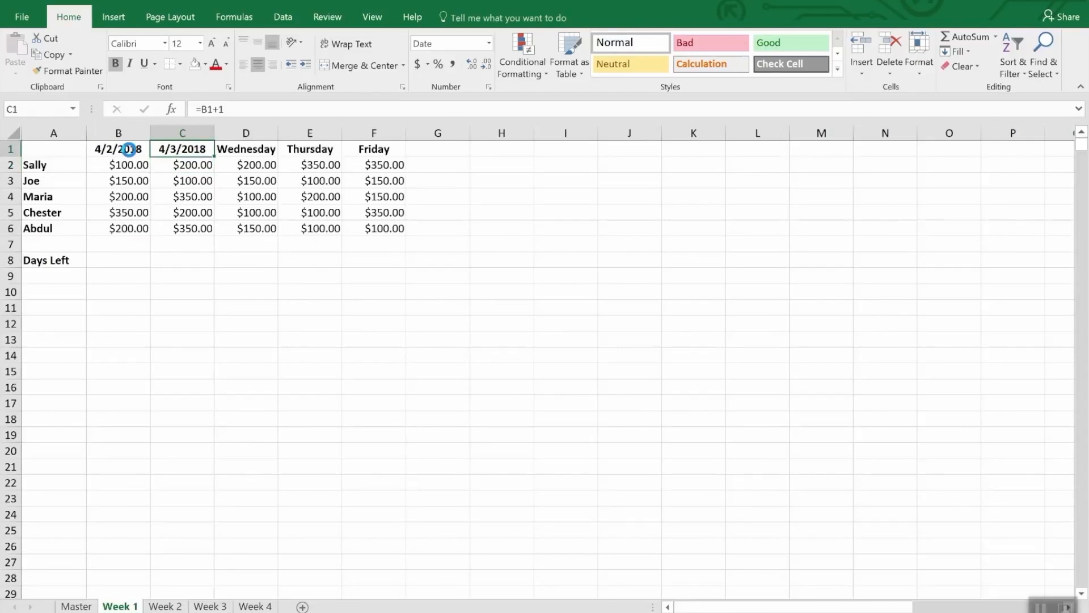
key(ctrl+c)
key(Right)
key(ctrl+v)
key(Right)
key(ctrl+v)
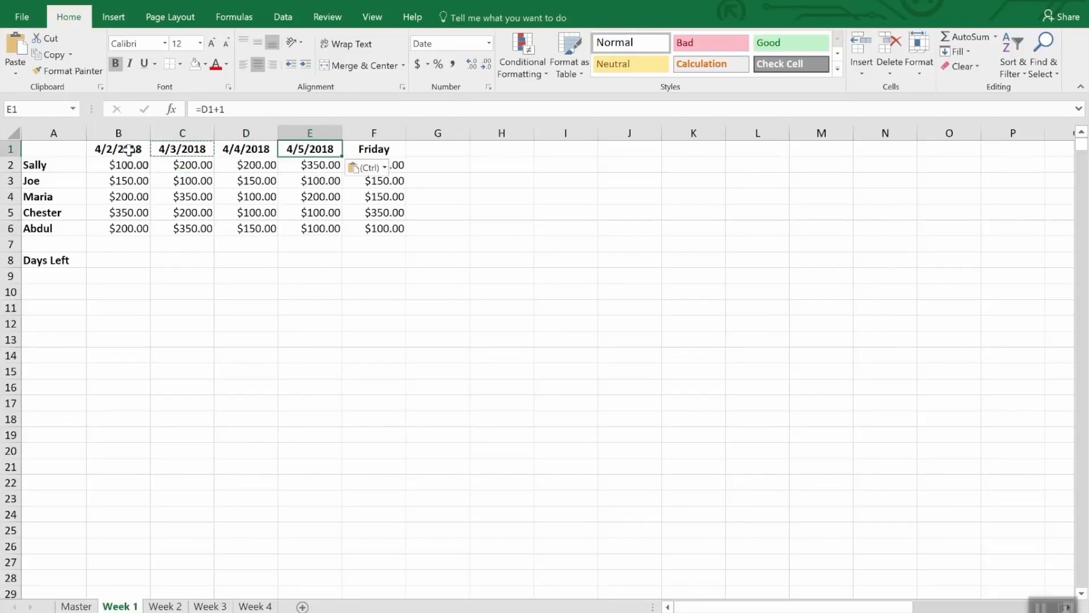
key(Right)
key(ctrl+v)
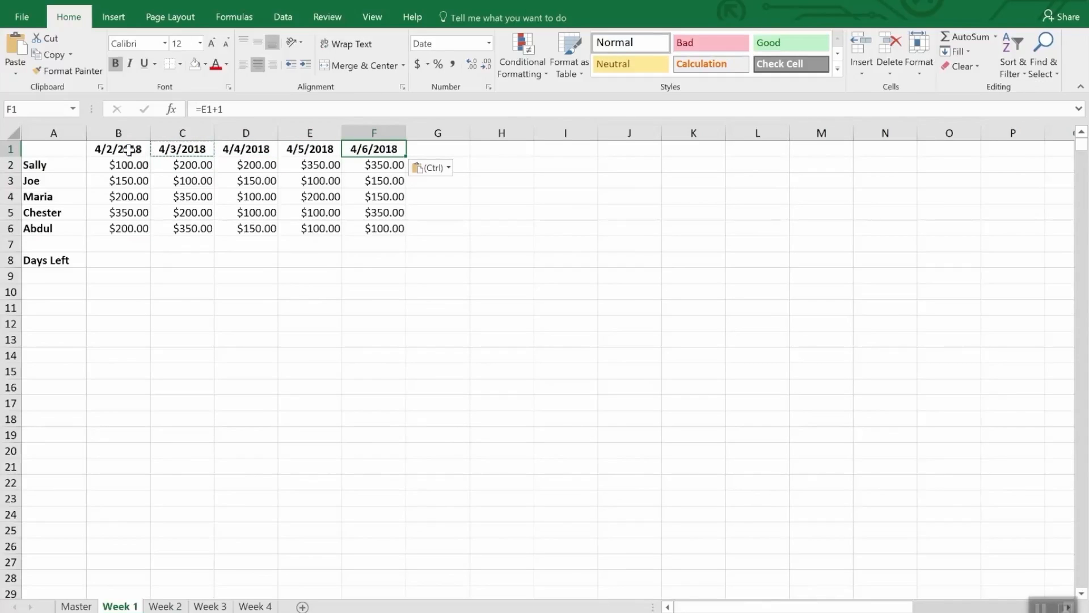
- Paste the copied date formula over the Monday to Friday headers in B1:F1 of the Week 2 sheet
drag(114, 149, 369, 149)
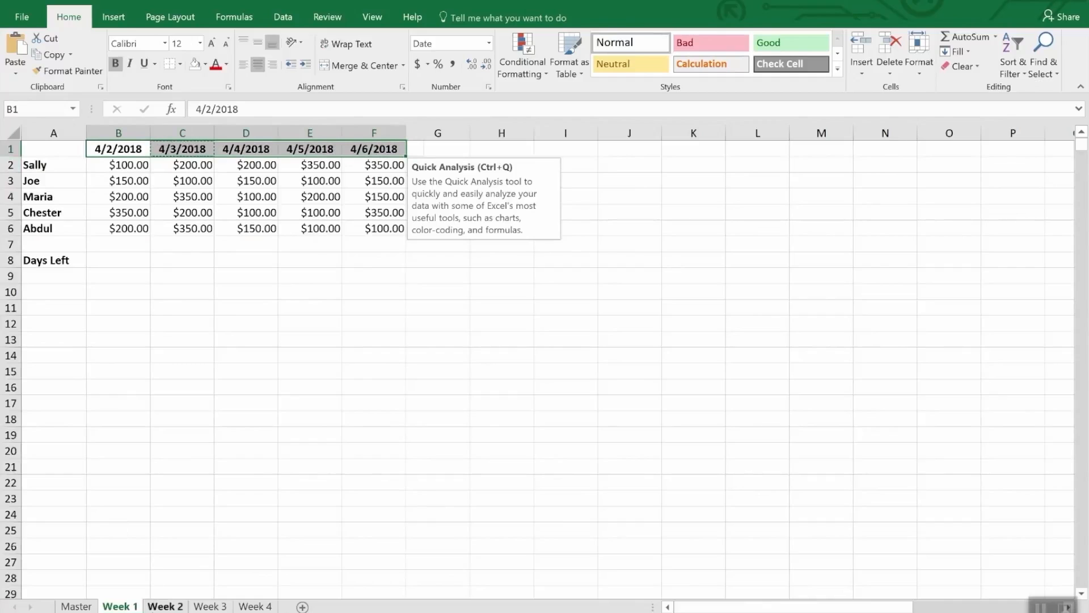
click(162, 606)
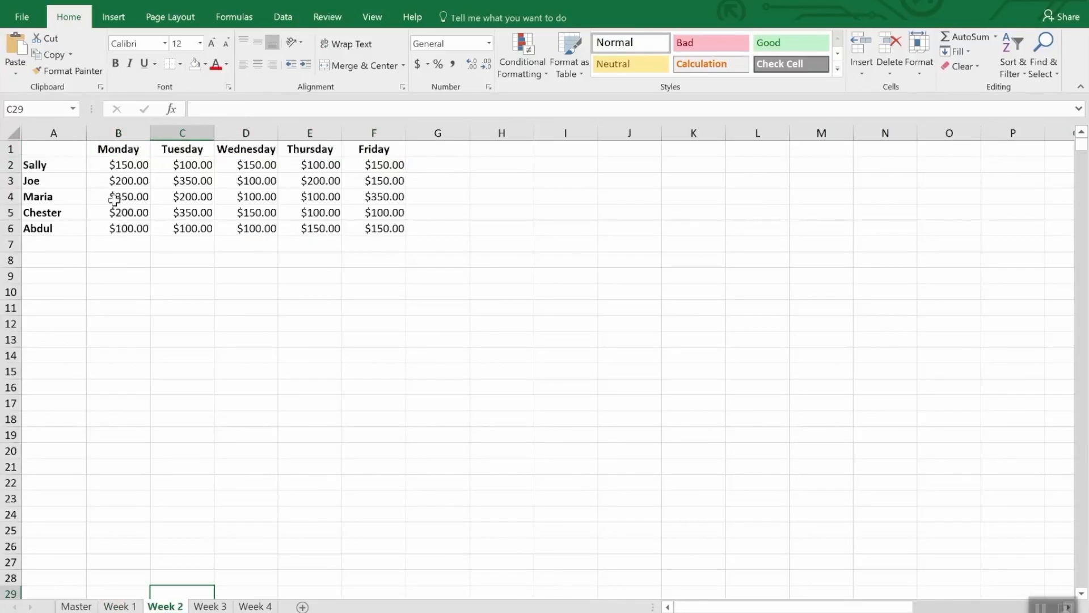
drag(106, 148, 353, 151)
key(ctrl+v)
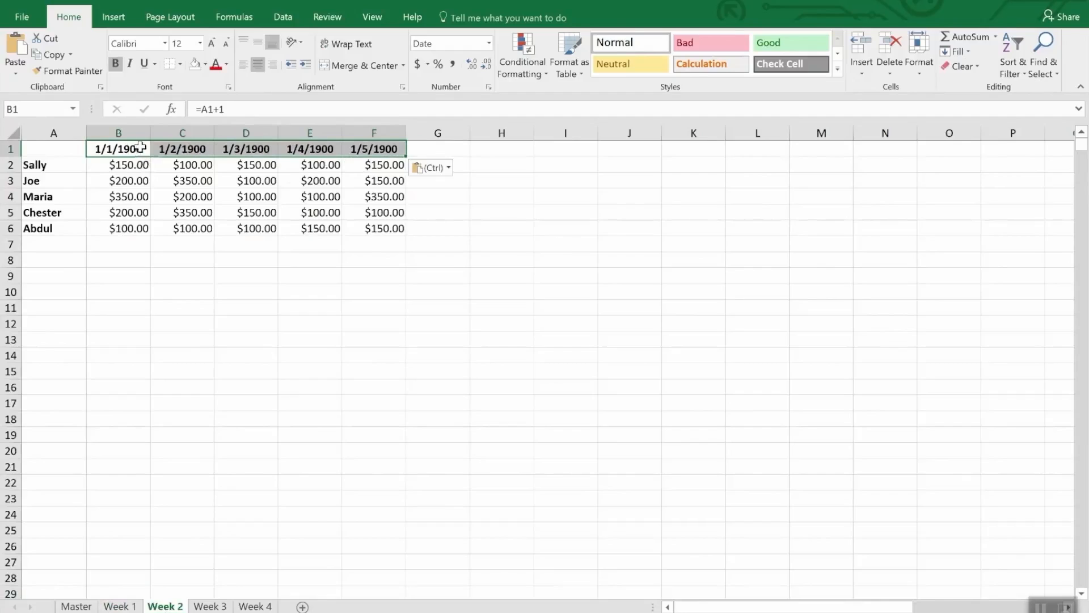
- Replace the formula in B1 of the Week 2 sheet with the date 4/9/18
click(122, 151)
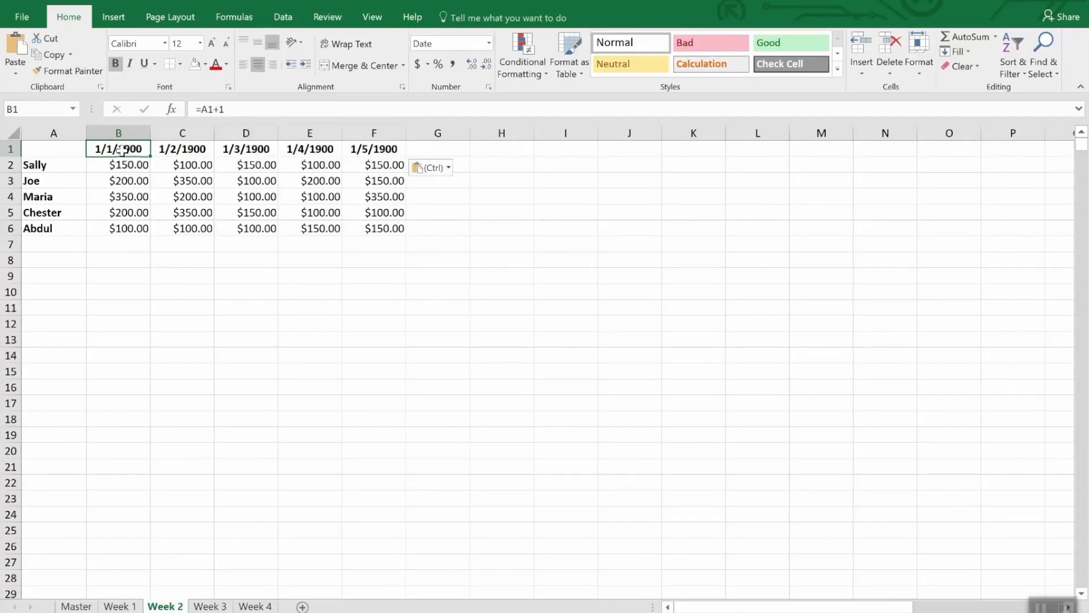
text(4/)
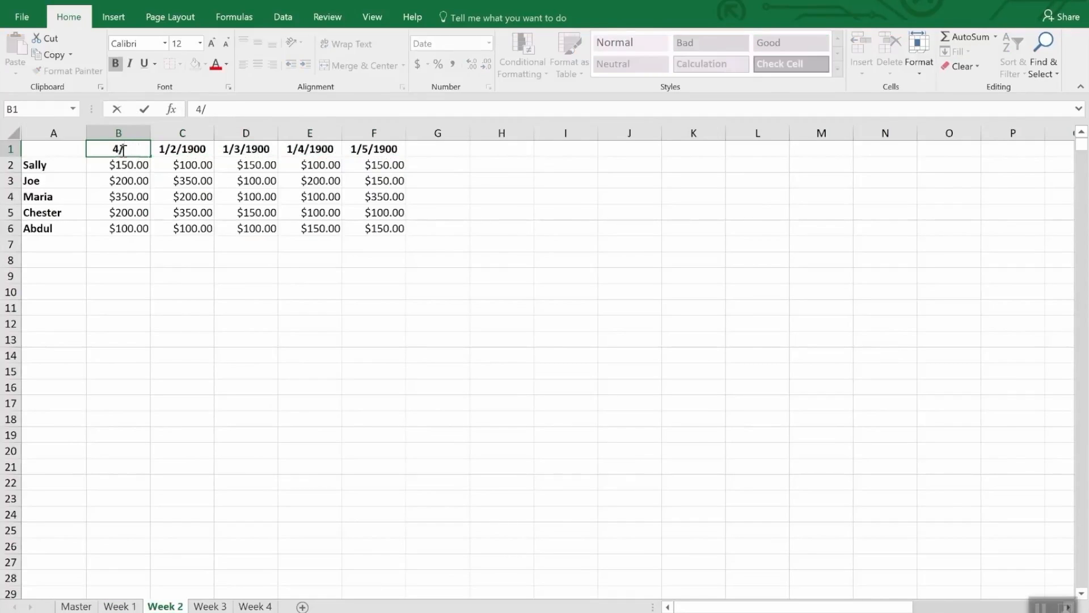
text(9/18)
key(Return)
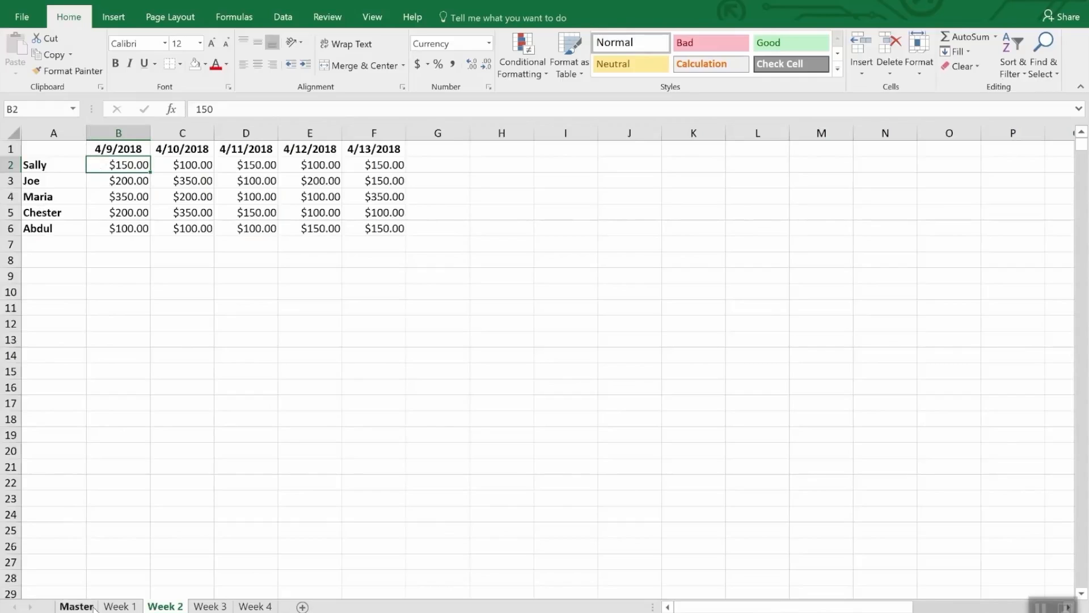
- Enter the Days Left formula =Date(2018,4,30)-today() in B8 of the Week 1 sheet
click(116, 606)
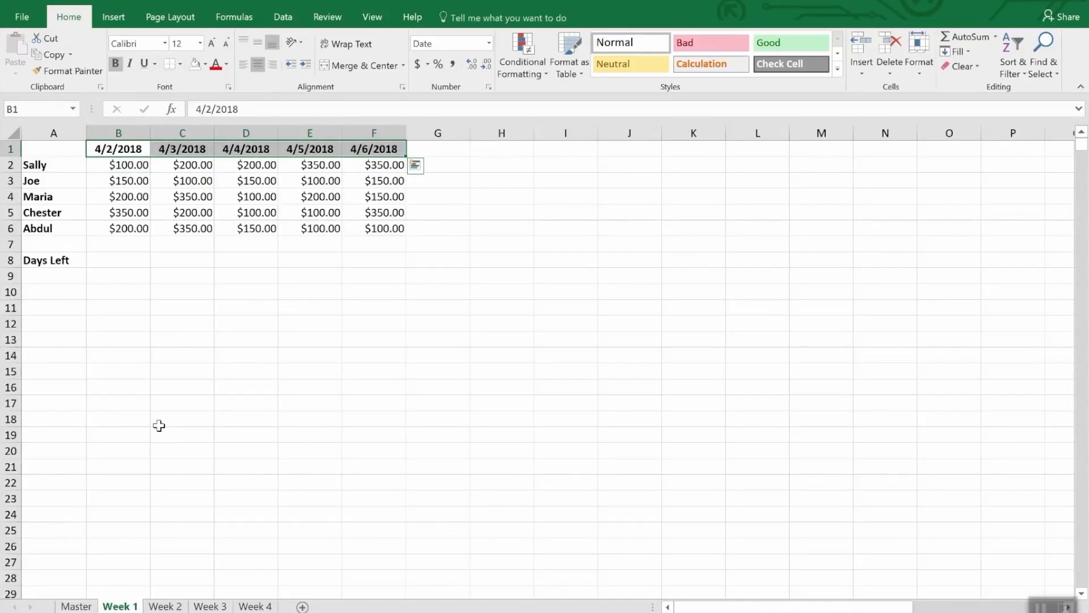
click(115, 261)
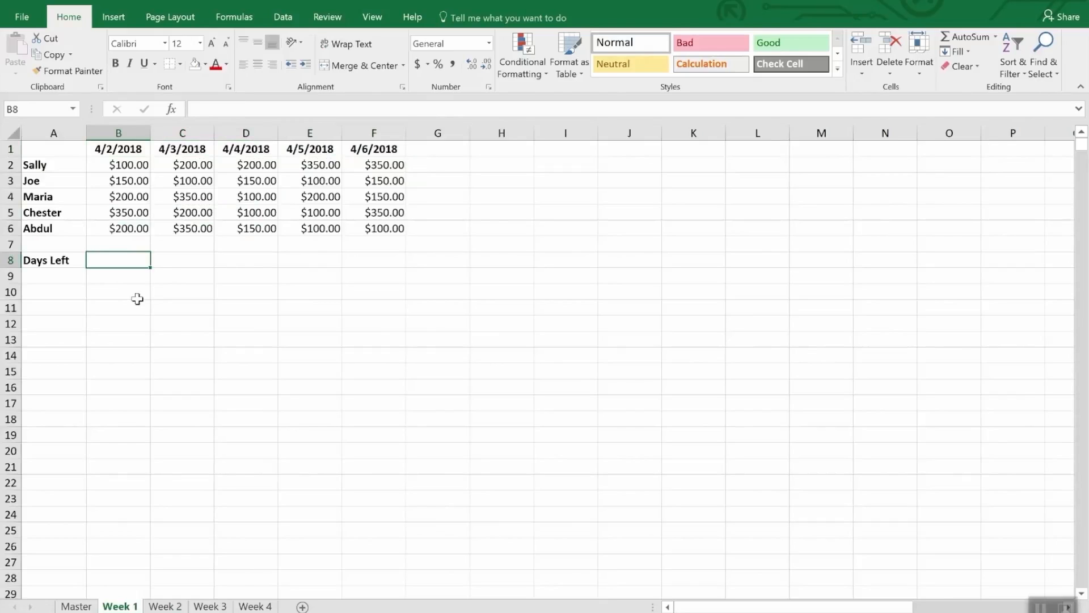
text(=)
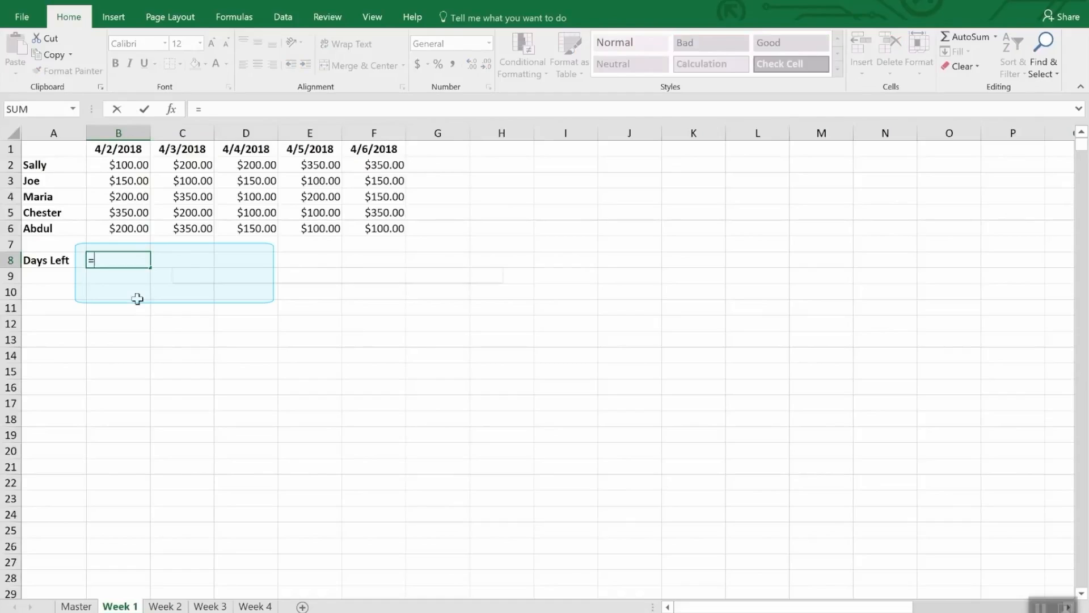
text(Date)
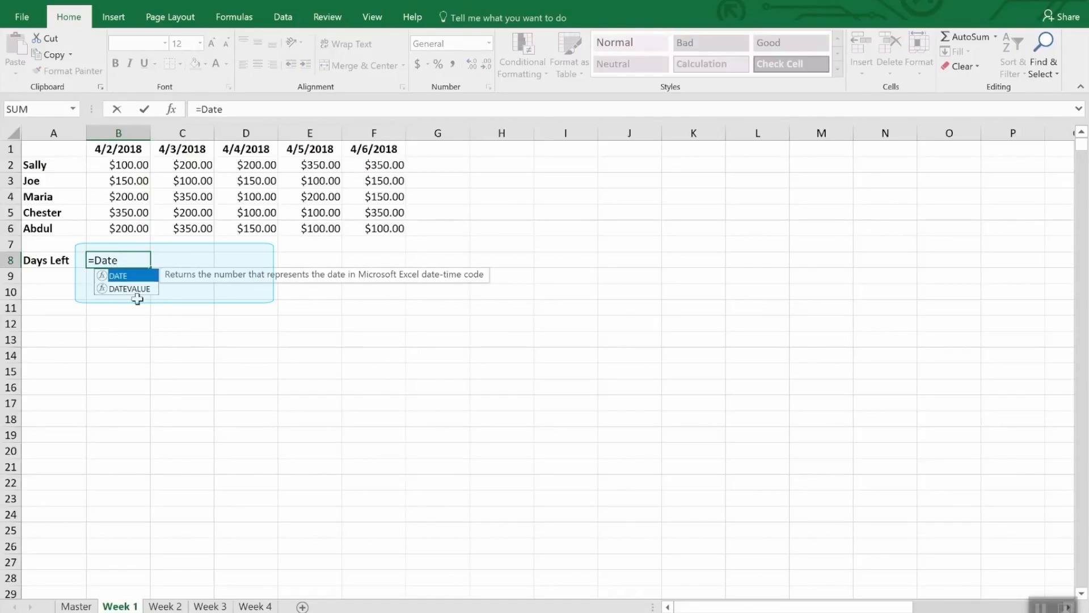
text(()
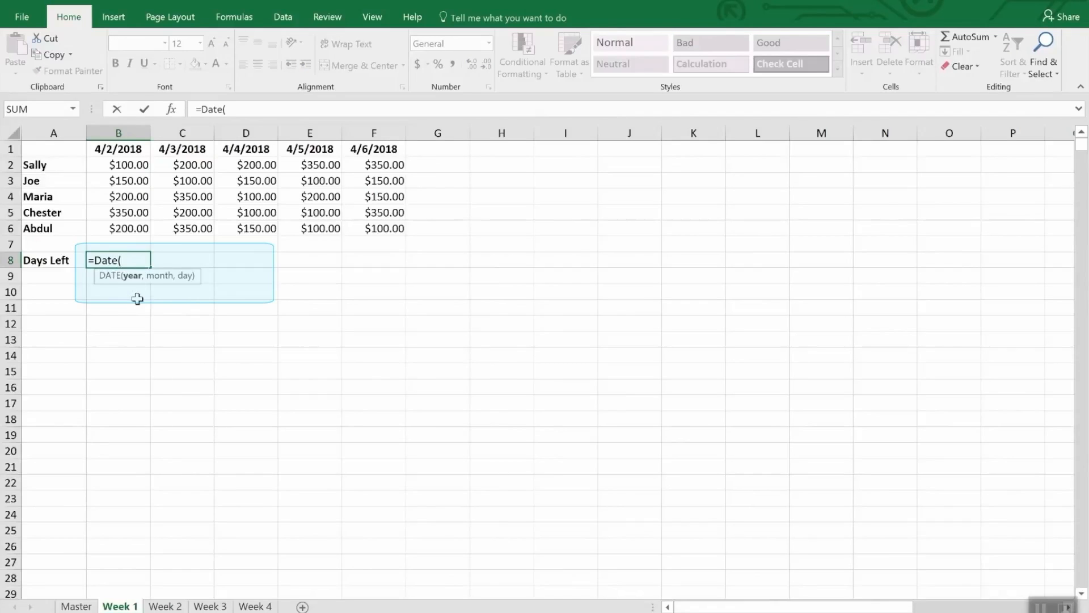
text(2018,4,30))
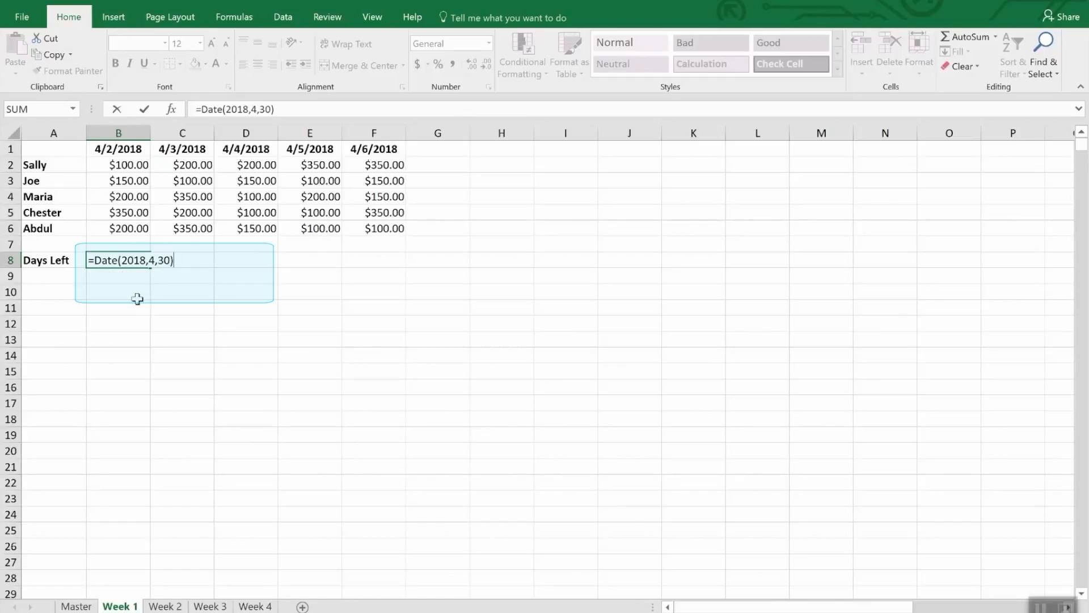
text(-today)
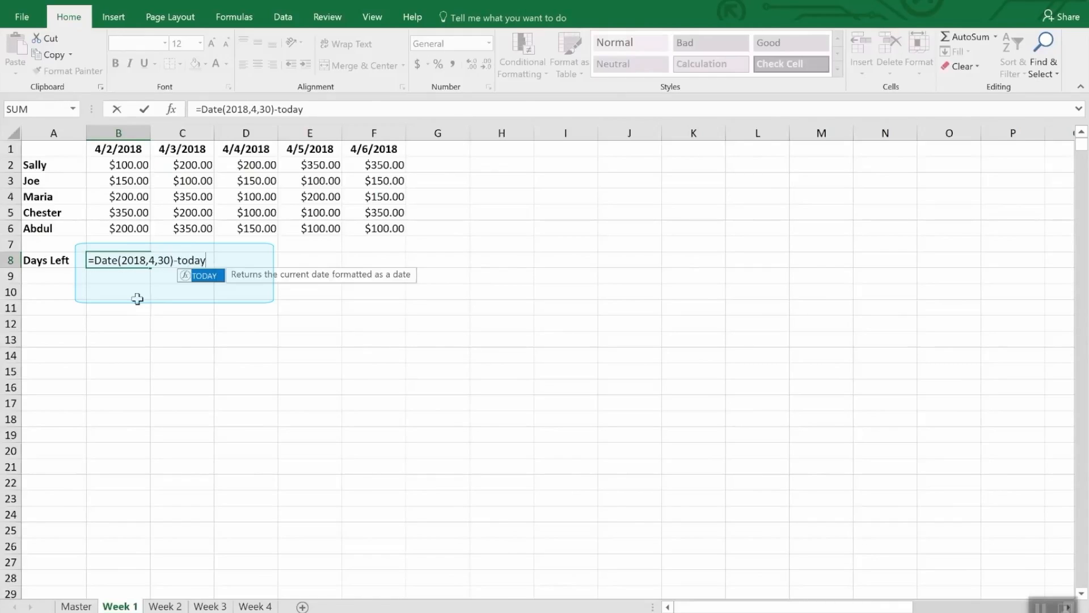
text(())
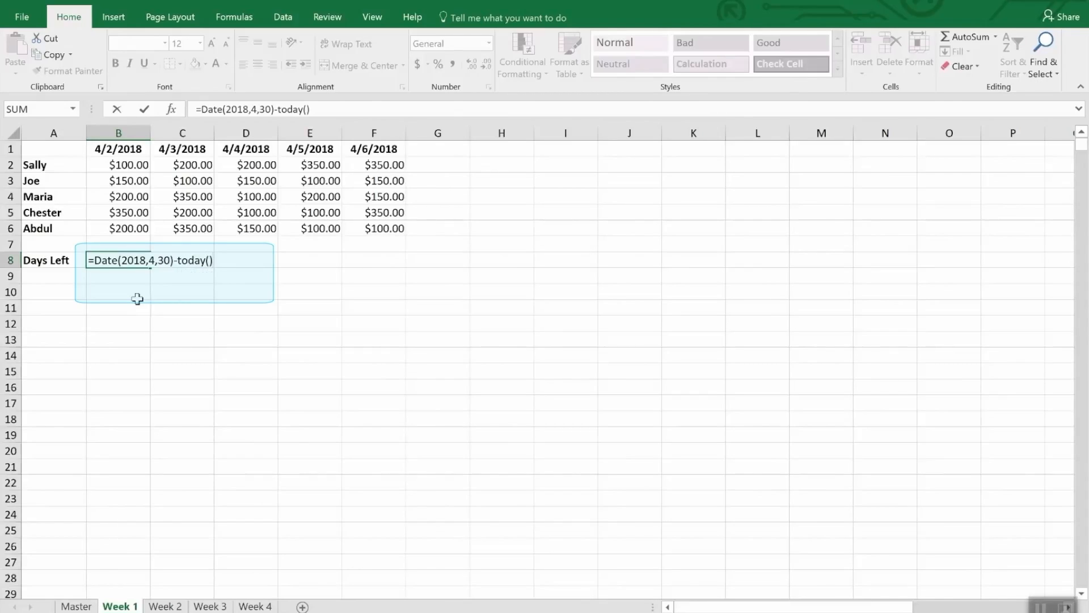
key(Return)
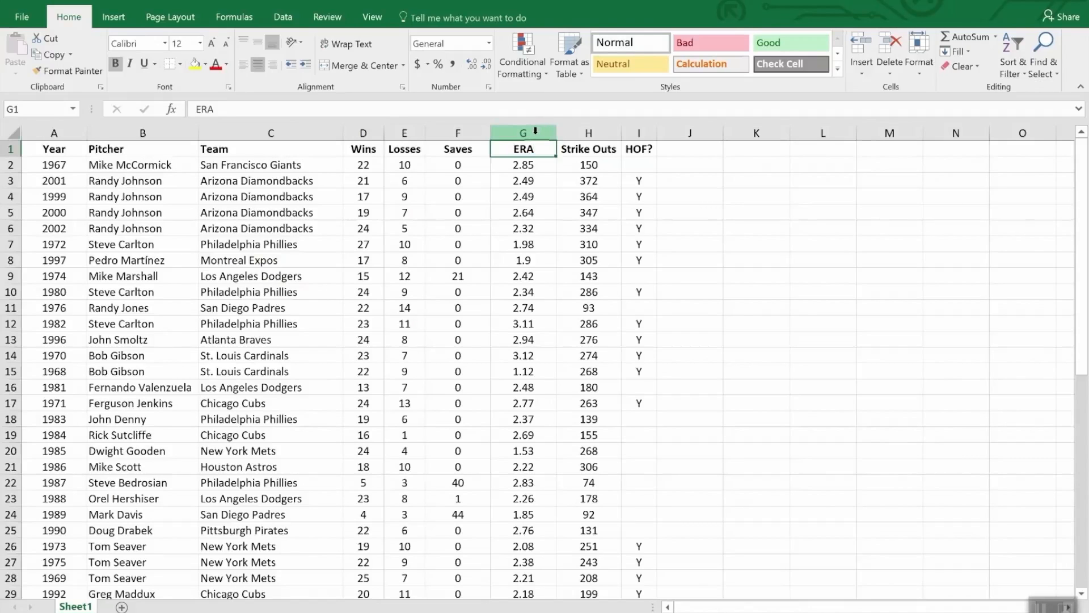
- Highlight ERA column values less than 2.00 using conditional formatting with Light Red Fill with Dark Red Text, and review the highlighted cells
click(517, 129)
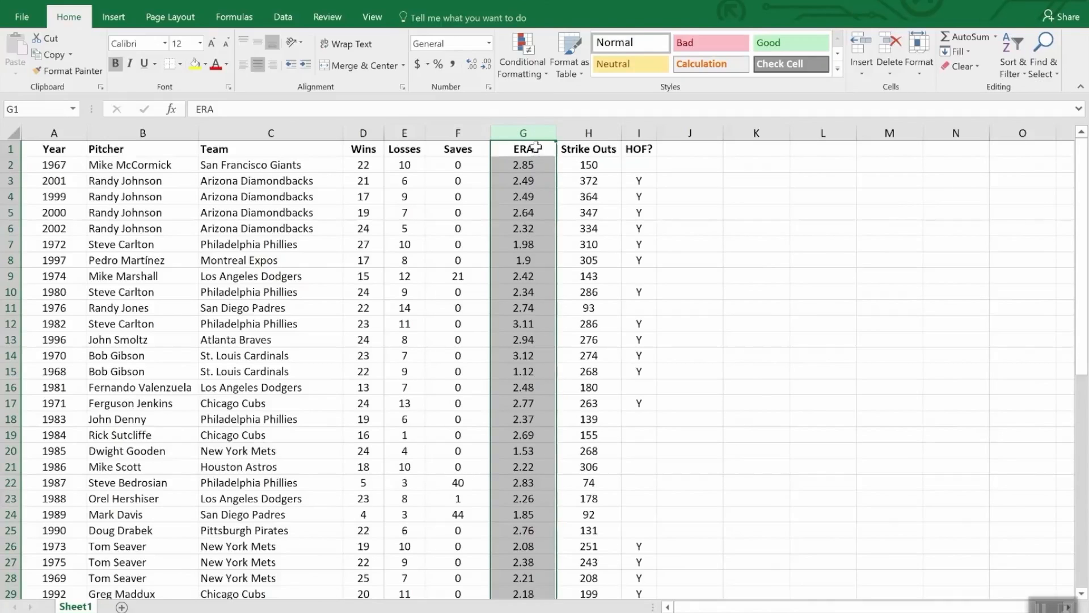
click(520, 43)
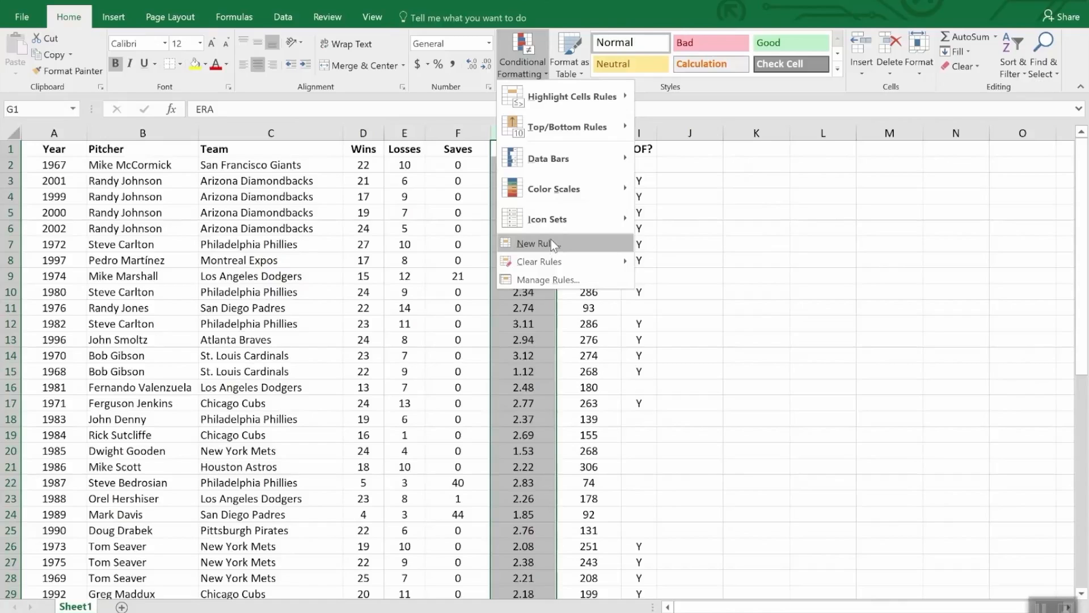
mouse_move(552, 97)
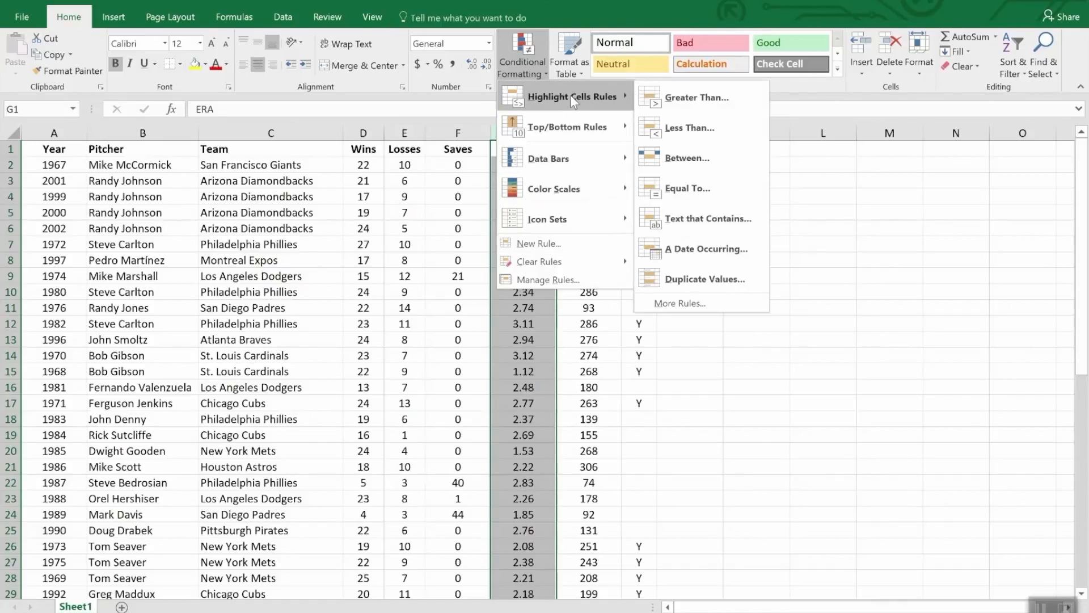
click(706, 129)
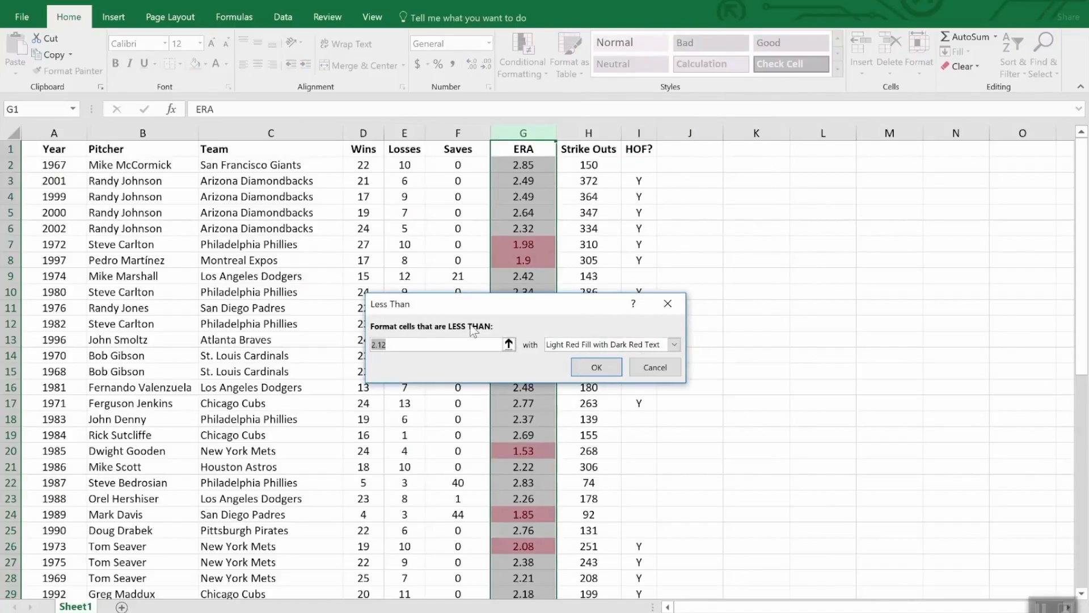
text(2)
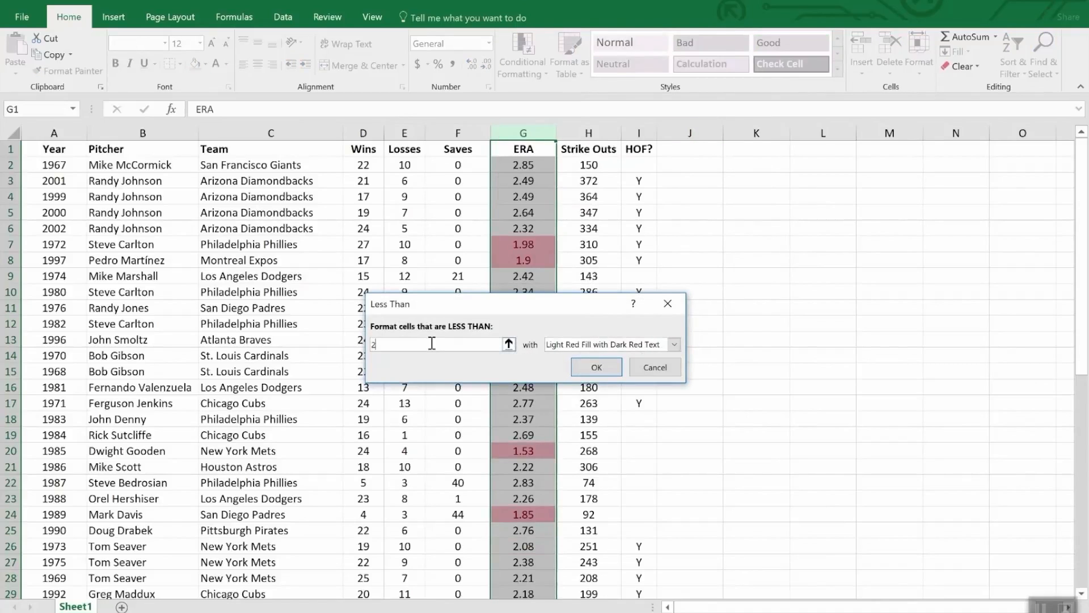
text(.00)
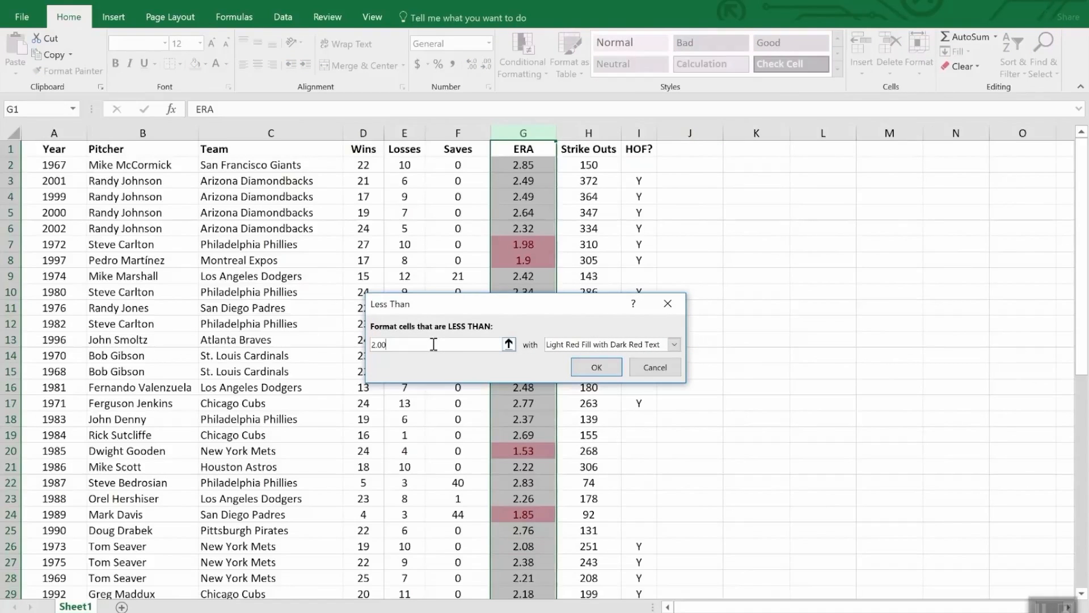
click(597, 368)
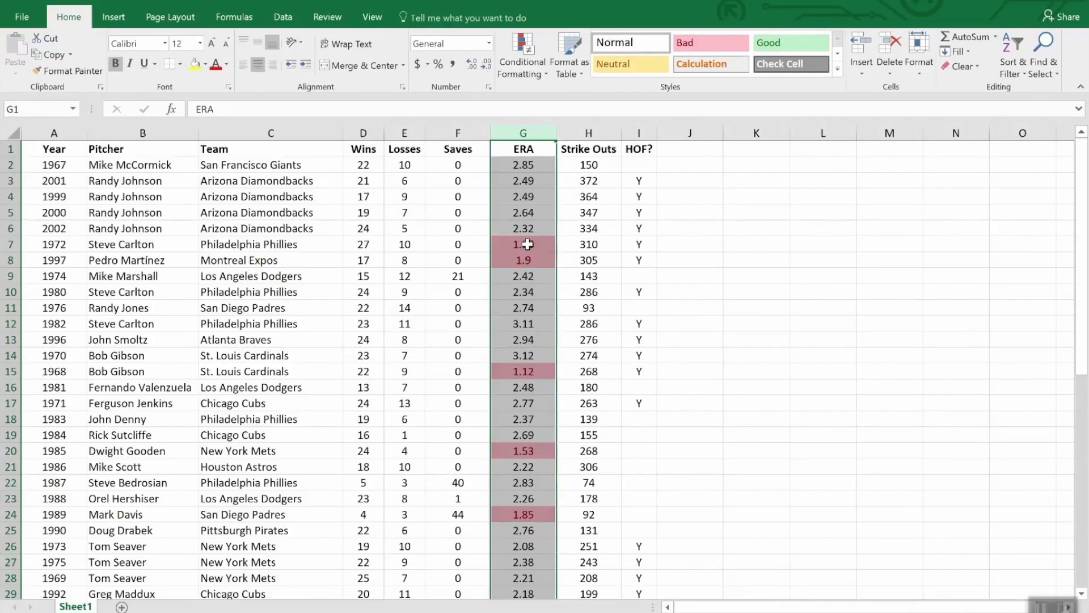
scroll(546, 445, down, 8)
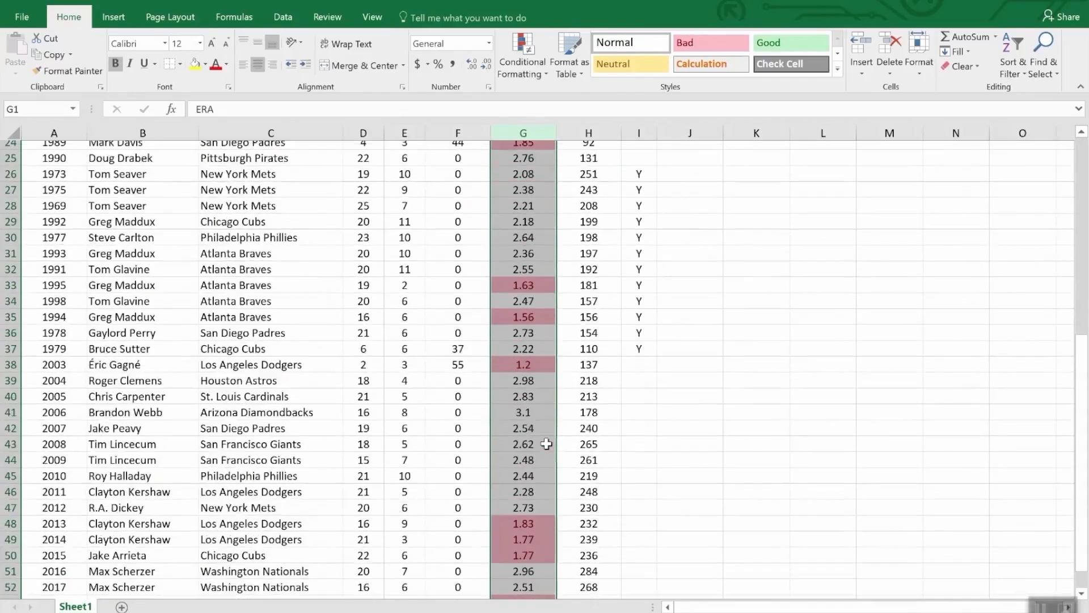
scroll(548, 443, down, 4)
scroll(530, 365, up, 8)
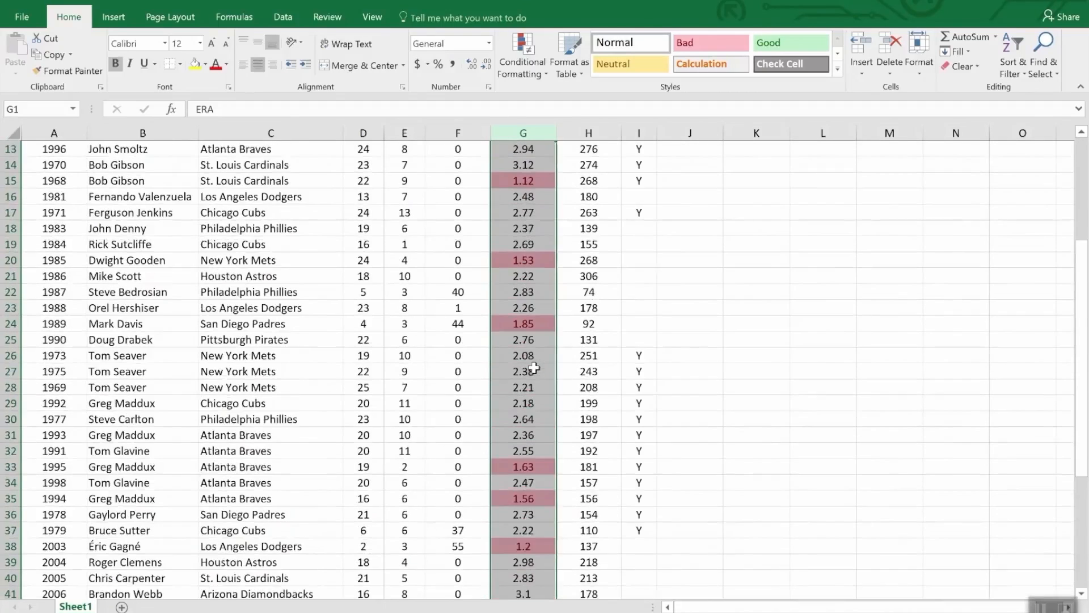
scroll(535, 368, down, 8)
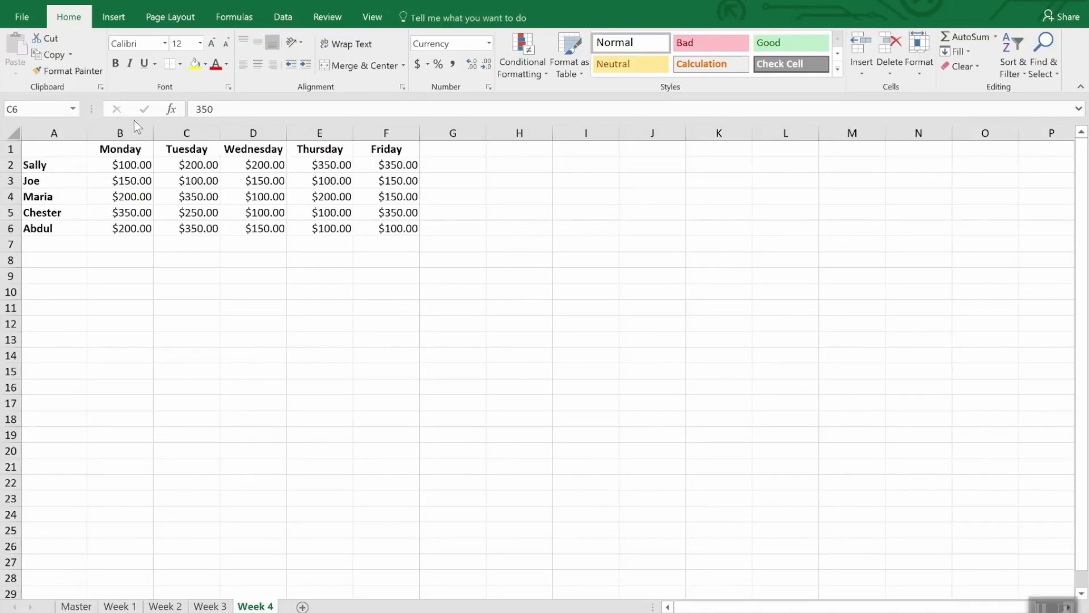
- Start a new conditional formatting rule for B2:F6 of the Week 4 sheet, using the Icon Sets format style
click(129, 165)
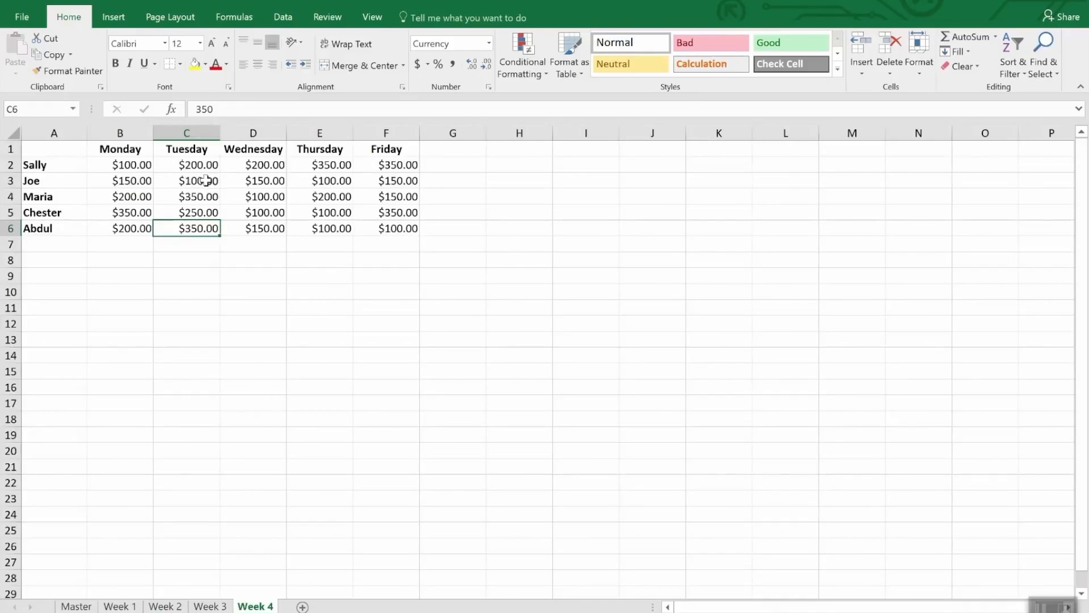
drag(139, 165, 399, 238)
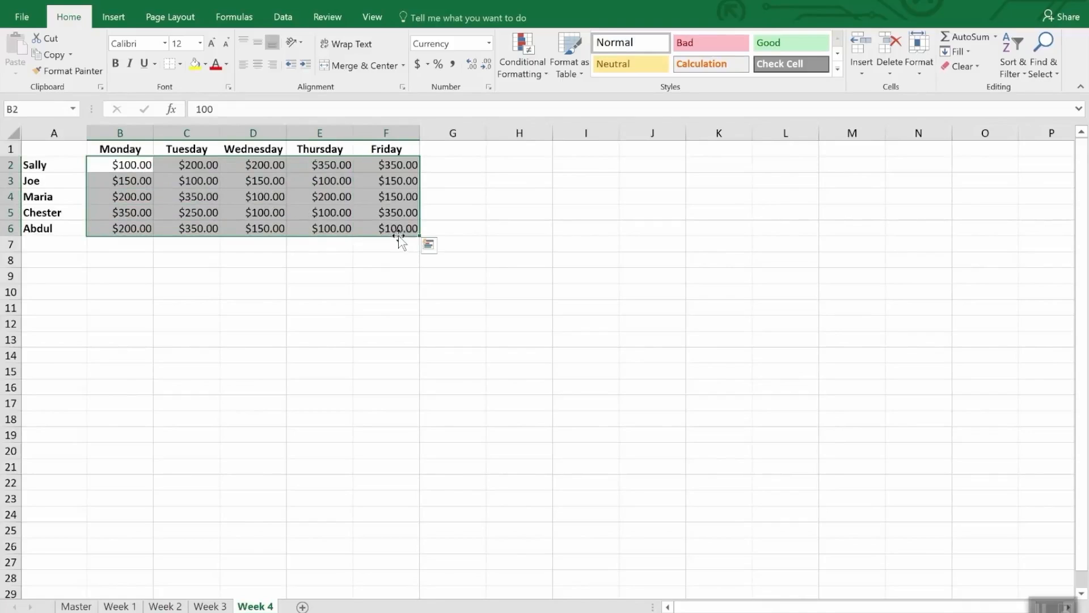
click(528, 47)
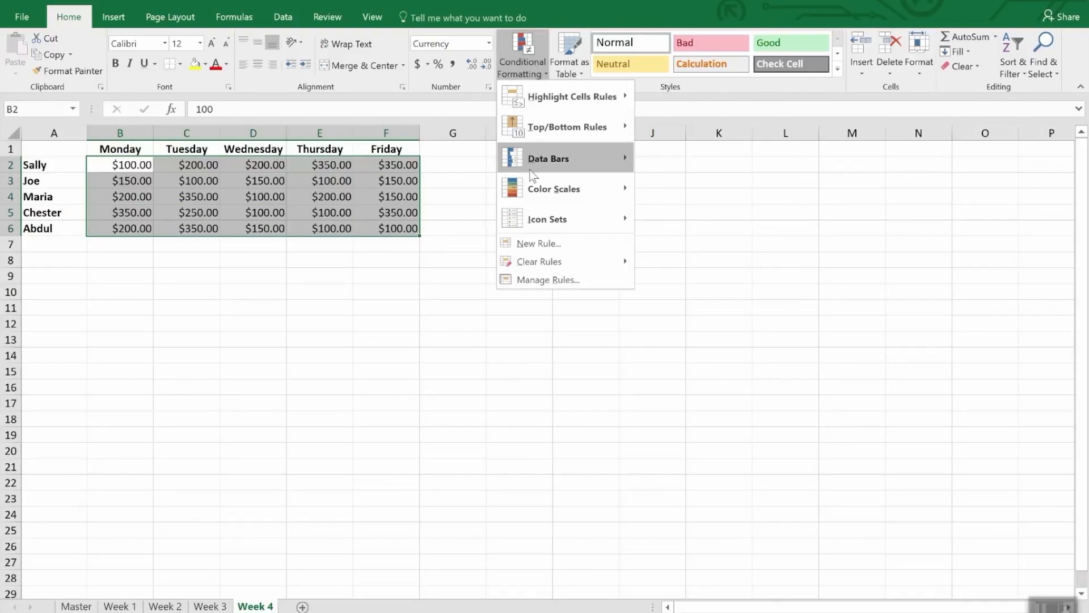
click(554, 248)
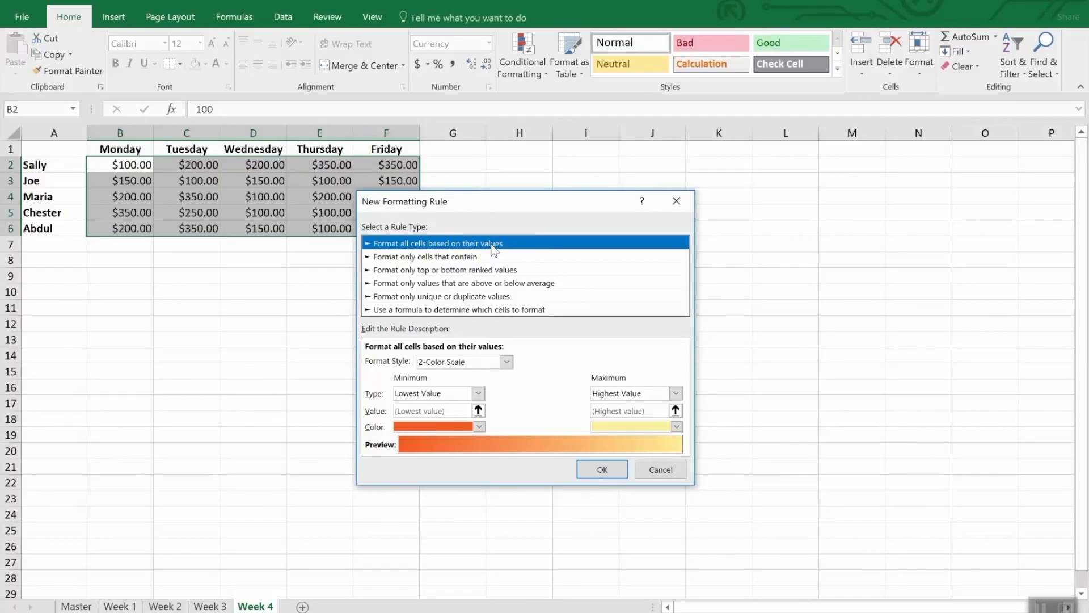
click(506, 362)
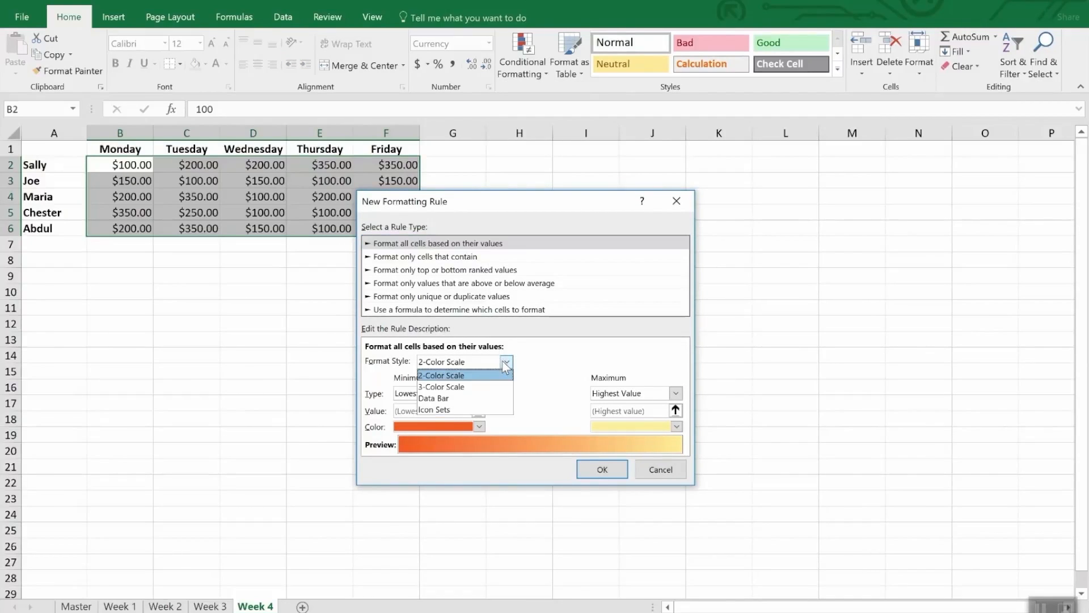
click(479, 409)
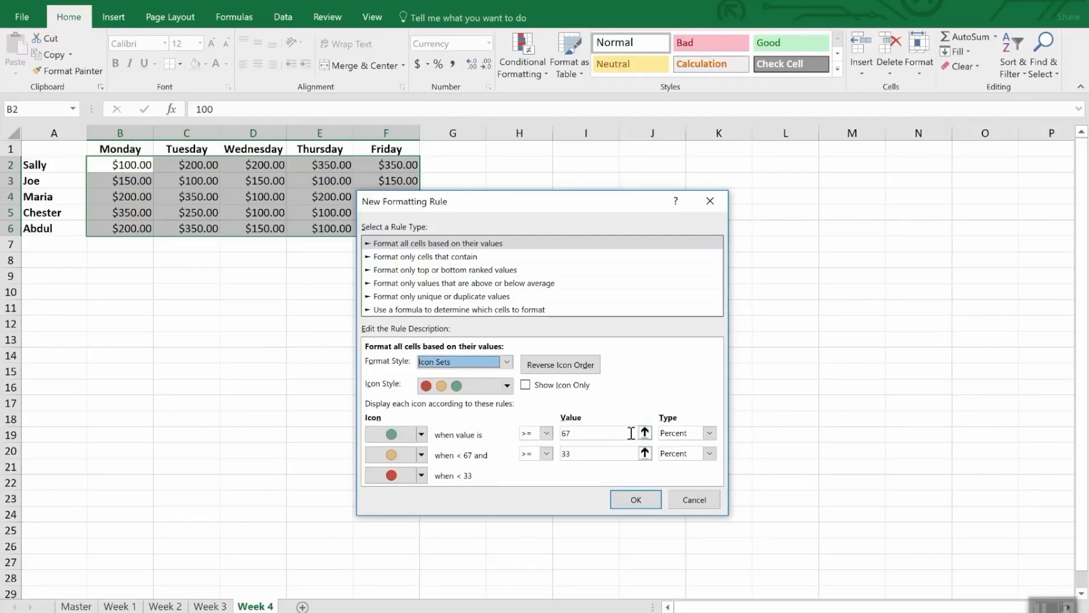
- Set the green icon's rule to the Number type with a value of at least 300
click(709, 433)
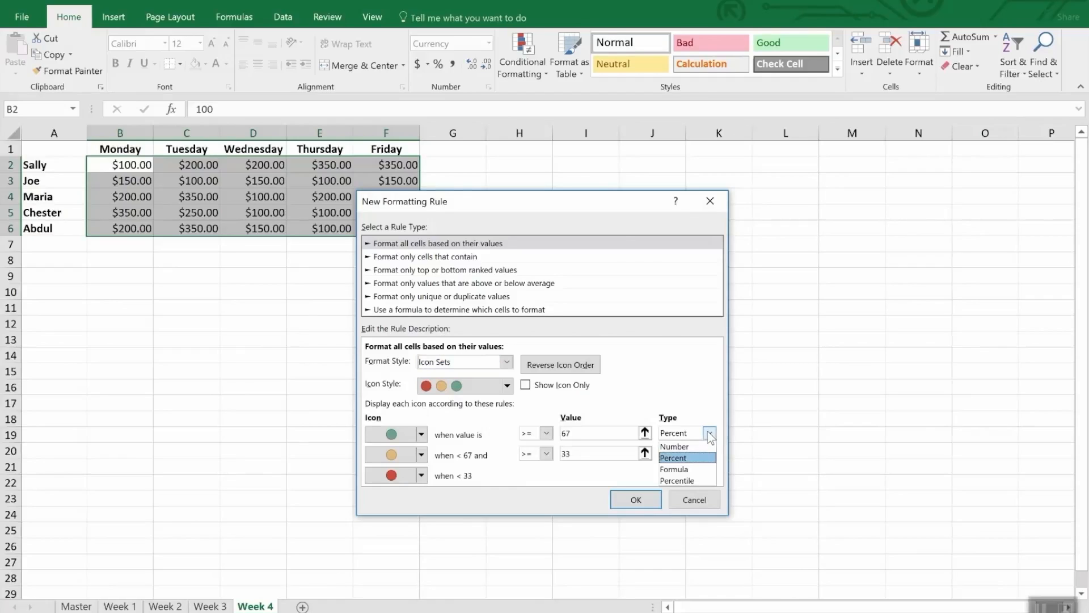
click(678, 446)
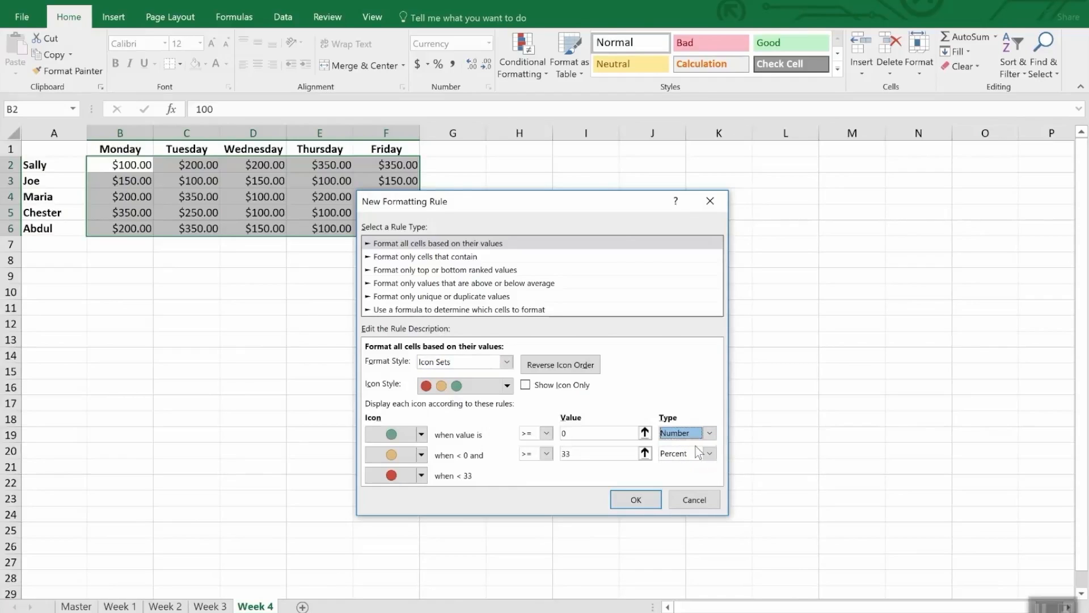
click(574, 433)
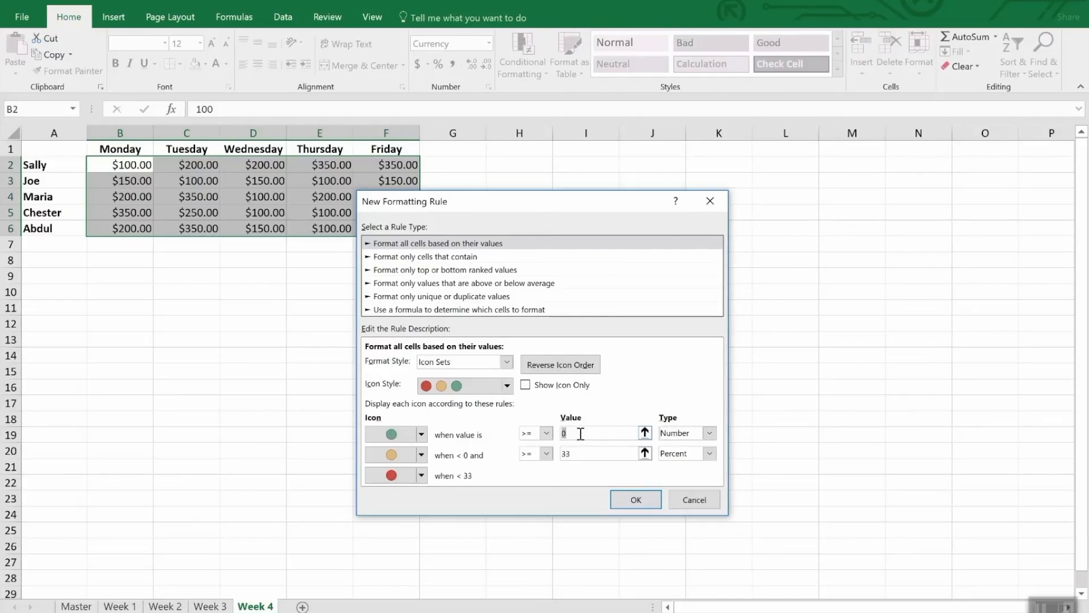
text(300)
- Set the yellow icon's rule to the Number type with a value of at least 200, and apply the icon set rule
click(601, 454)
double_click(602, 454)
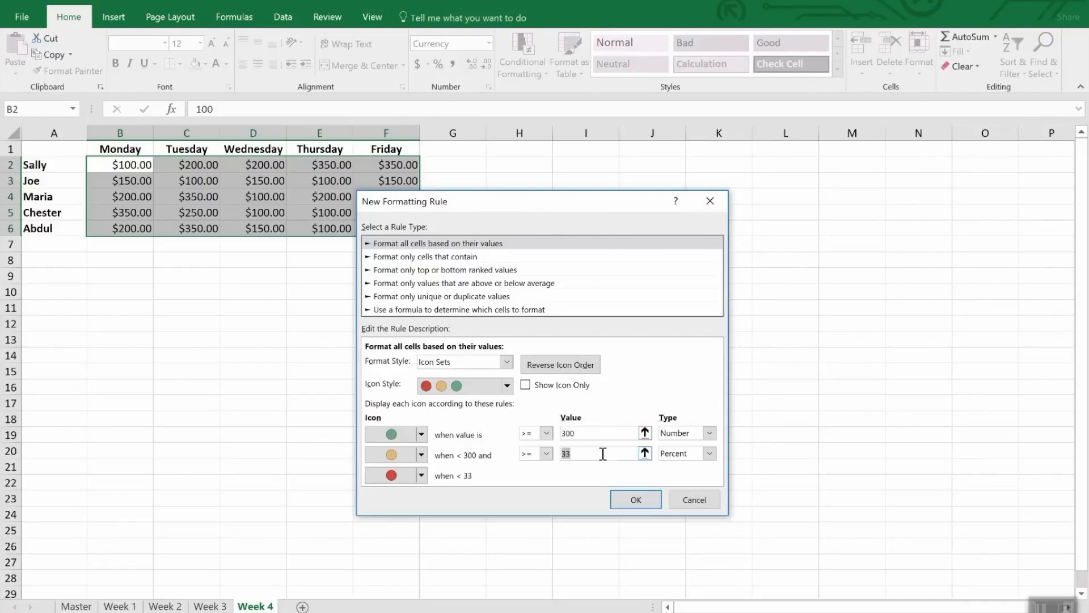
text(200)
click(710, 452)
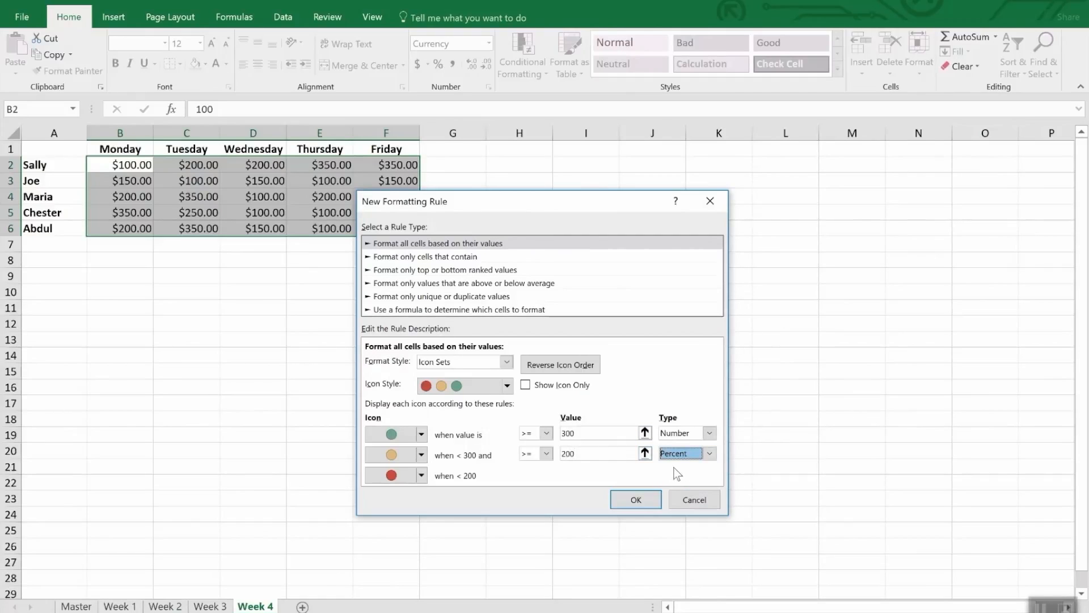
click(709, 453)
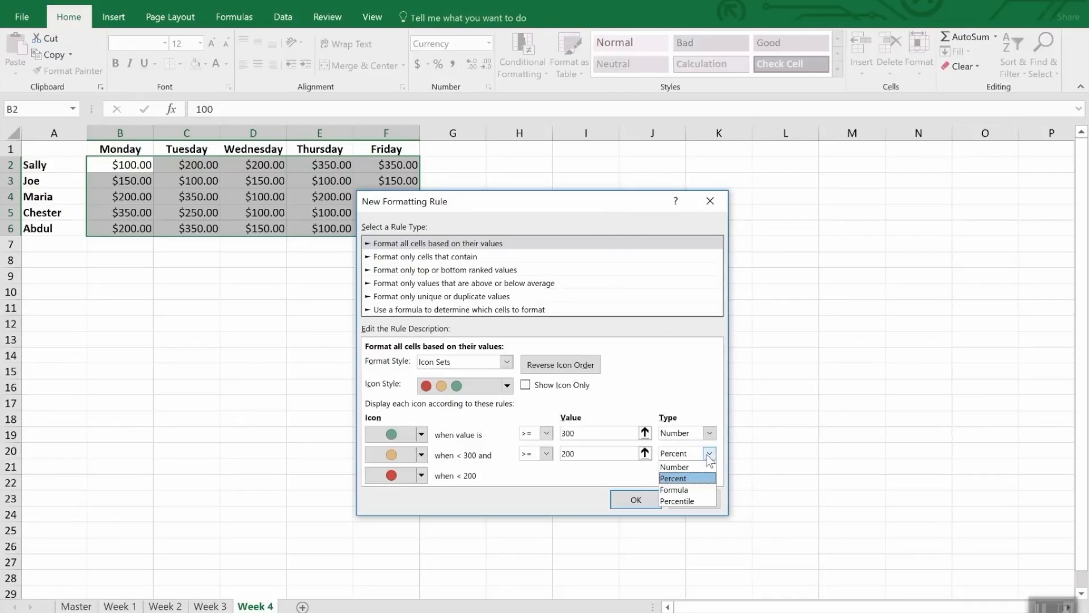
click(680, 467)
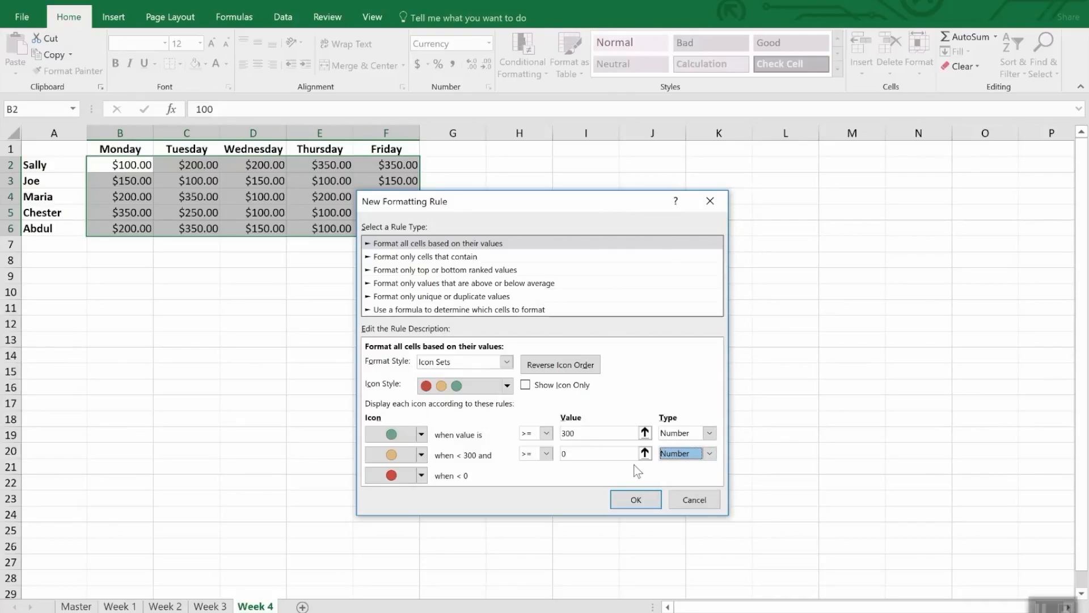
click(603, 454)
text(200)
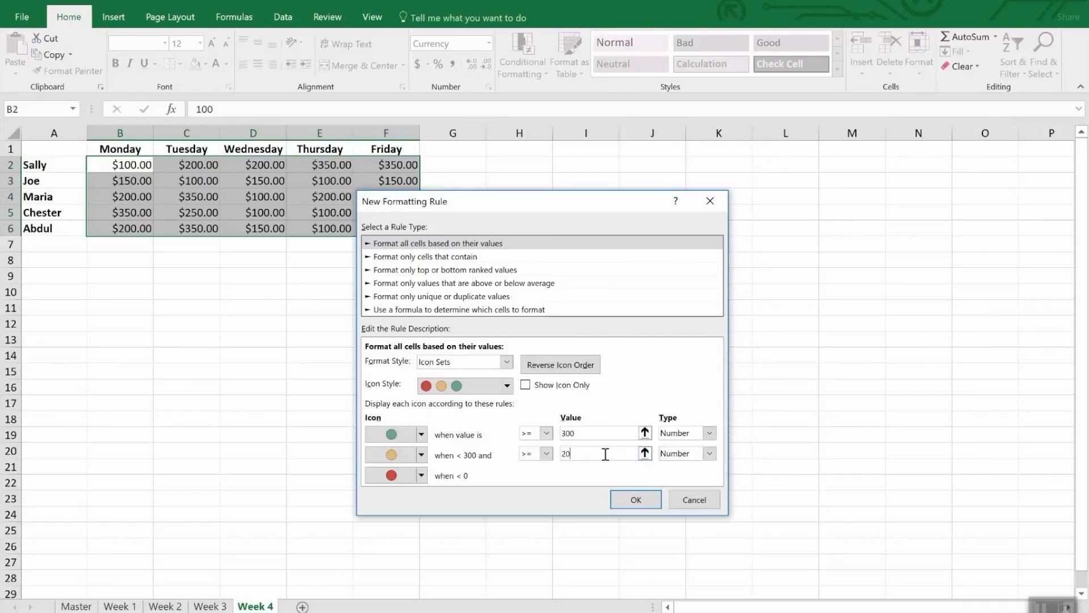
click(636, 499)
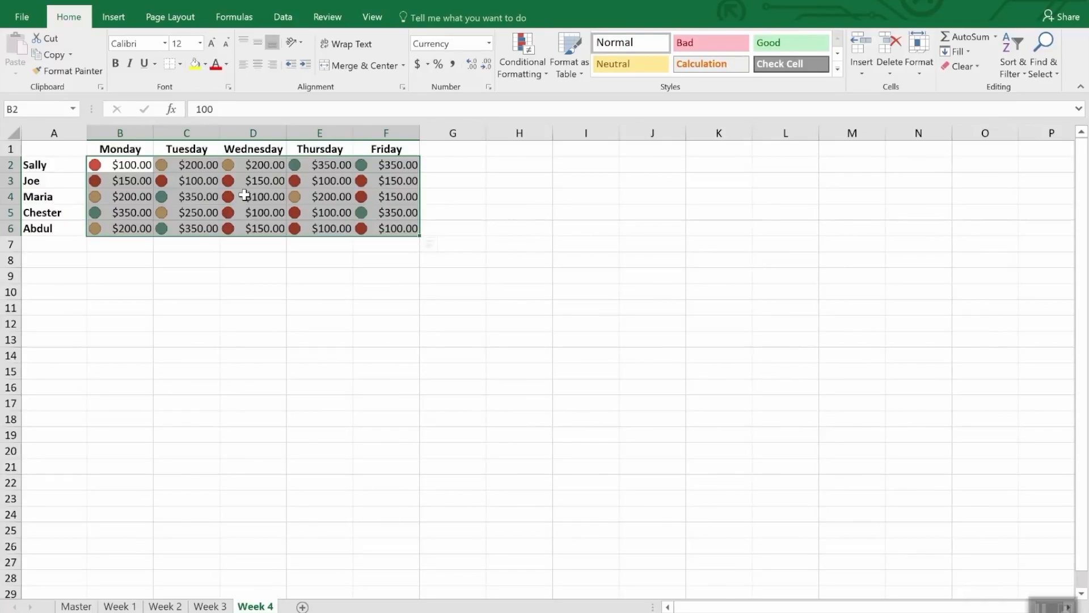
click(265, 269)
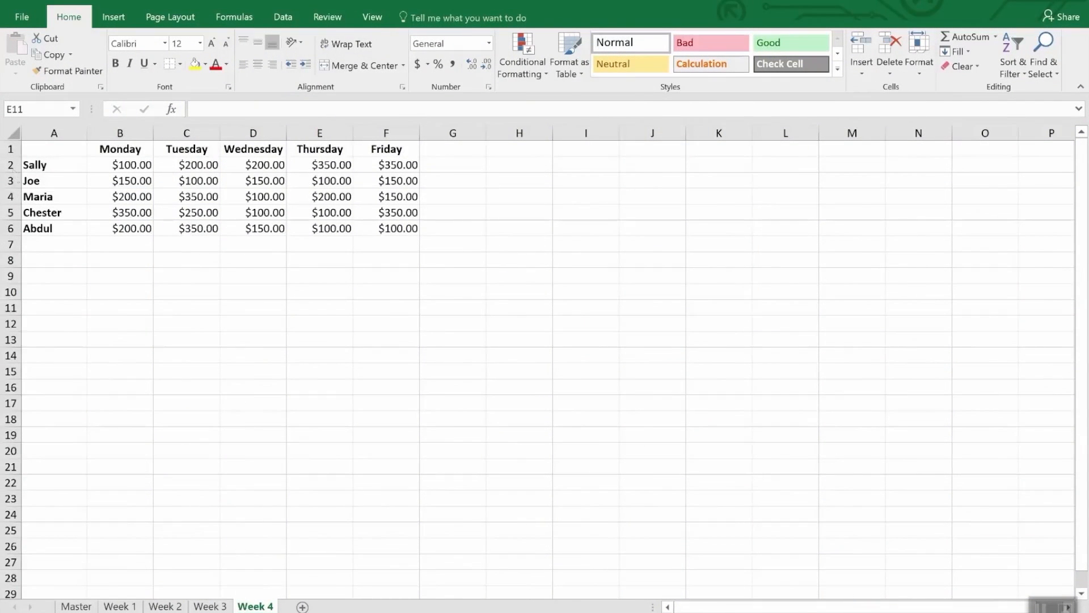
- Start a formula-based conditional formatting rule for B2:F6 of the Week 4 sheet with the formula =b2<200
click(290, 191)
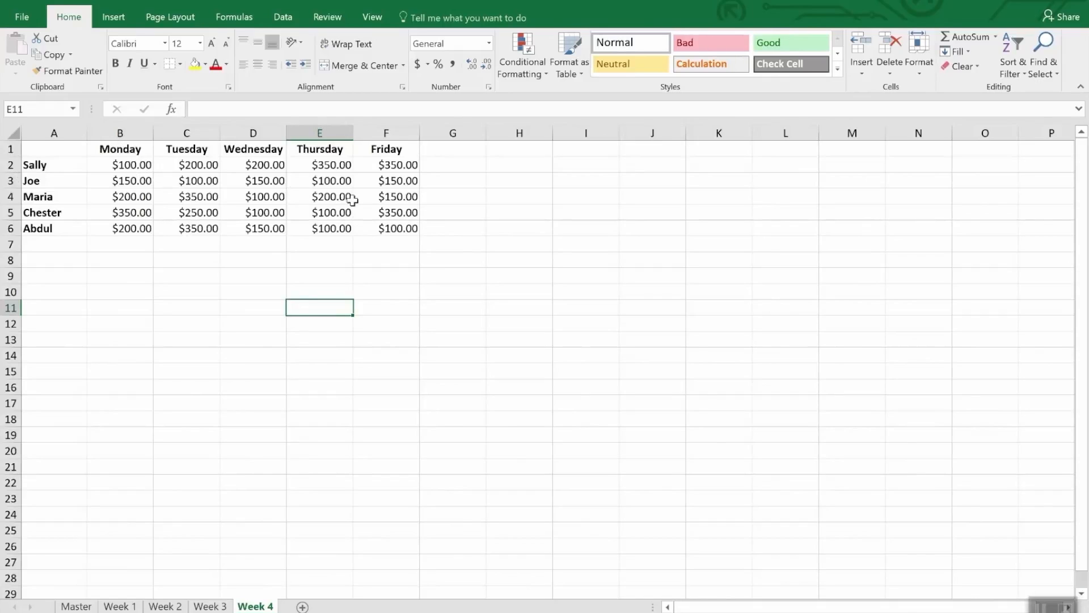
drag(131, 168, 419, 233)
click(515, 49)
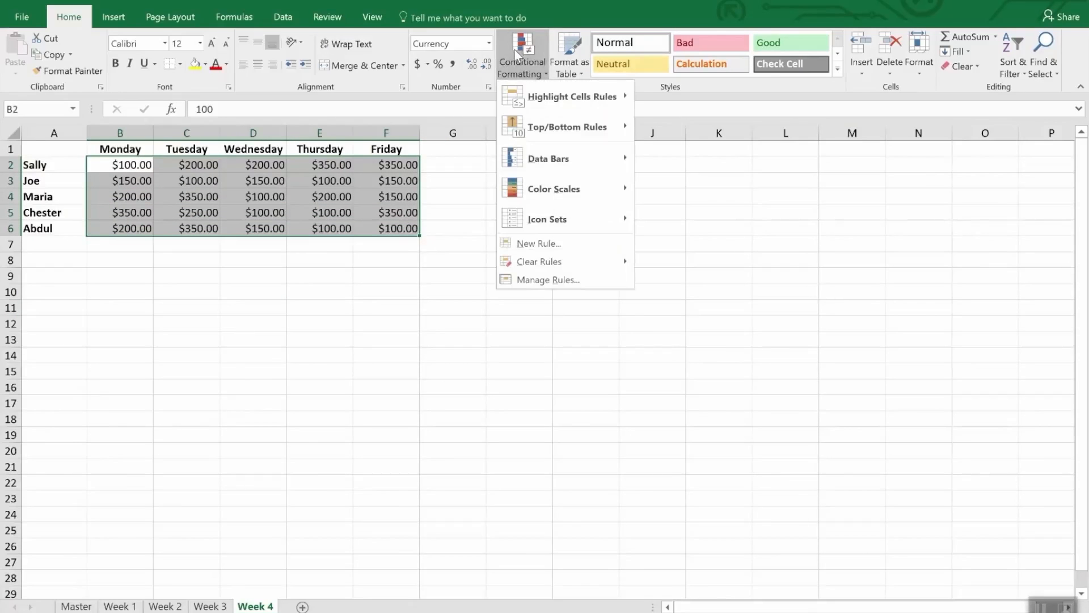
click(564, 248)
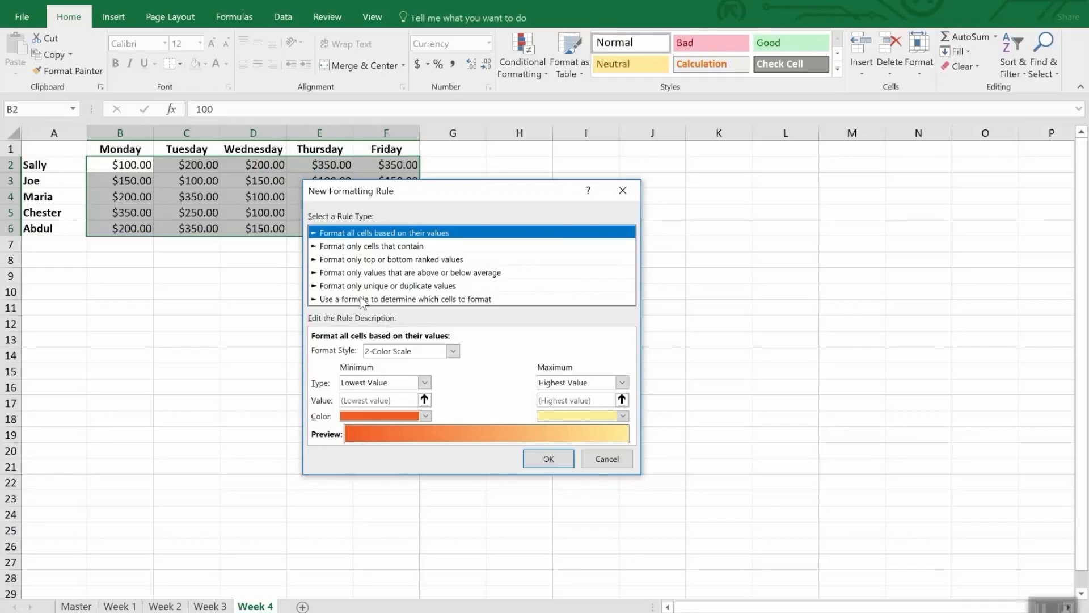
click(363, 301)
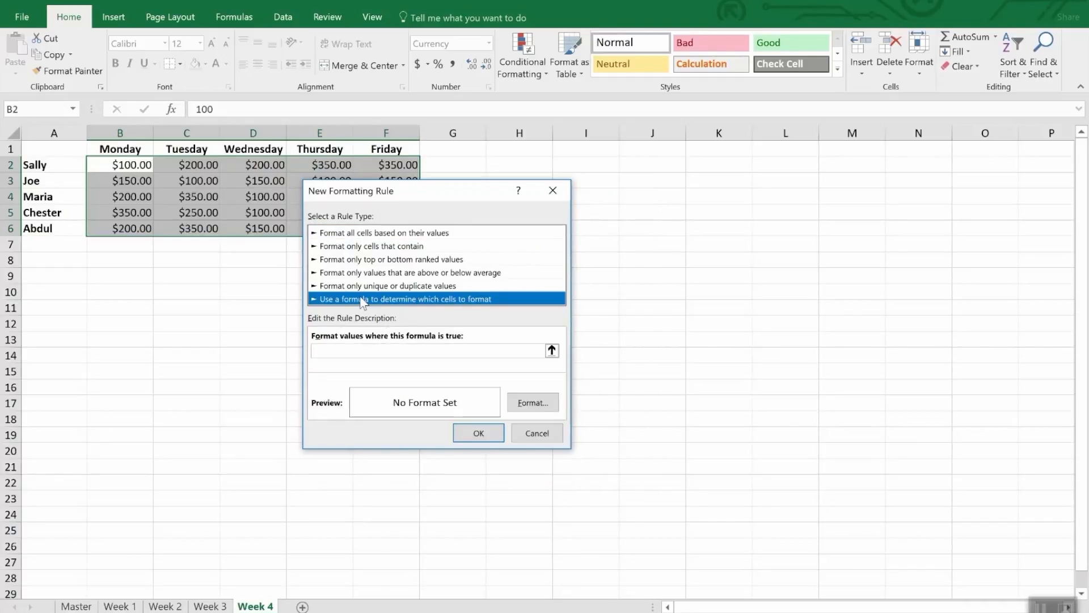
click(360, 352)
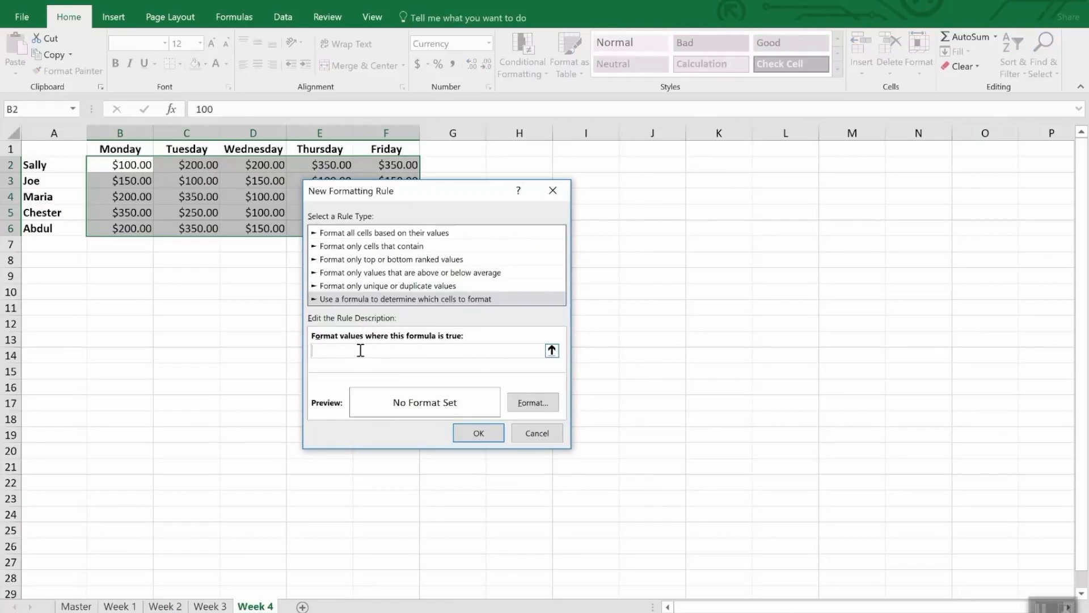
text(=b2<200)
- Give the formula rule a yellow background fill and apply it to the cells
click(536, 403)
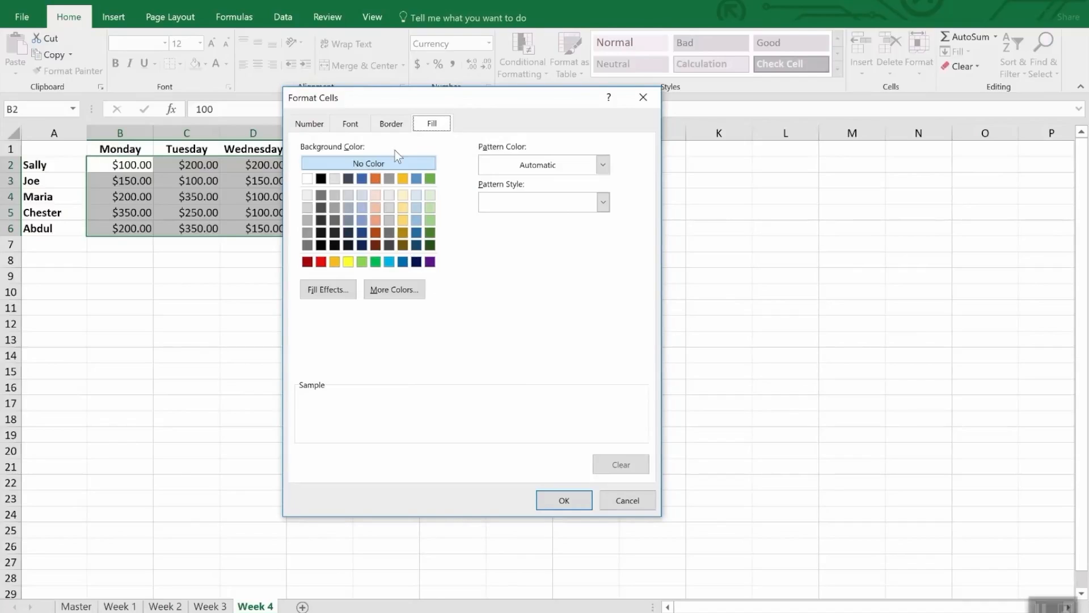
click(348, 262)
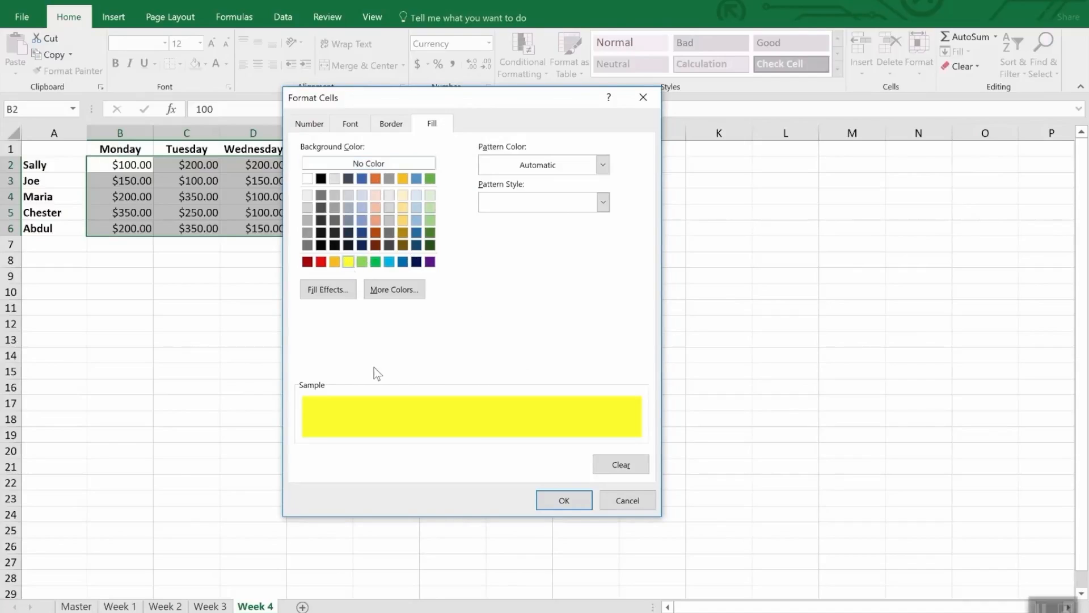
click(567, 501)
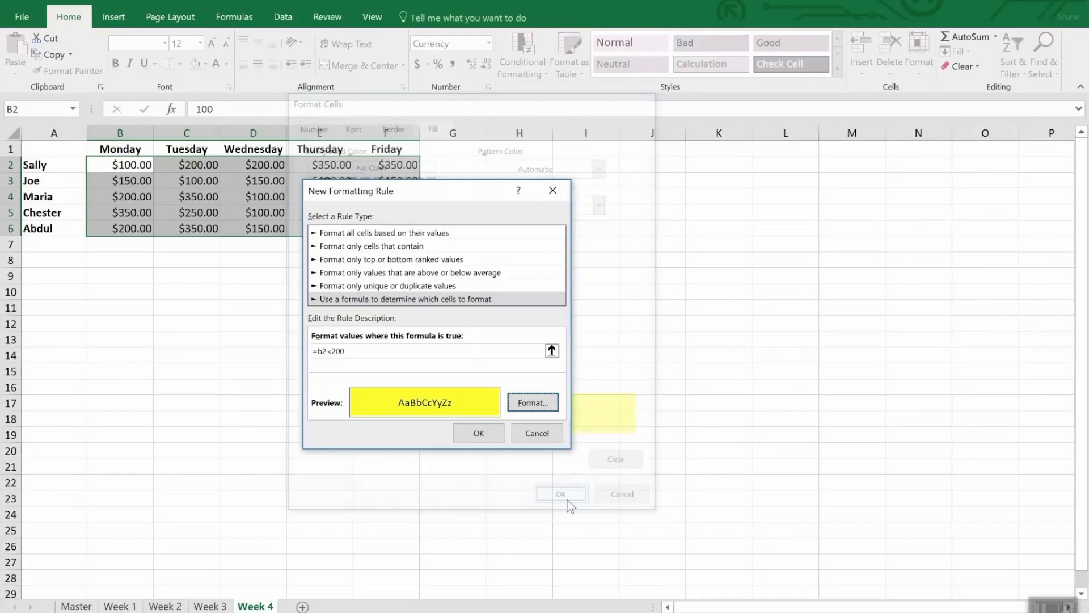
click(478, 434)
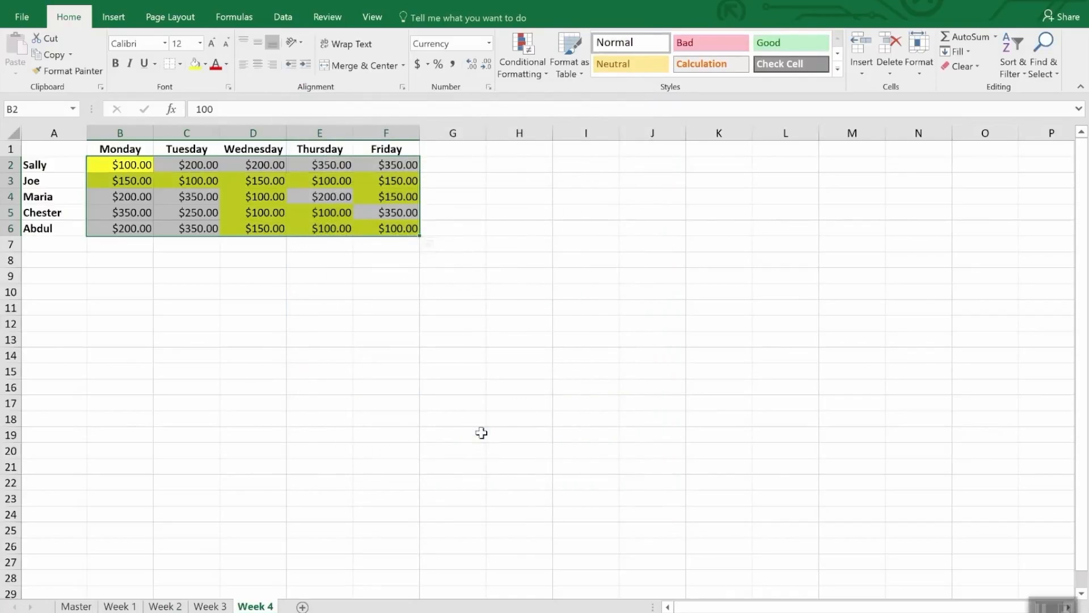
- Select all cells on the Week 4 sheet that contain conditional formatting
click(299, 354)
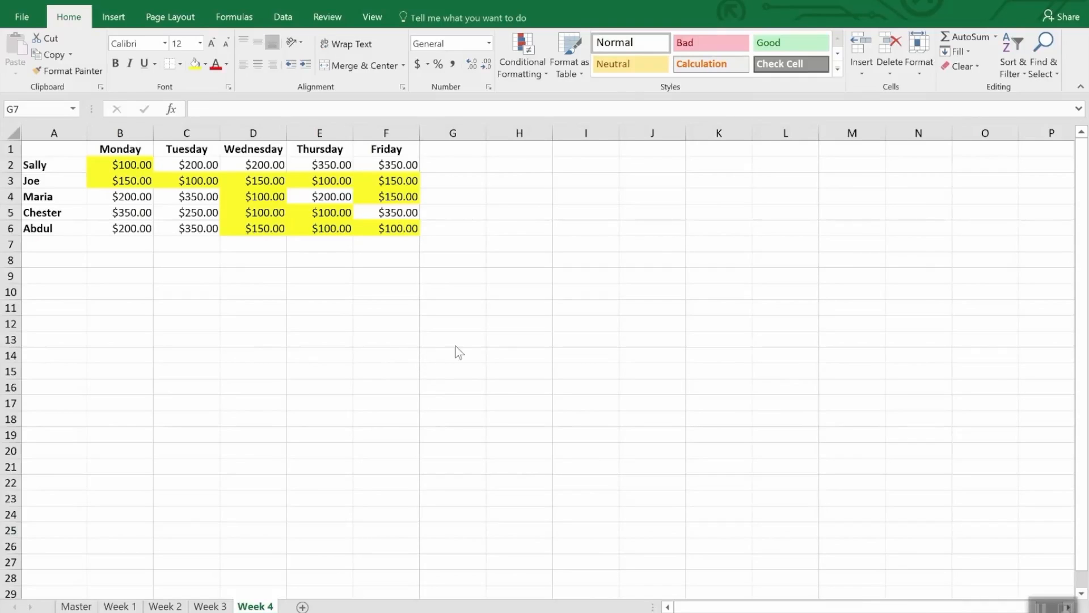
click(1049, 69)
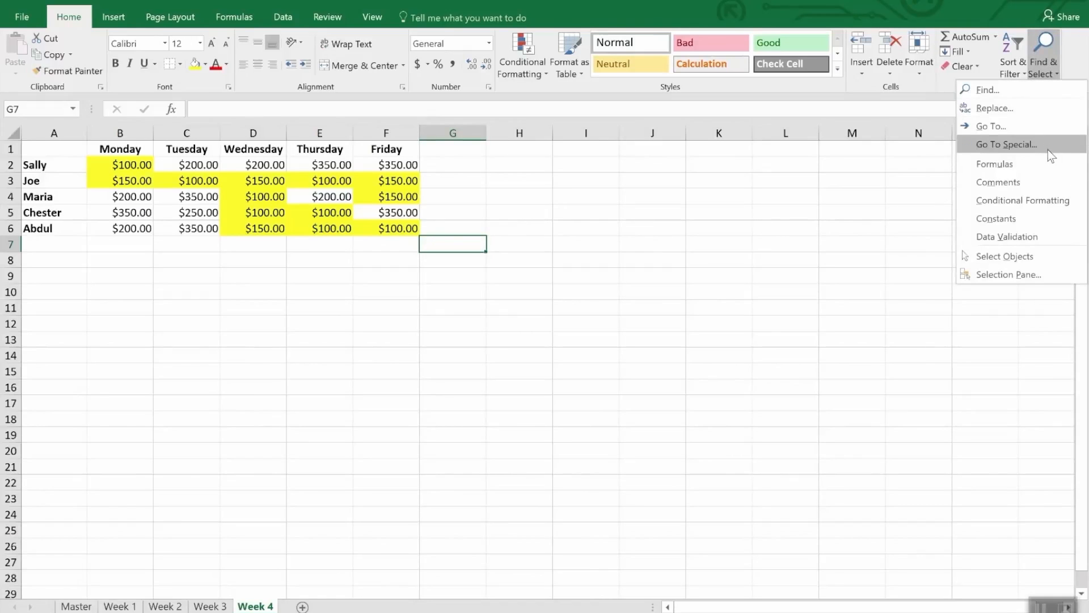
click(1059, 201)
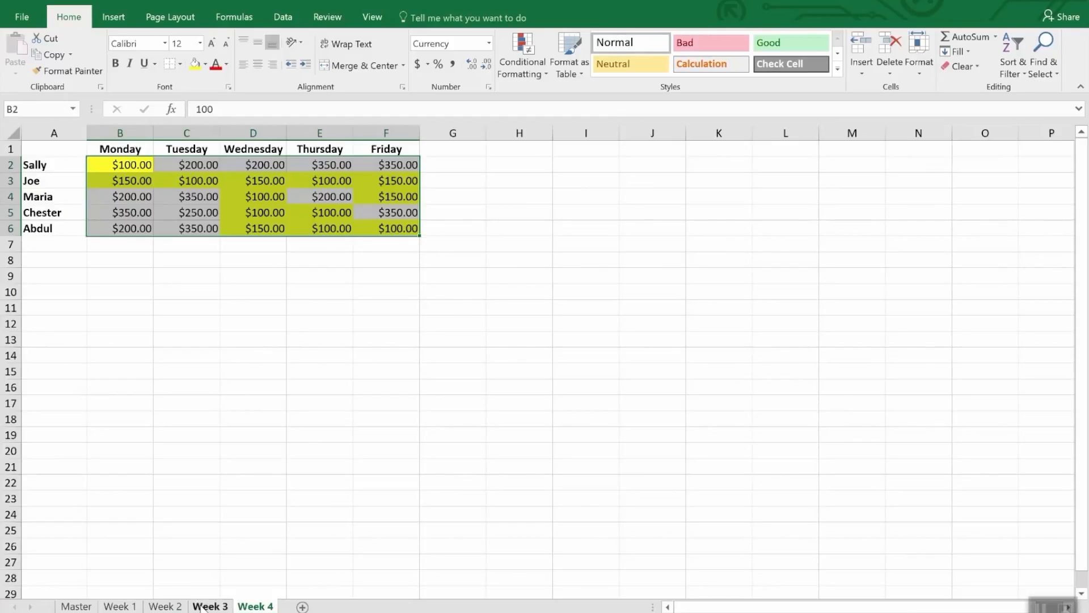
ctrl+click(166, 607)
click(74, 72)
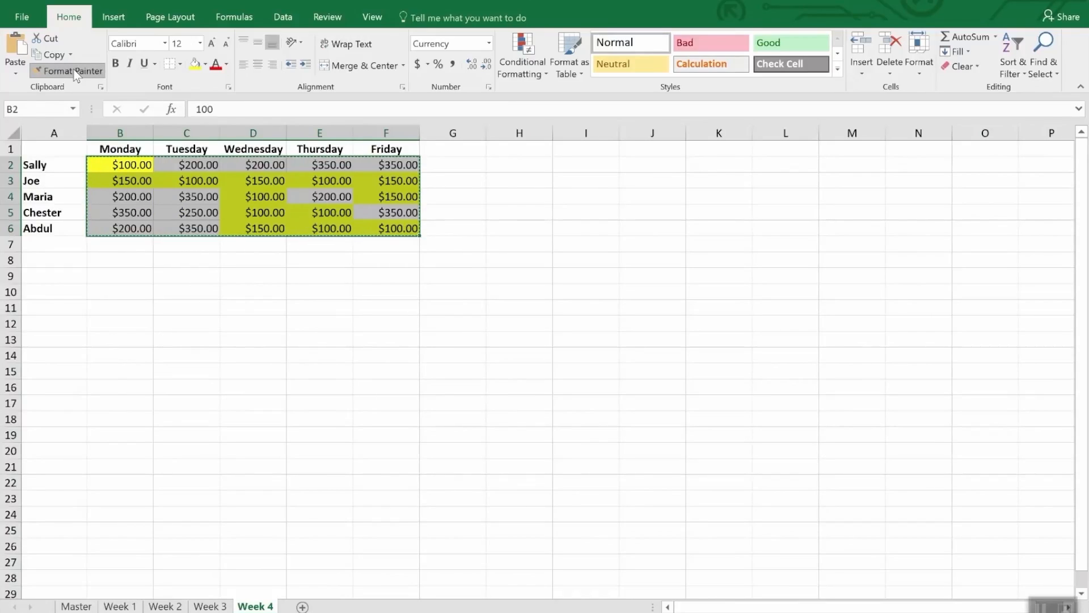
click(74, 72)
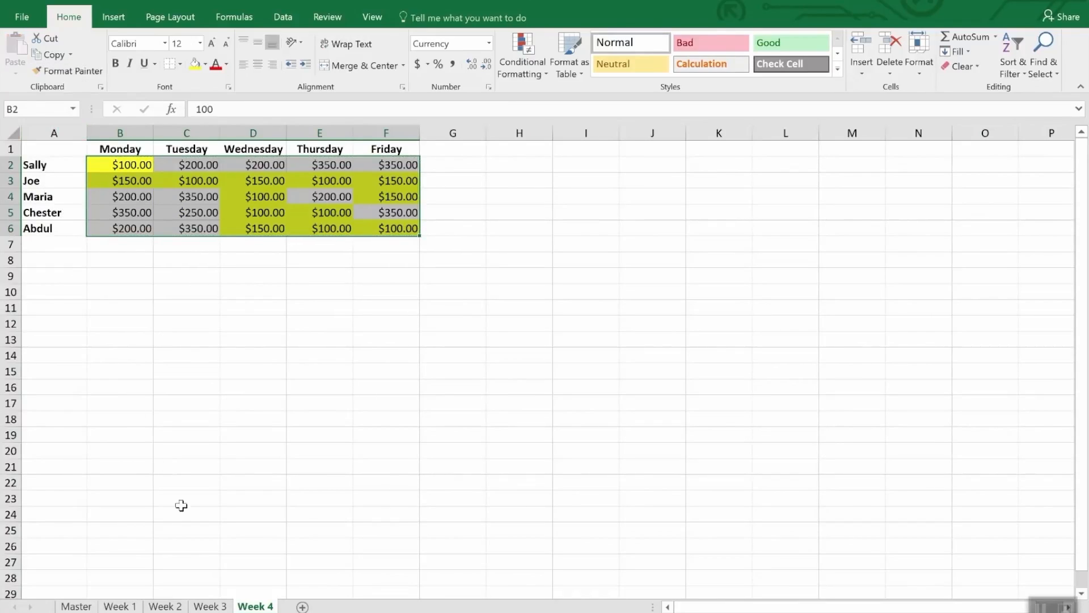
click(218, 607)
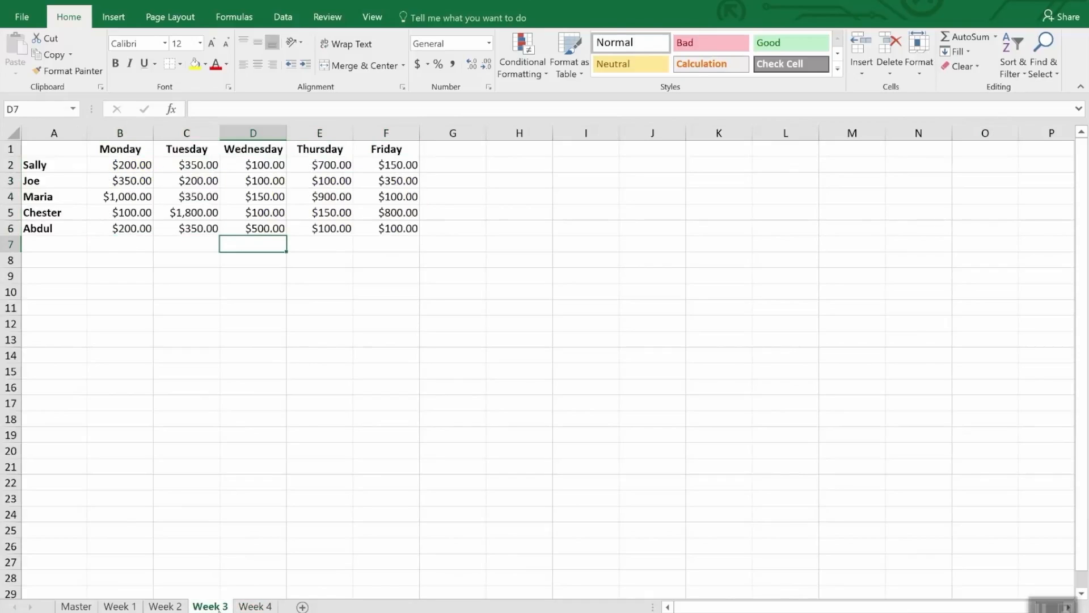
click(135, 164)
drag(135, 164, 390, 233)
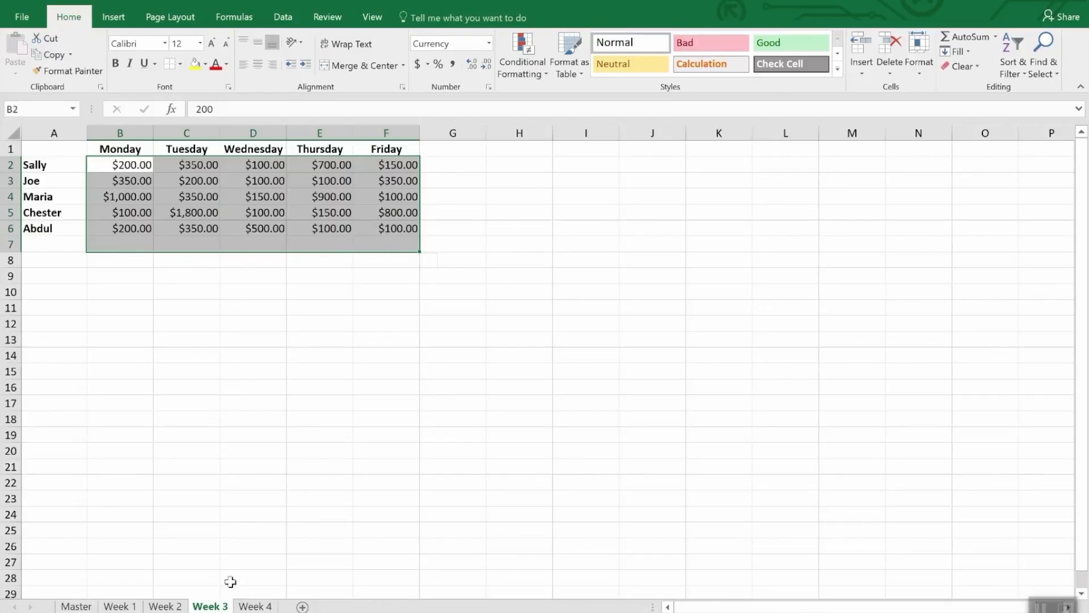
- Copy the formatting of B2:F6 on the Week 4 sheet with a locked Format Painter onto B2:F6 of the Week 3 sheet
click(252, 606)
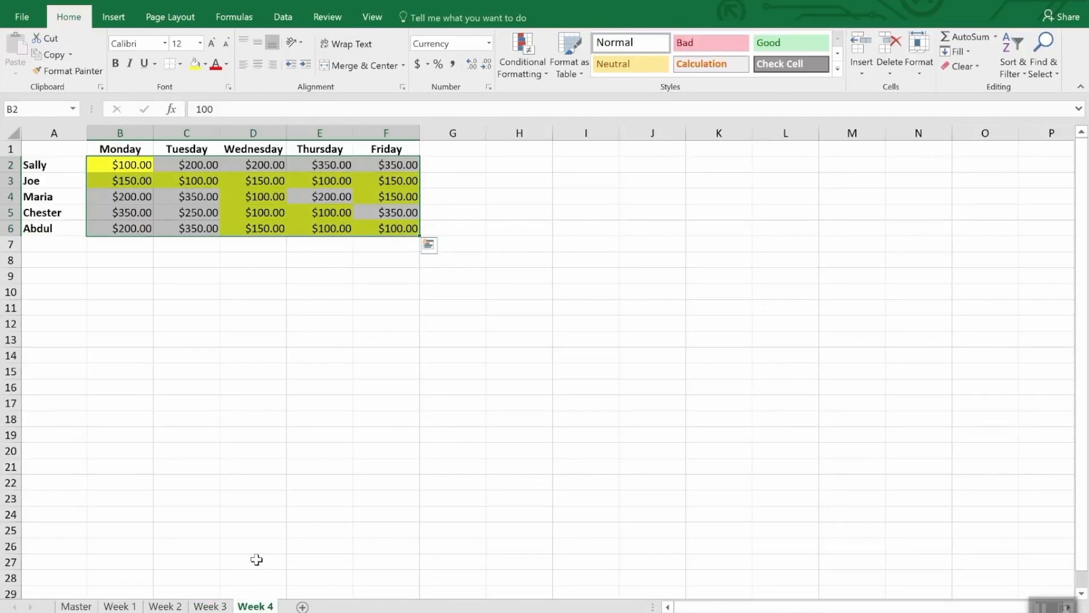
click(70, 72)
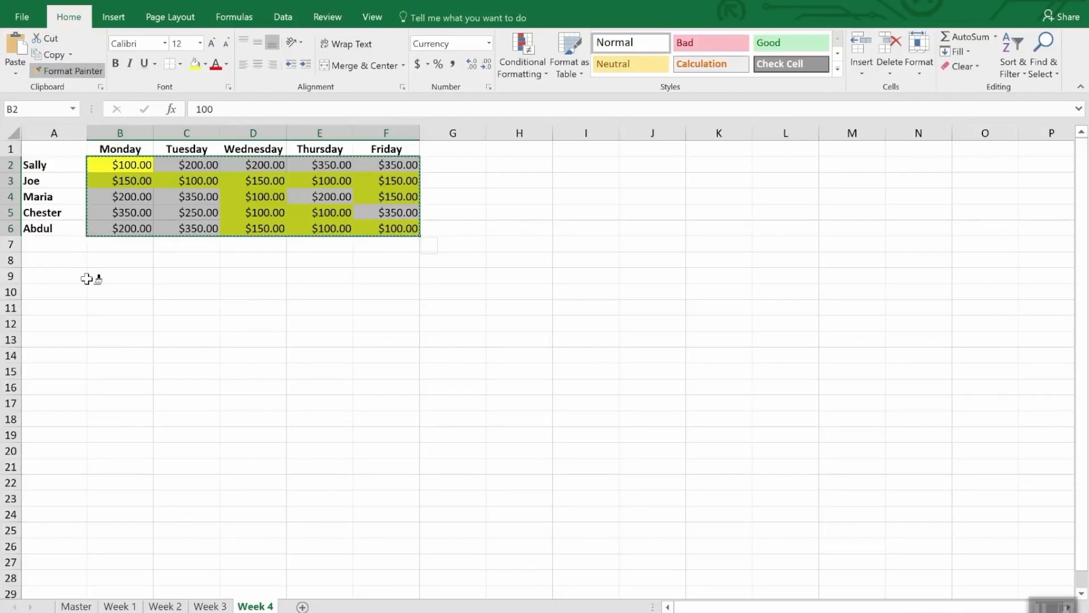
click(201, 606)
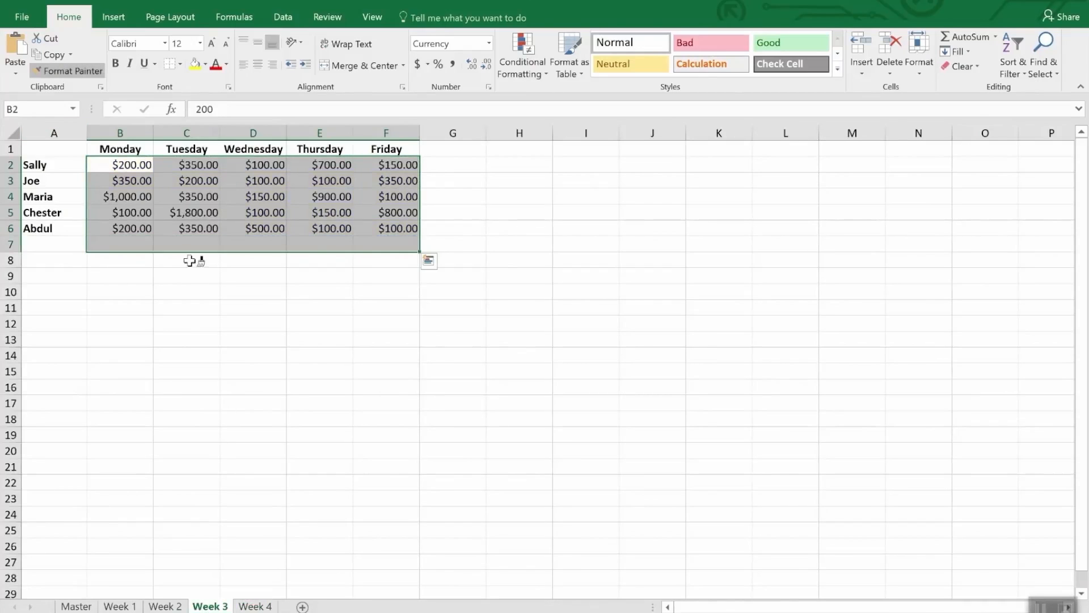
click(132, 164)
drag(345, 214, 420, 226)
- Paint the same conditional formatting onto B2:F6 of the Week 2 and Week 1 sheets
click(166, 606)
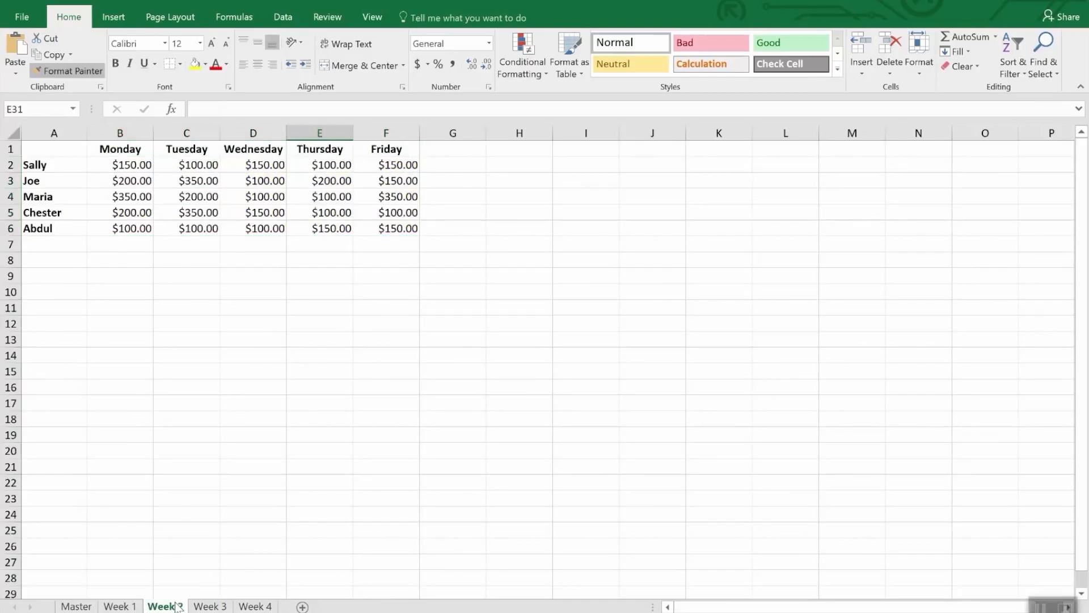
drag(133, 165, 420, 227)
click(136, 606)
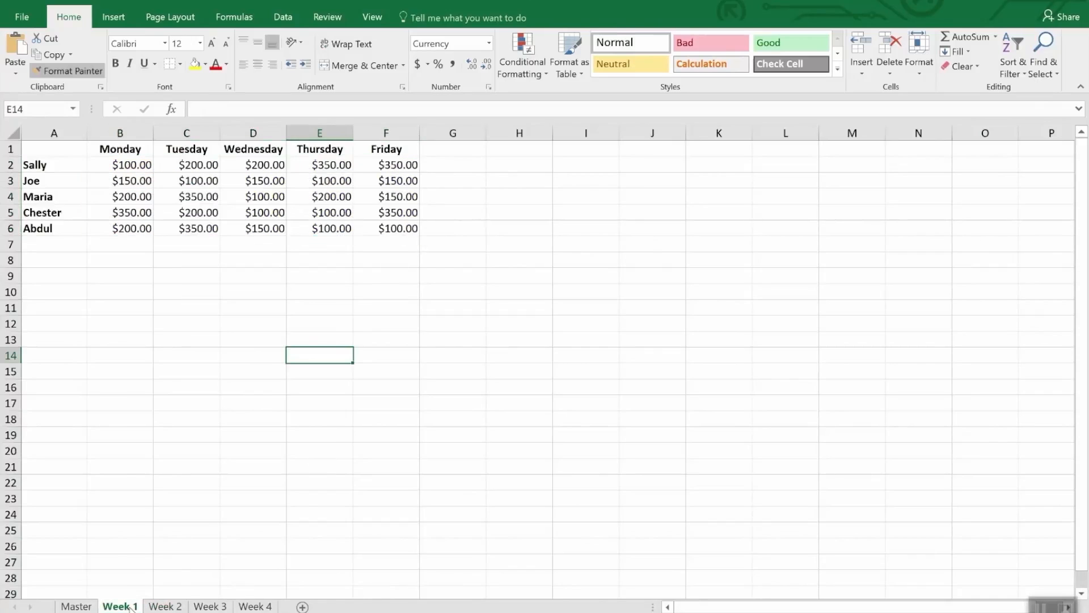
drag(137, 165, 384, 234)
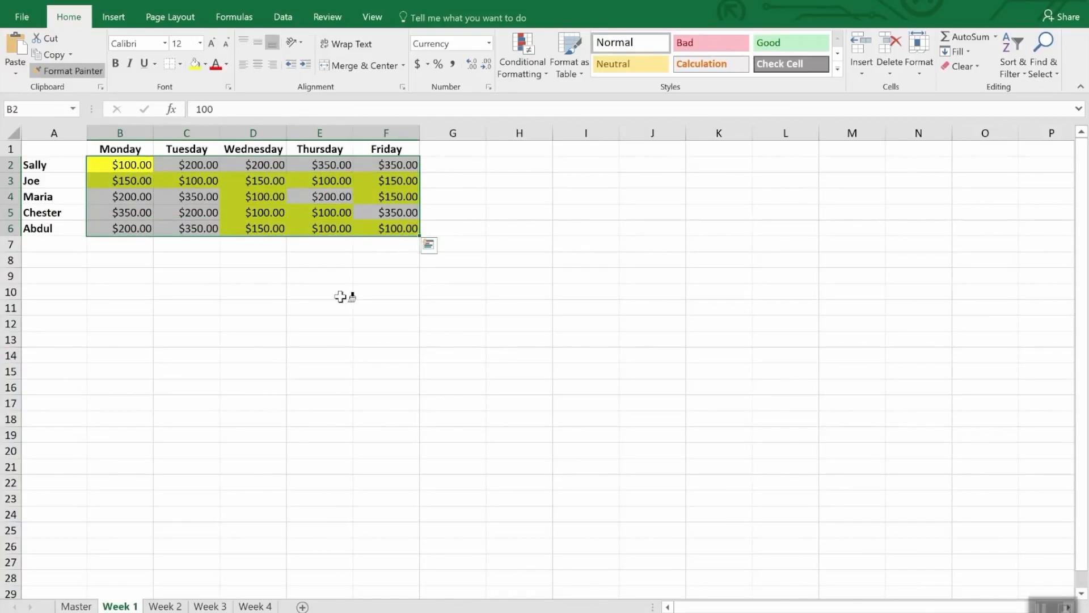
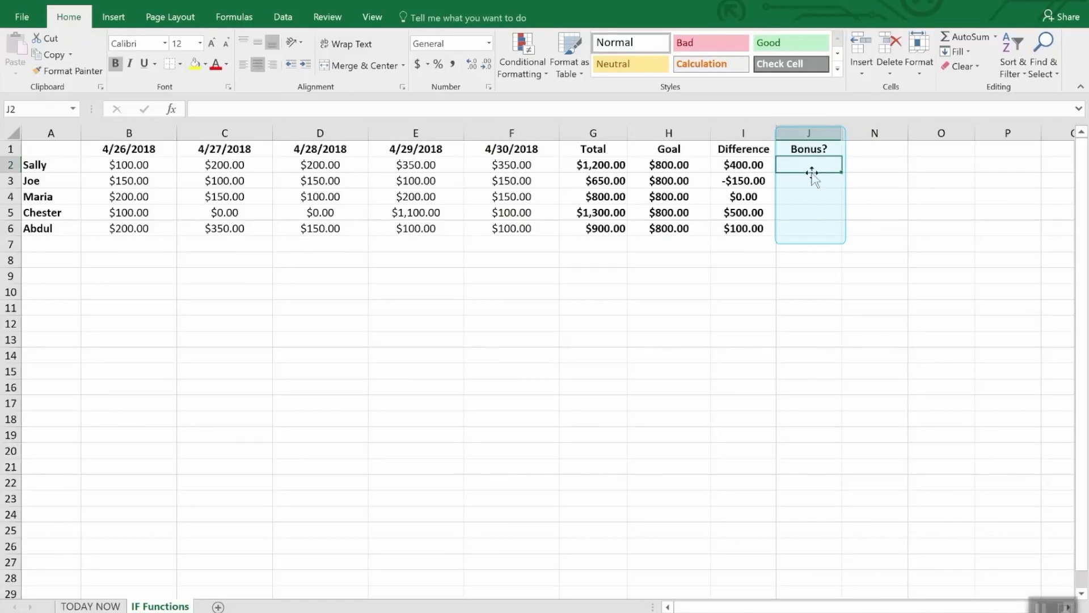
drag(811, 168, 811, 244)
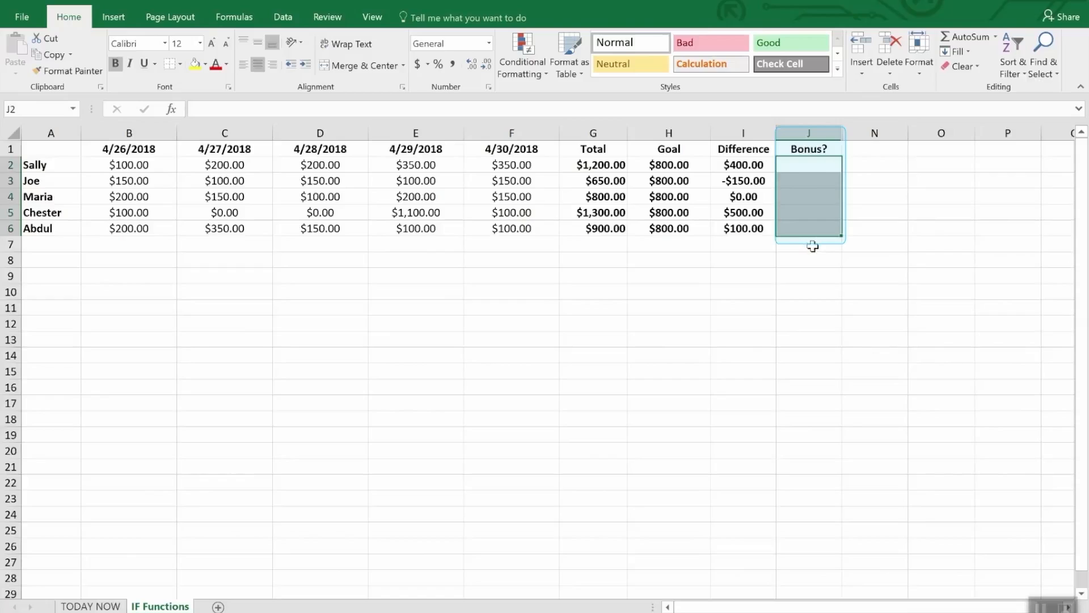
click(812, 260)
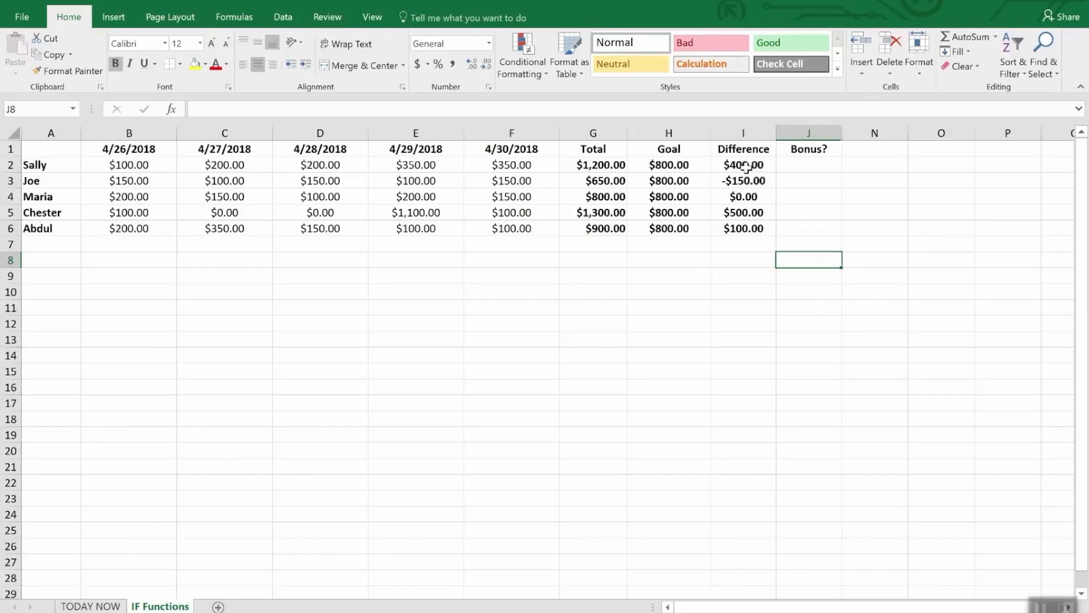
- Enter the formula =IF(I2>0,"Yes","No") in J2 under Bonus? on the IF Functions sheet
click(811, 169)
text(=)
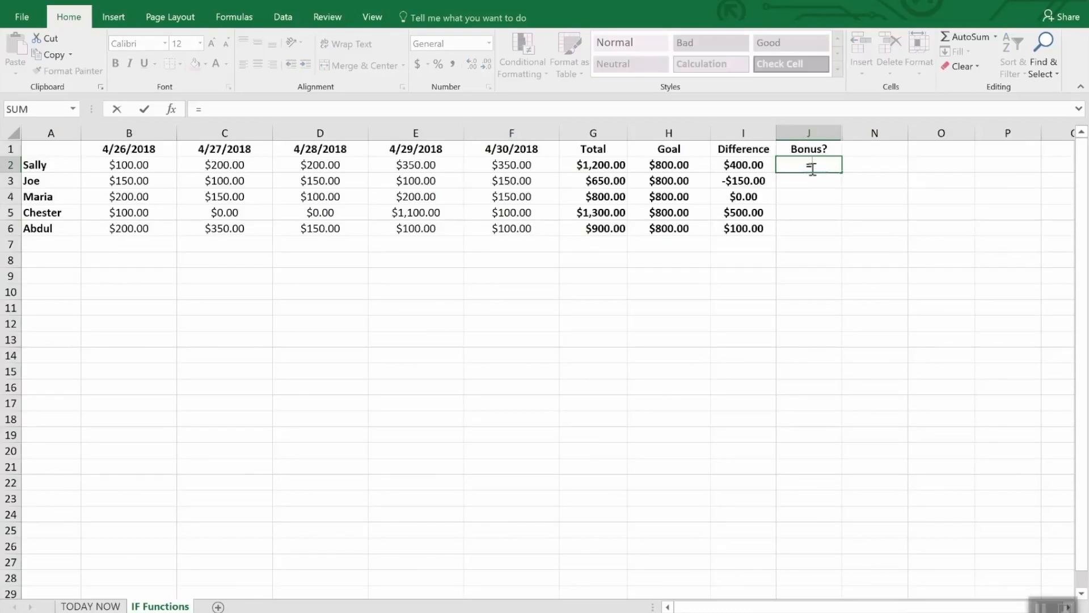
text(IF()
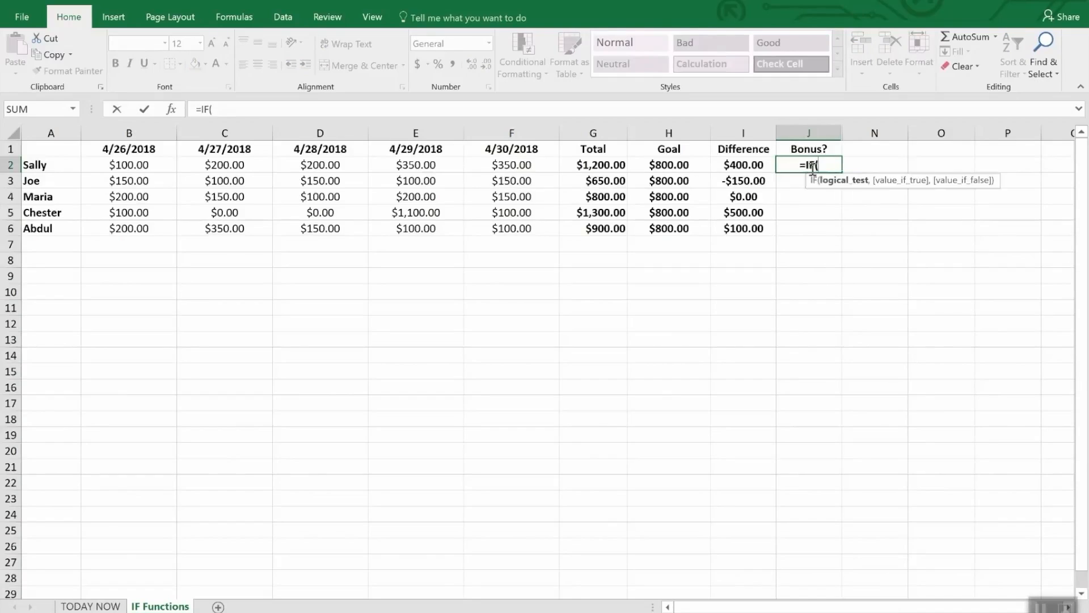
text(i2>)
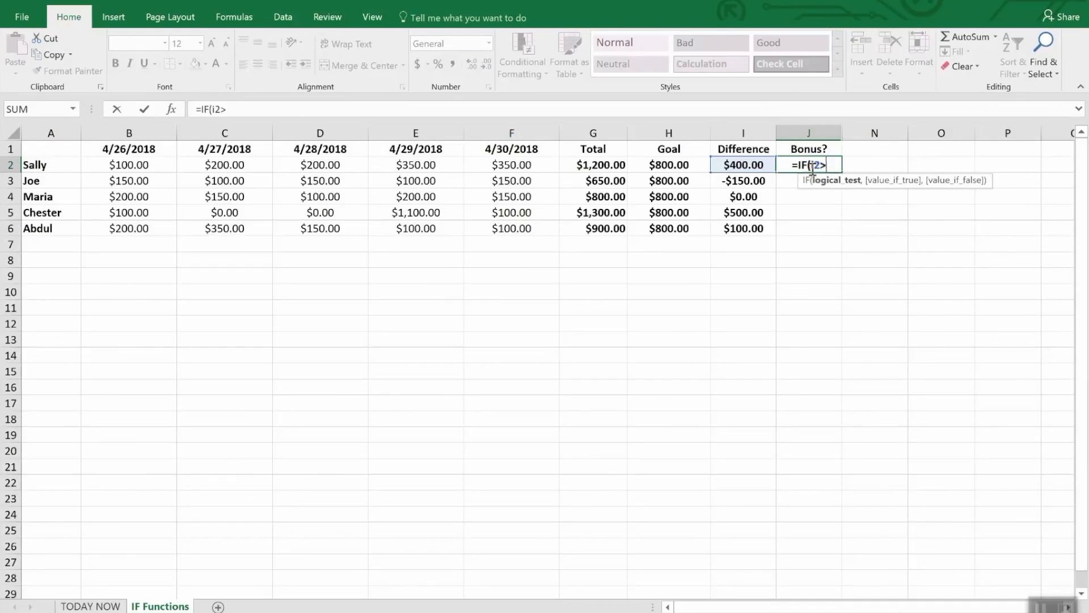
text(0,)
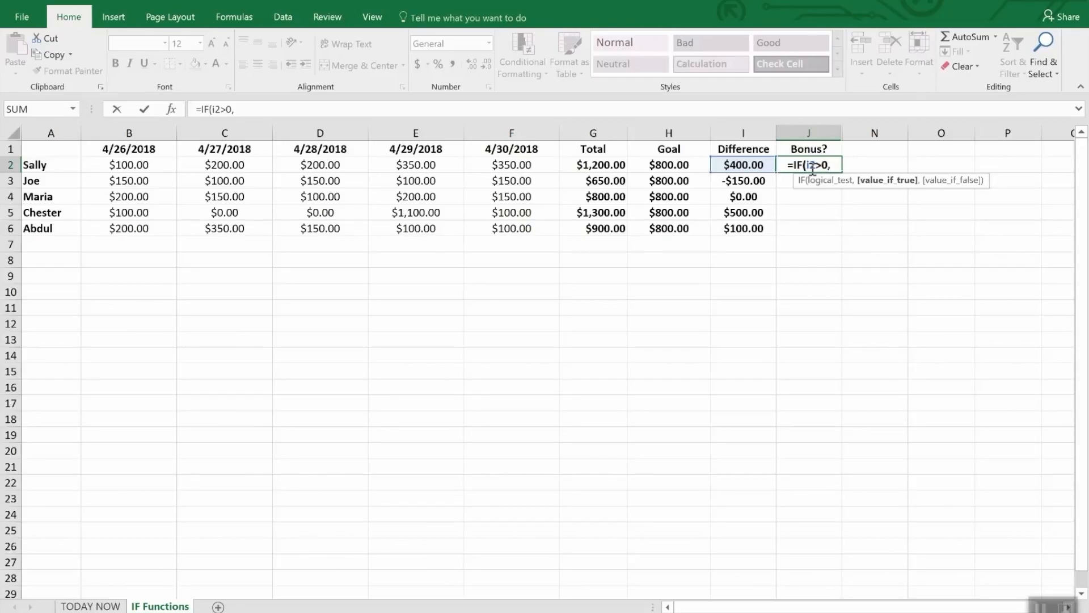
text("Yes")
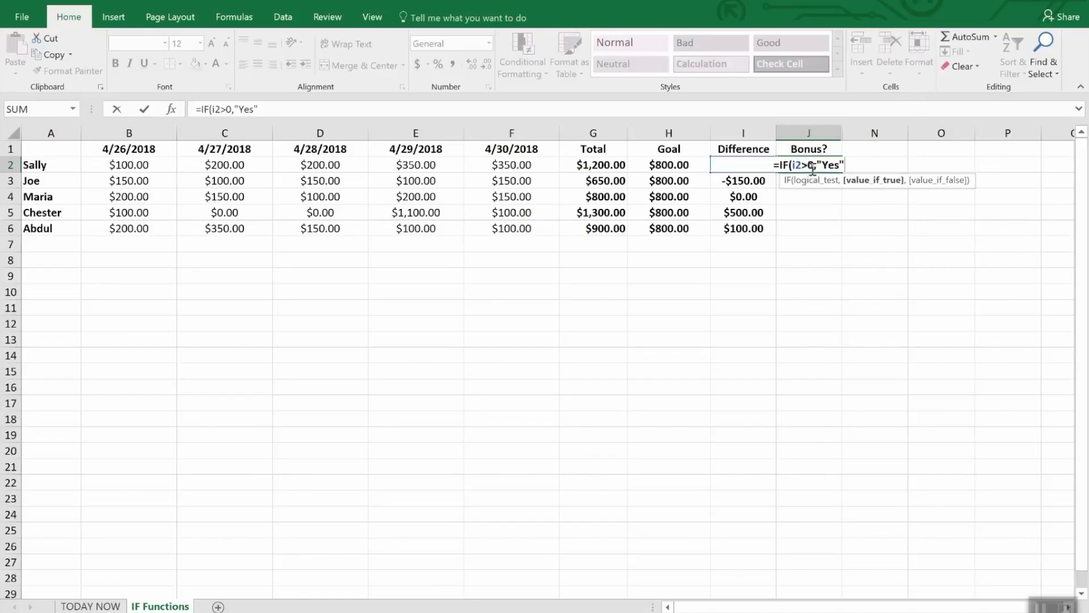
text(,No)
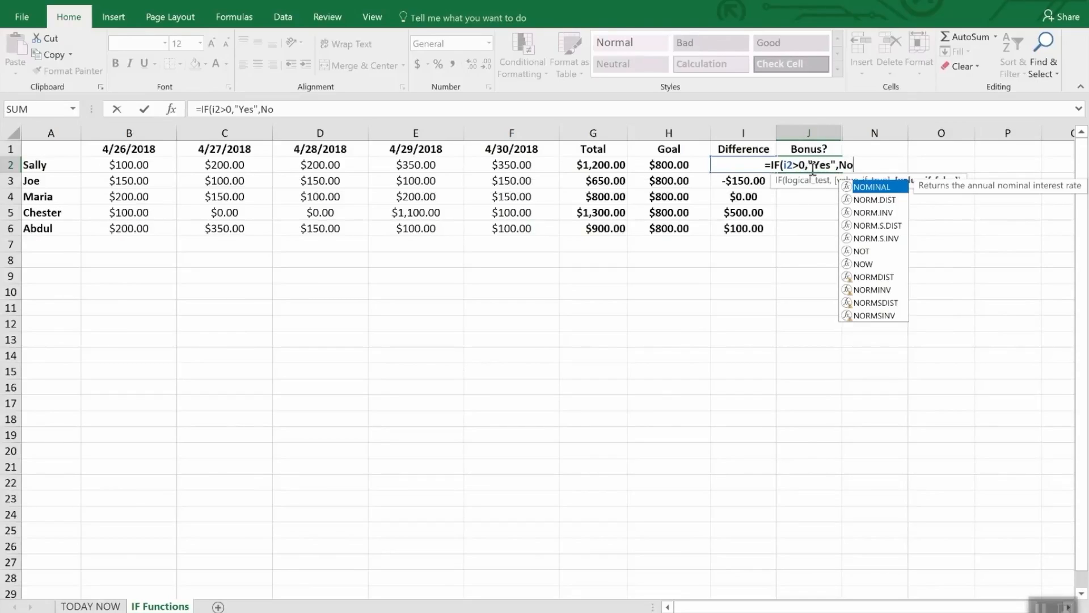
key(BackSpace)
key(BackSpace)
text(")
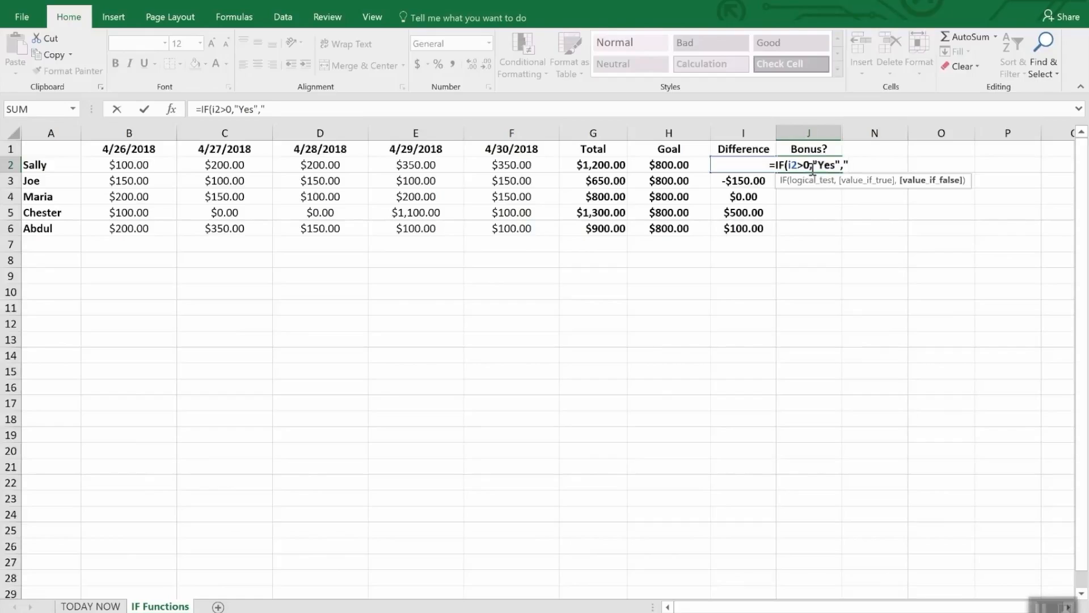
text(No")
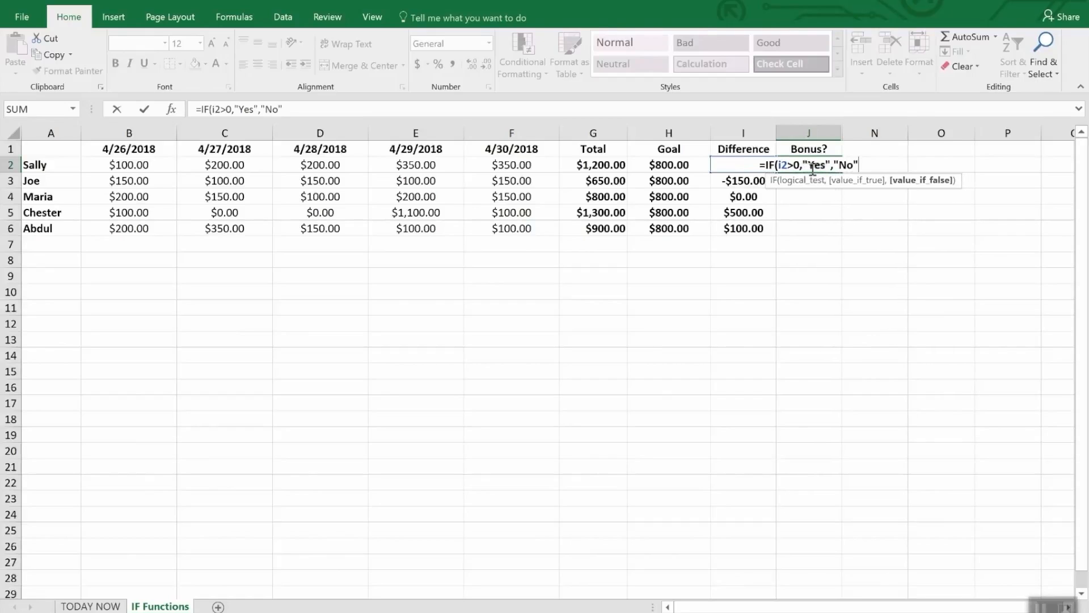
text())
key(Return)
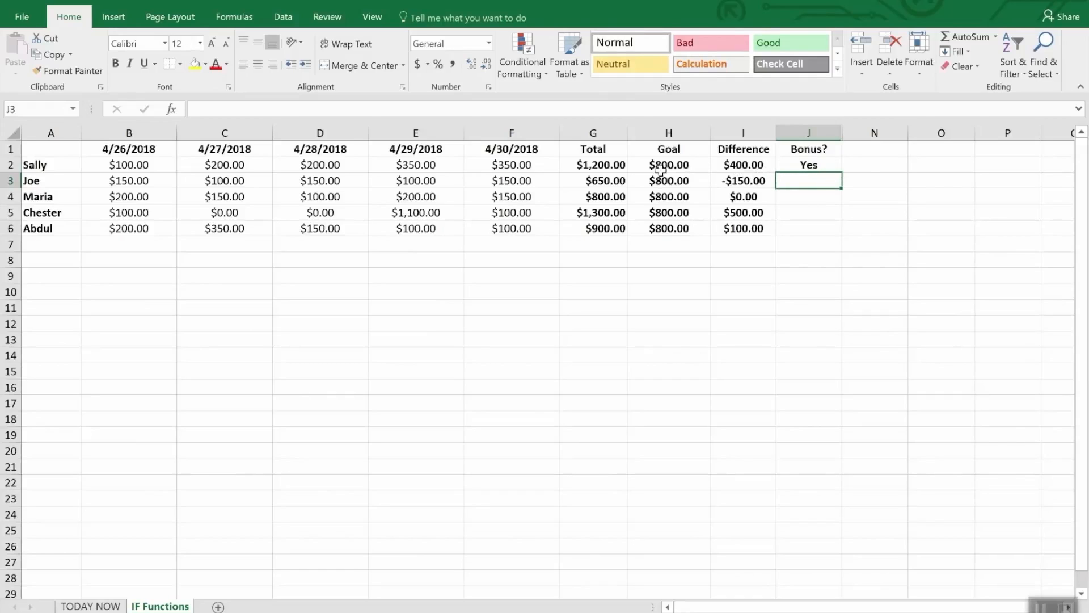
- Fill the bonus formula from J2 down through J6
click(818, 208)
click(810, 165)
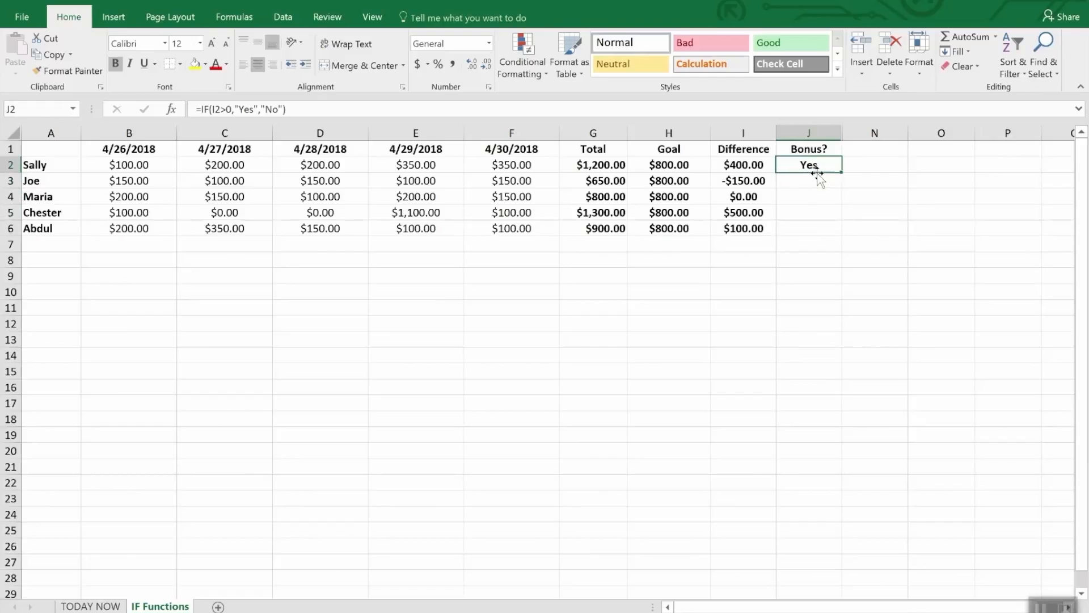
drag(842, 172, 842, 238)
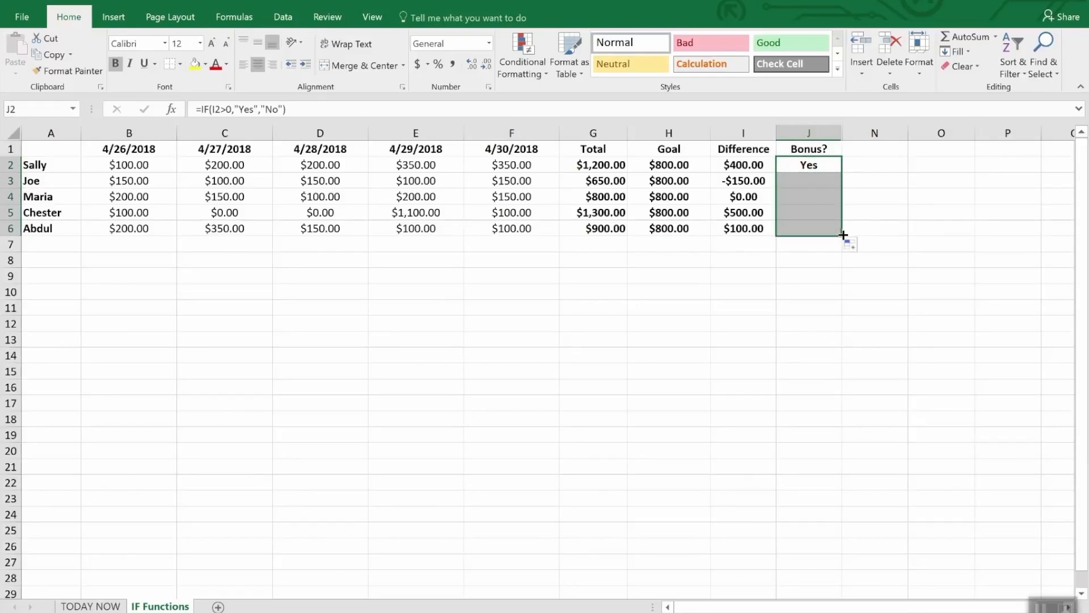
click(826, 273)
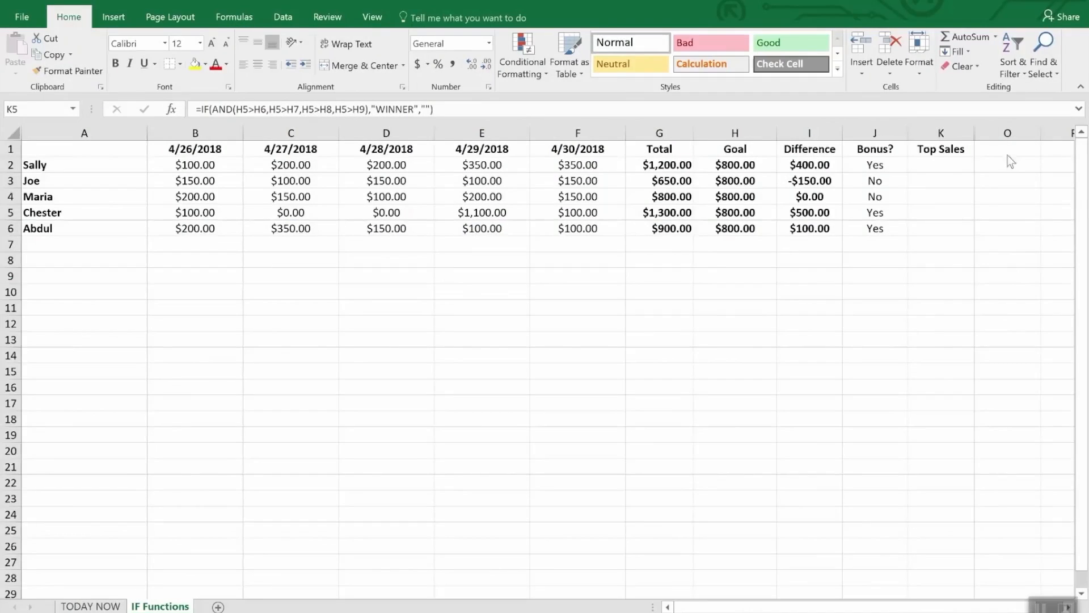
- Start an IF formula in K5 under Top Sales with an AND test for I5>I2 and I5>I3
click(943, 149)
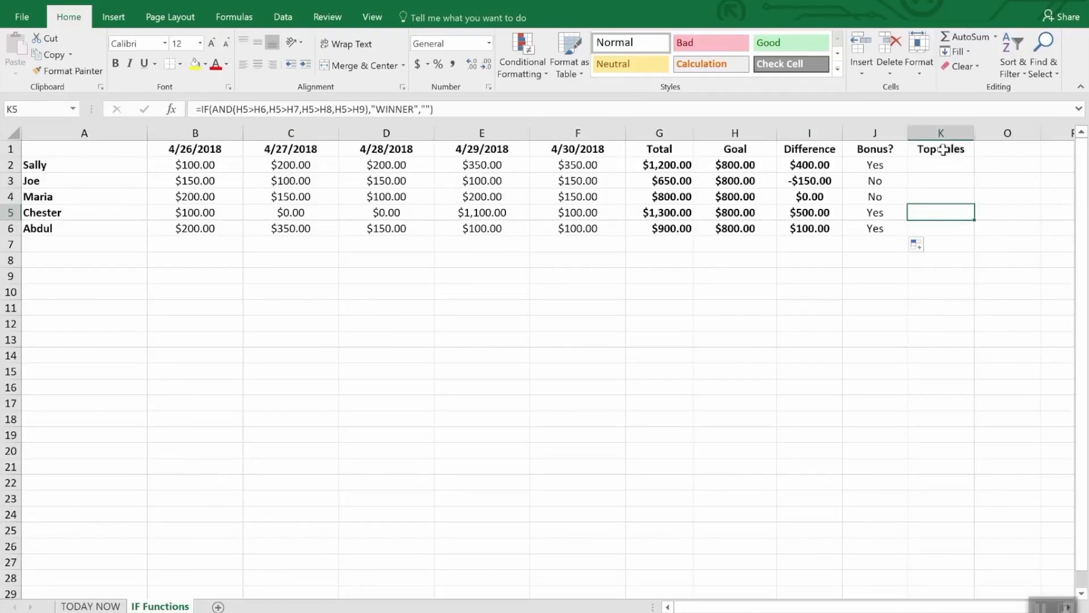
click(943, 150)
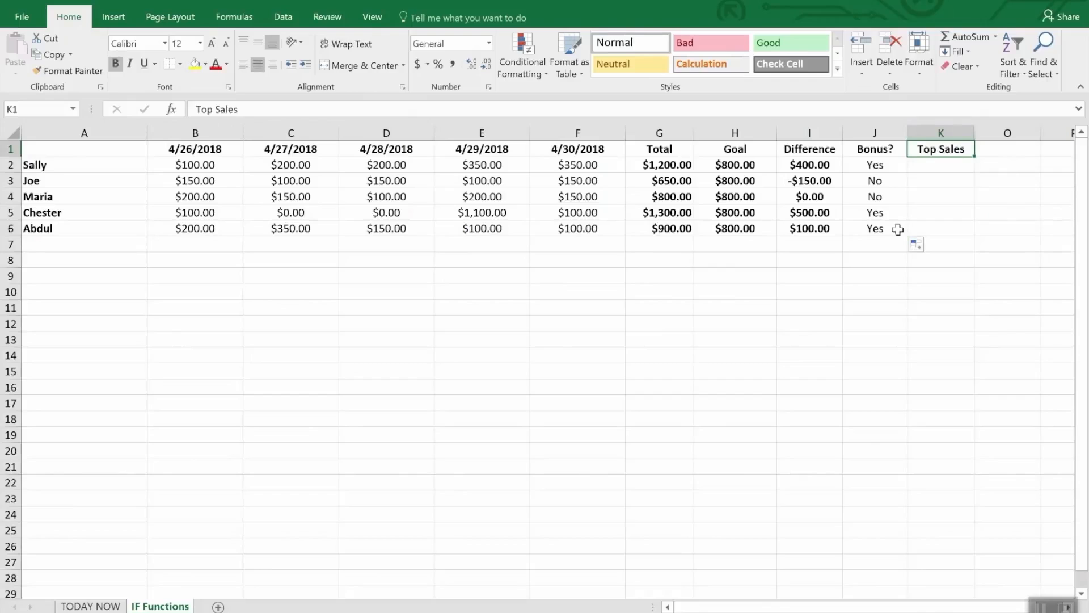
click(929, 215)
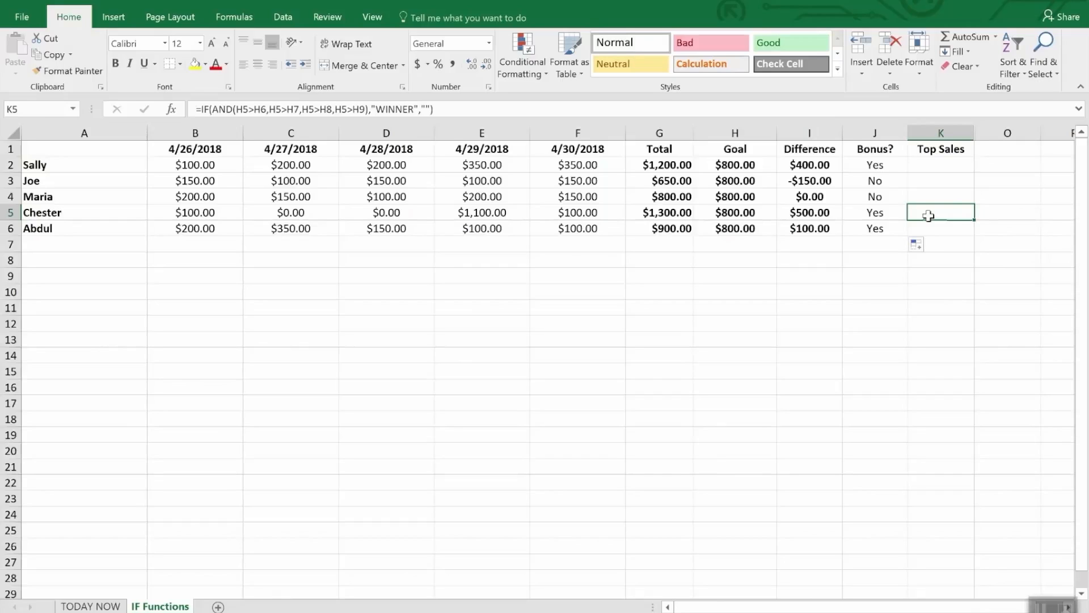
text(=)
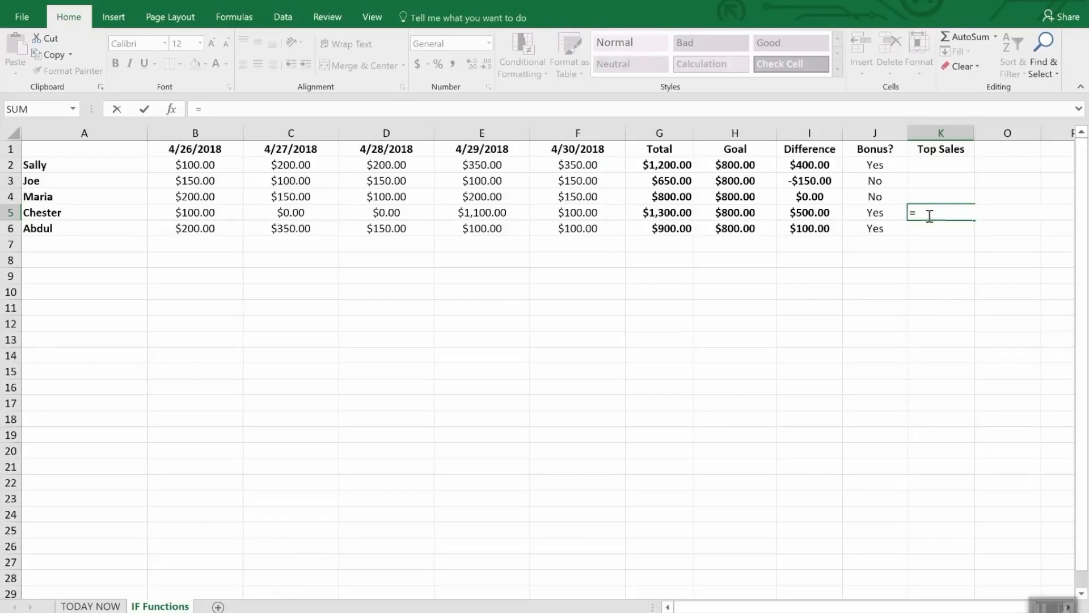
text(I)
key(Tab)
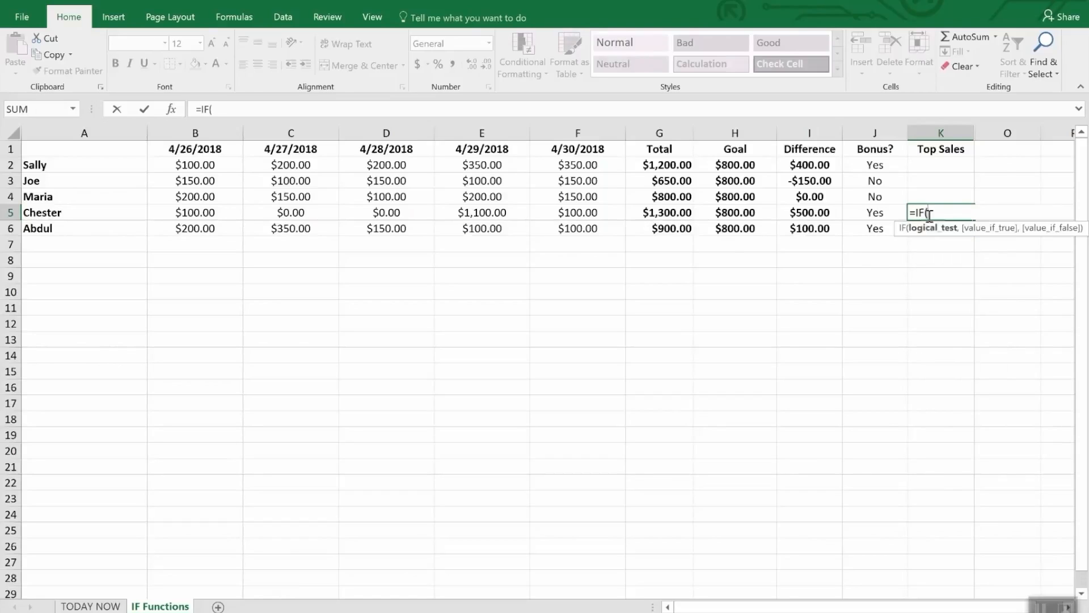
text(and()
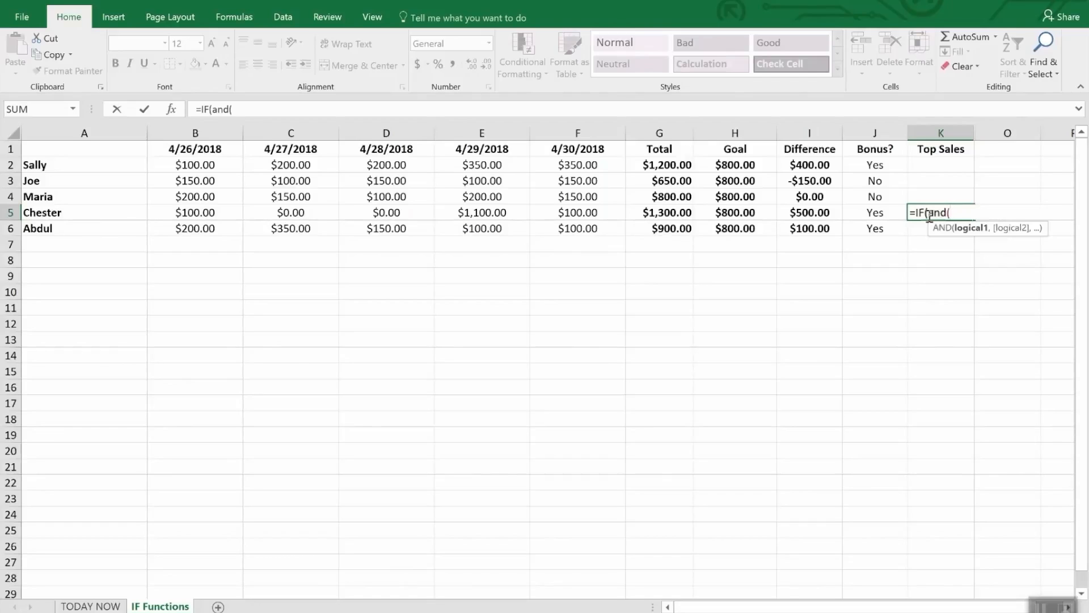
text(i5)
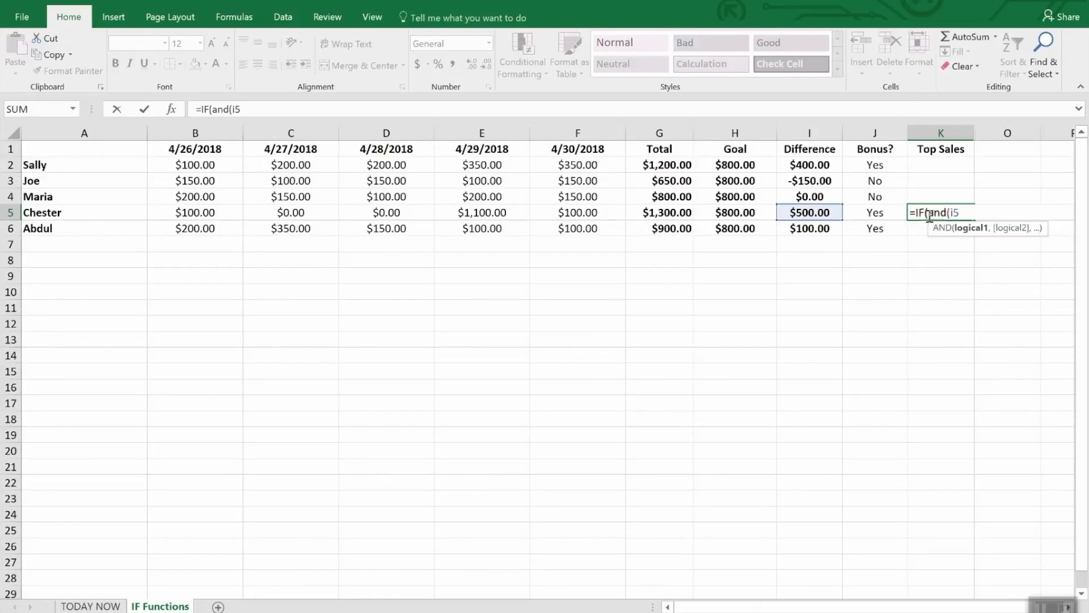
text(>i2,I)
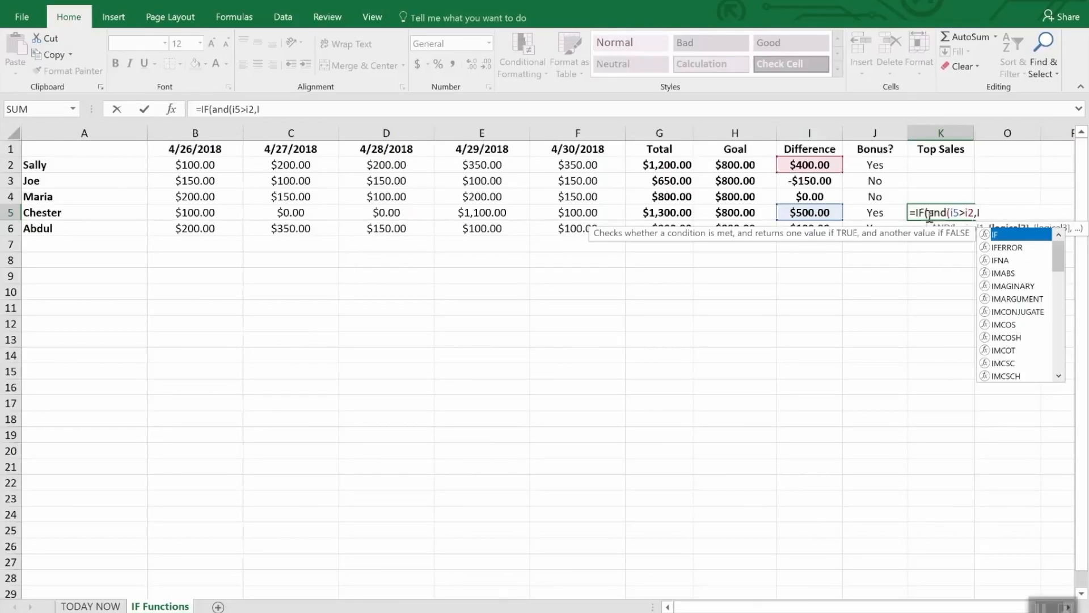
text(5>i3)
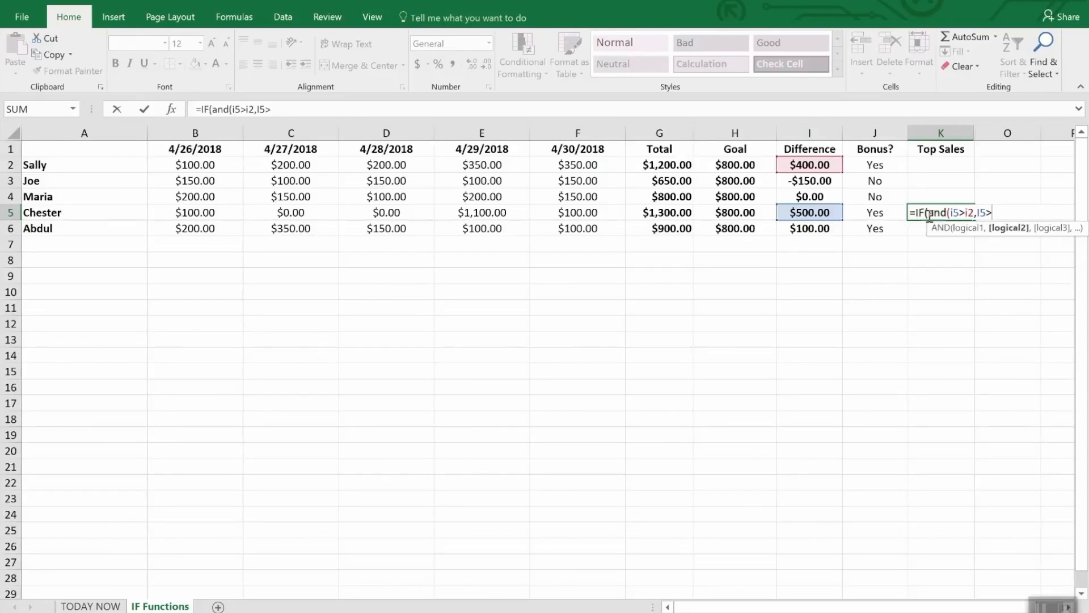
- Extend the AND test in K5 with I5>I4 and I5>I6, and finish the formula with "WINNER" if true and "" if false
text(,I)
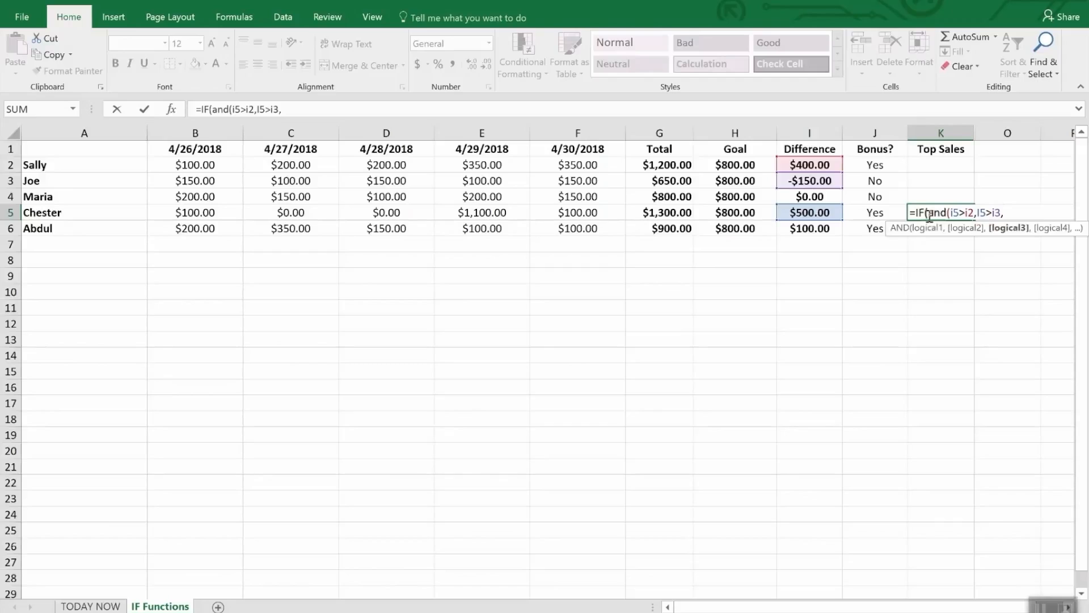
text(4>)
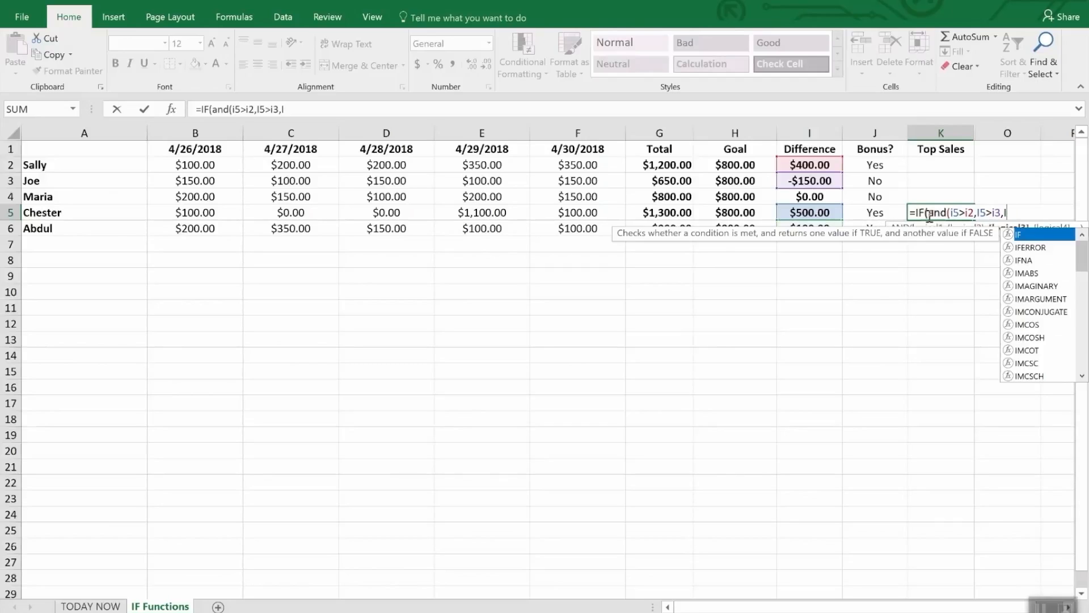
key(BackSpace)
key(BackSpace)
text(5)
text(>i4))
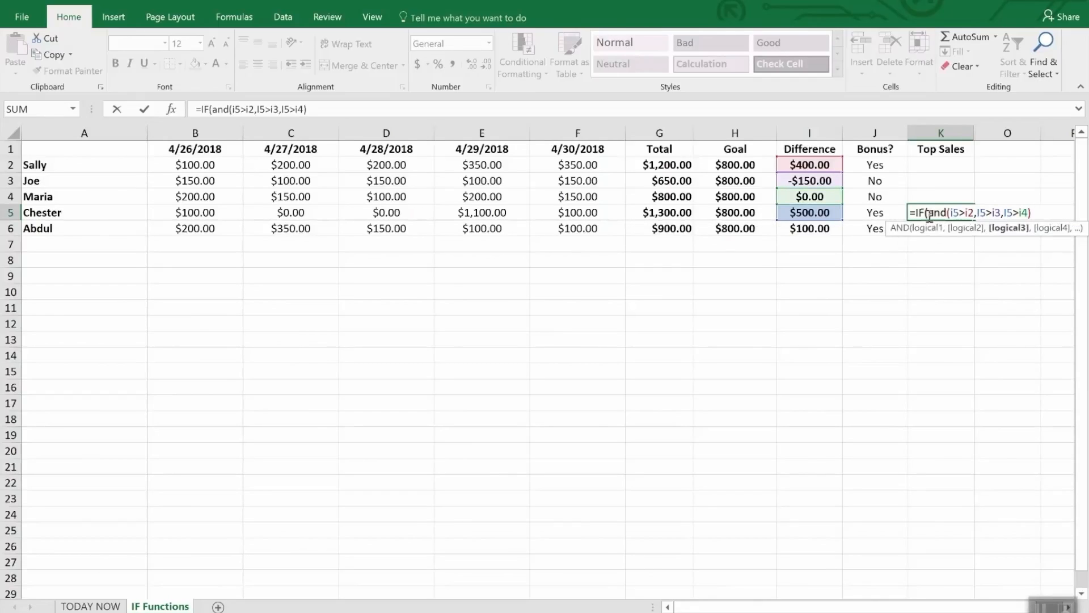
key(BackSpace)
text(,I5>)
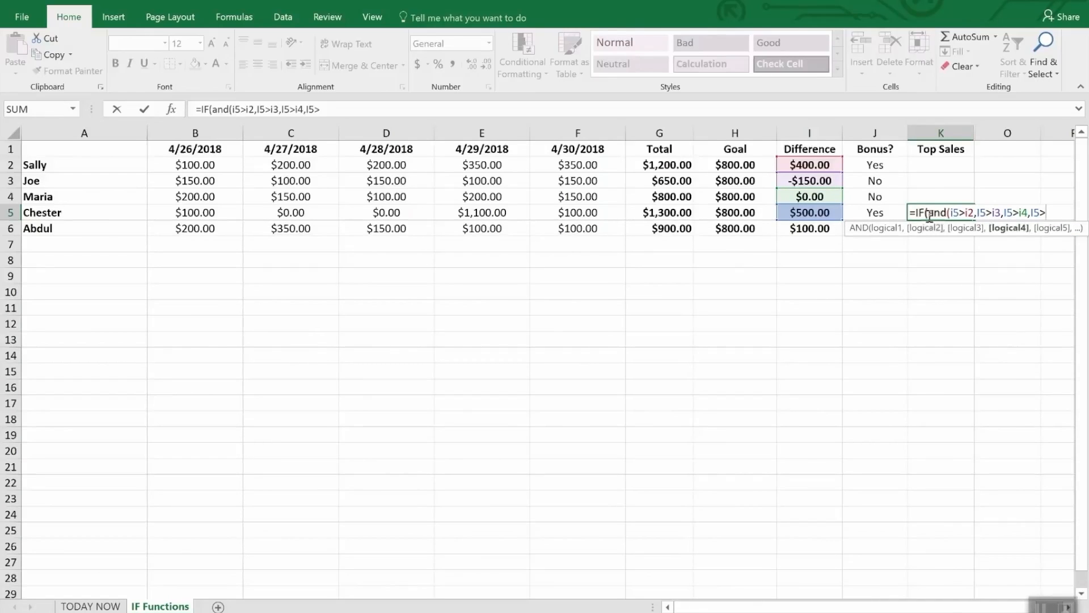
text(i6))
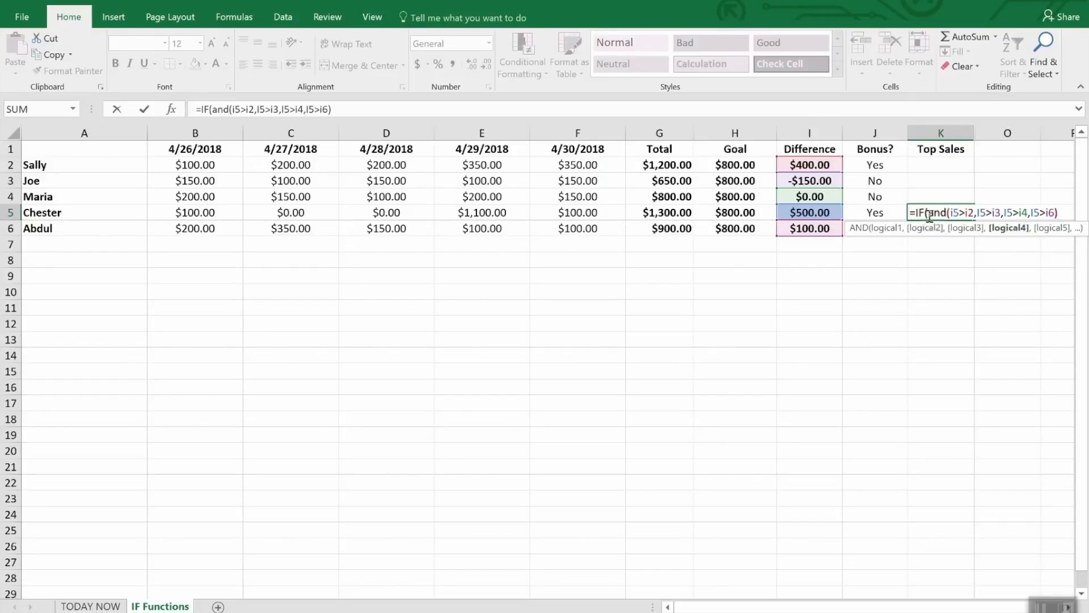
text(,"WINNER",)
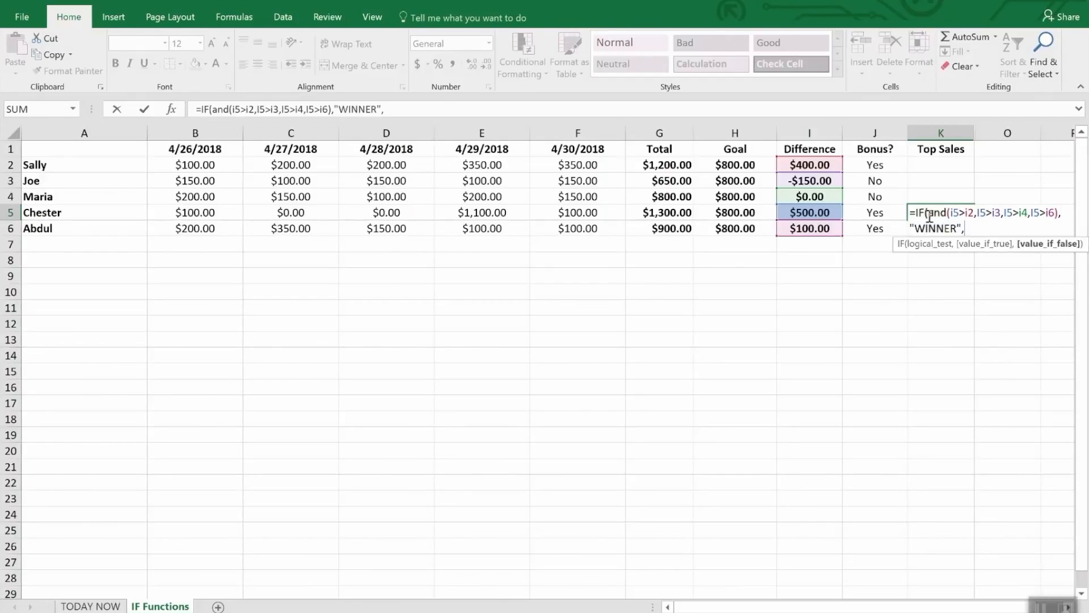
text(""))
key(Return)
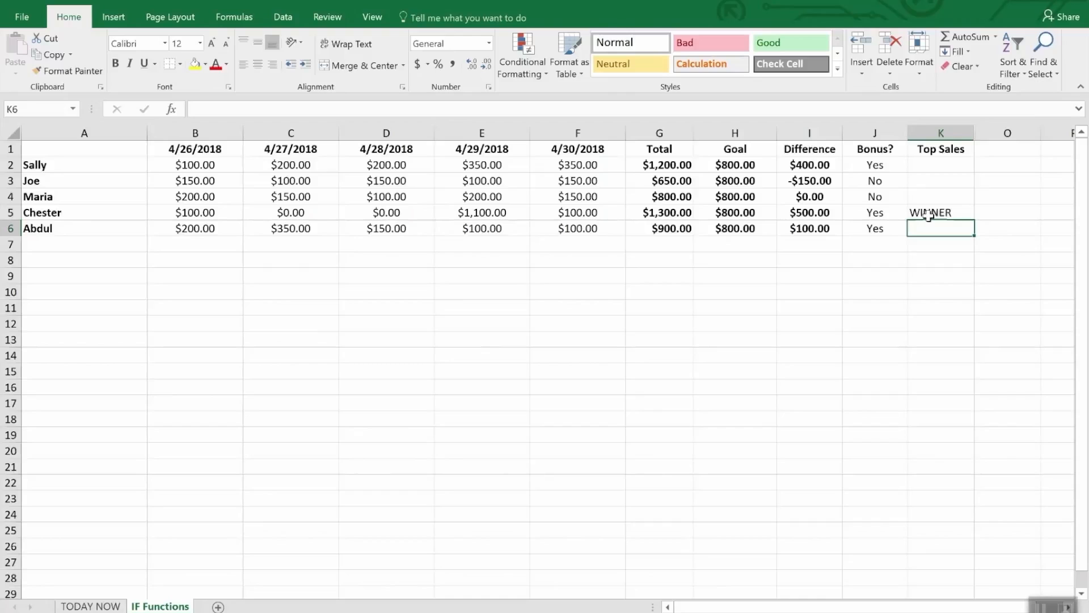
- Unhide the hidden columns between K and O
drag(959, 132, 990, 134)
right_click(991, 135)
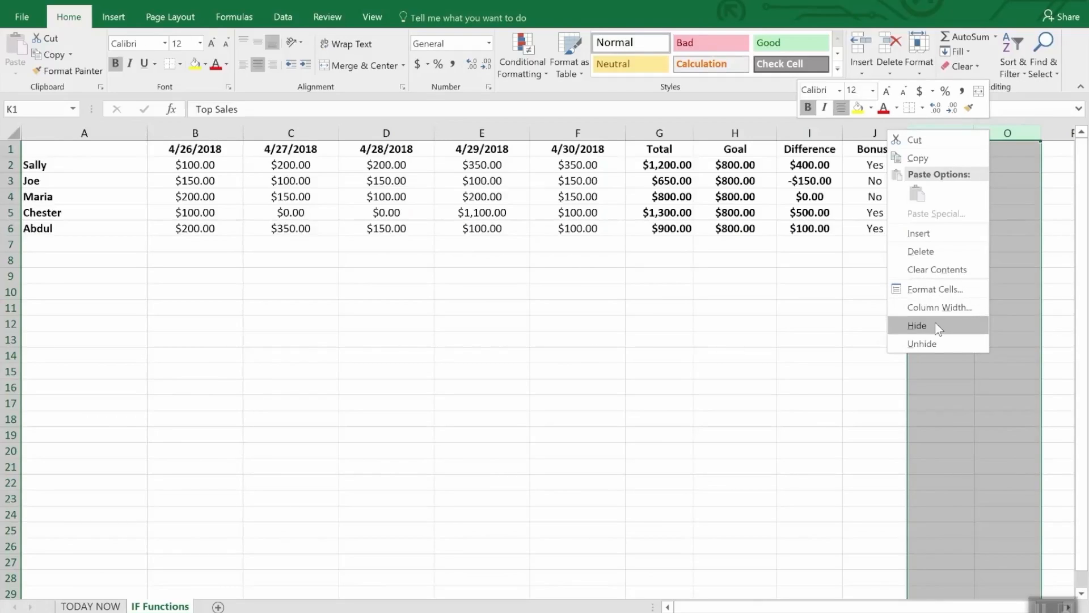
click(935, 340)
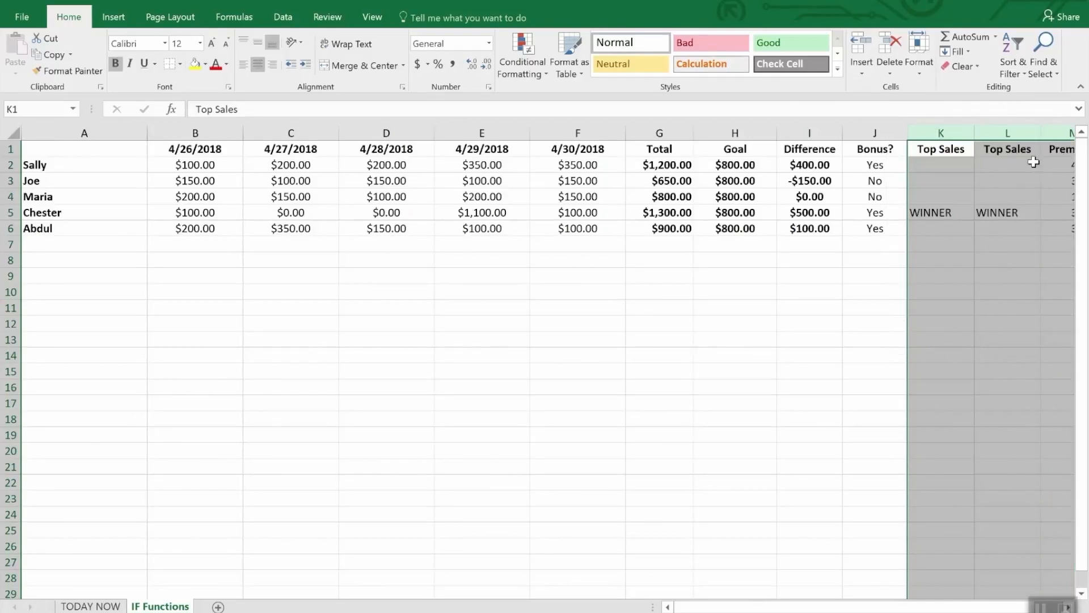
- Compare the Top Sales formula in K5 with the one in L2
click(990, 274)
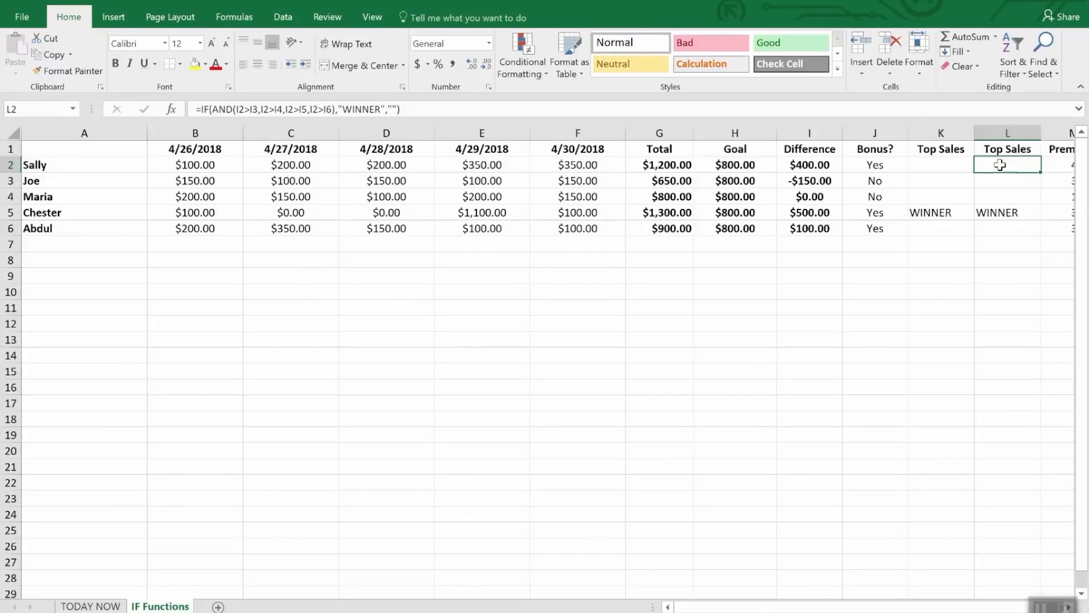
click(957, 216)
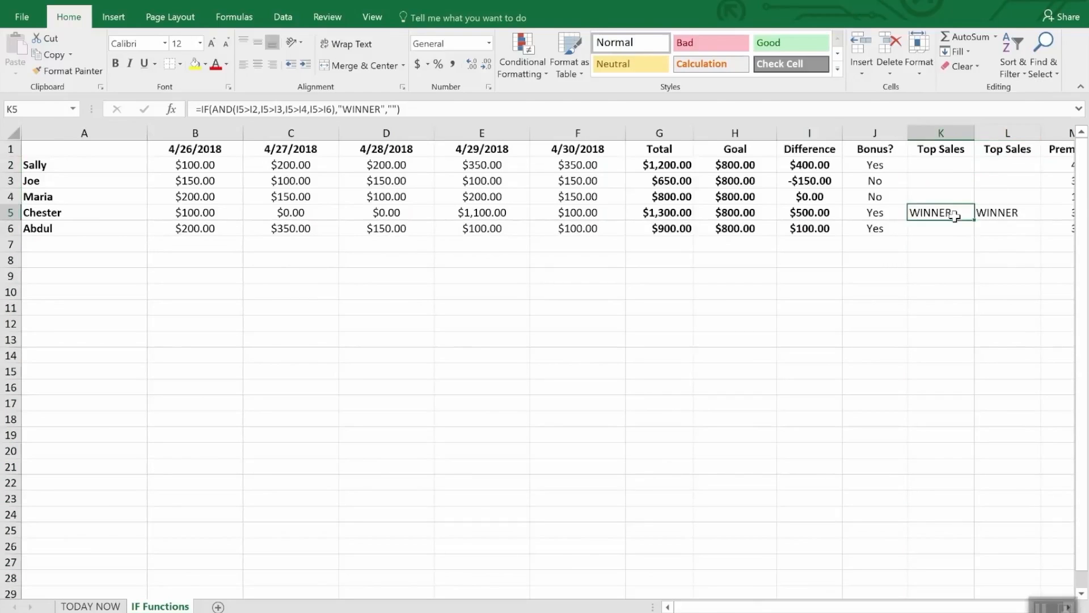
click(1000, 165)
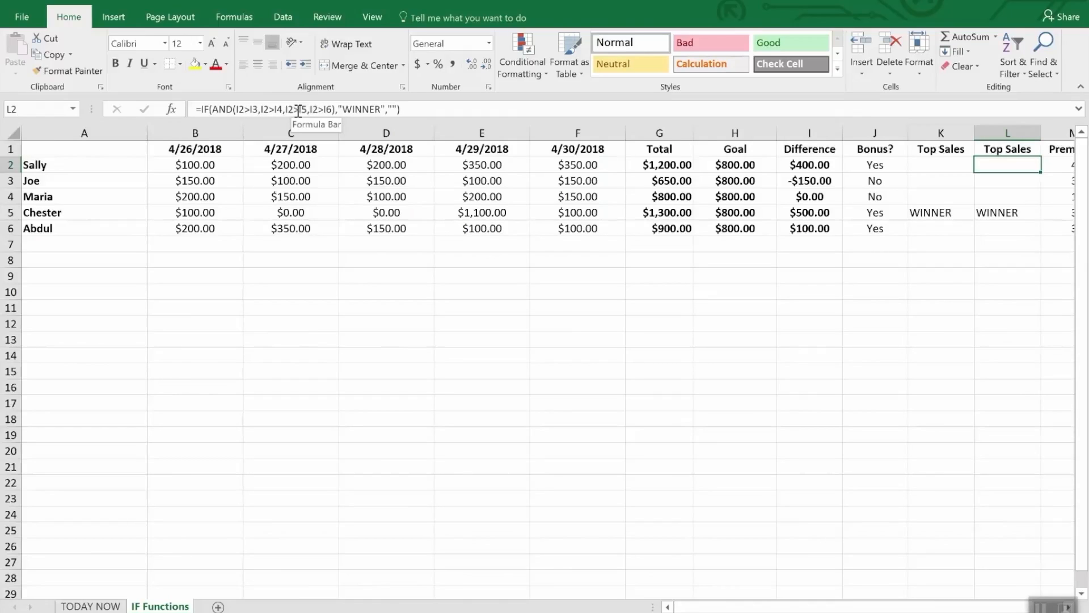
- Start an IF formula in M2 under FIRED? with an OR test whose first condition is I2>=0
click(992, 180)
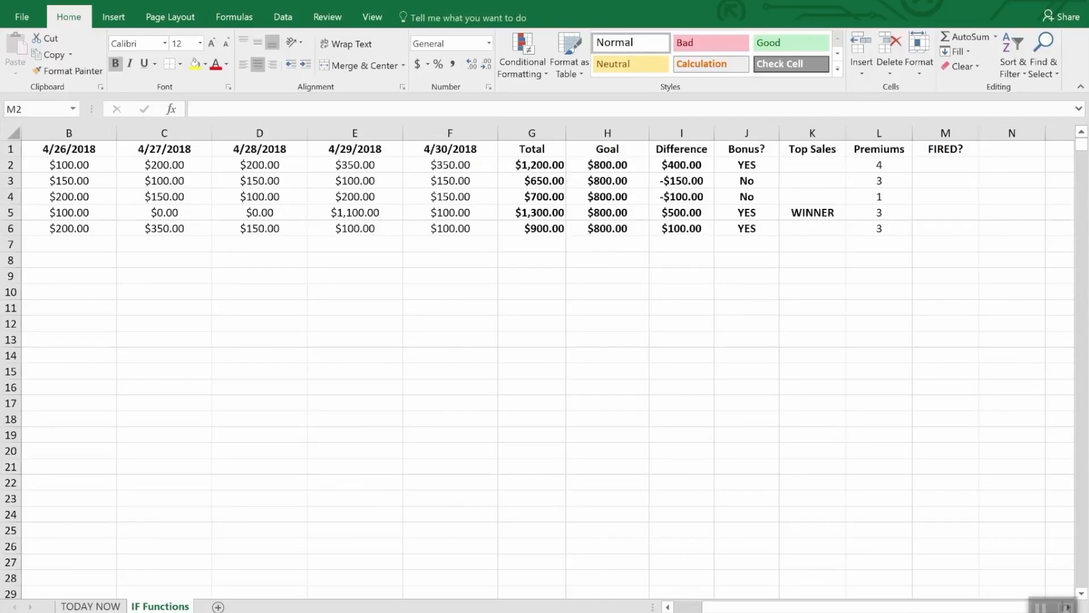
click(951, 169)
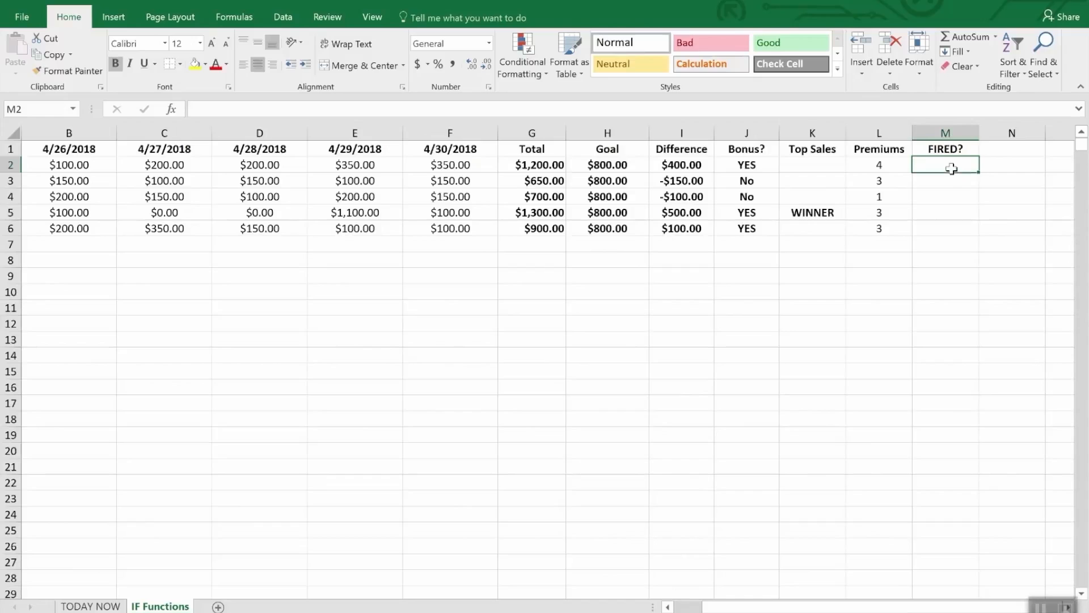
text(=if9or)
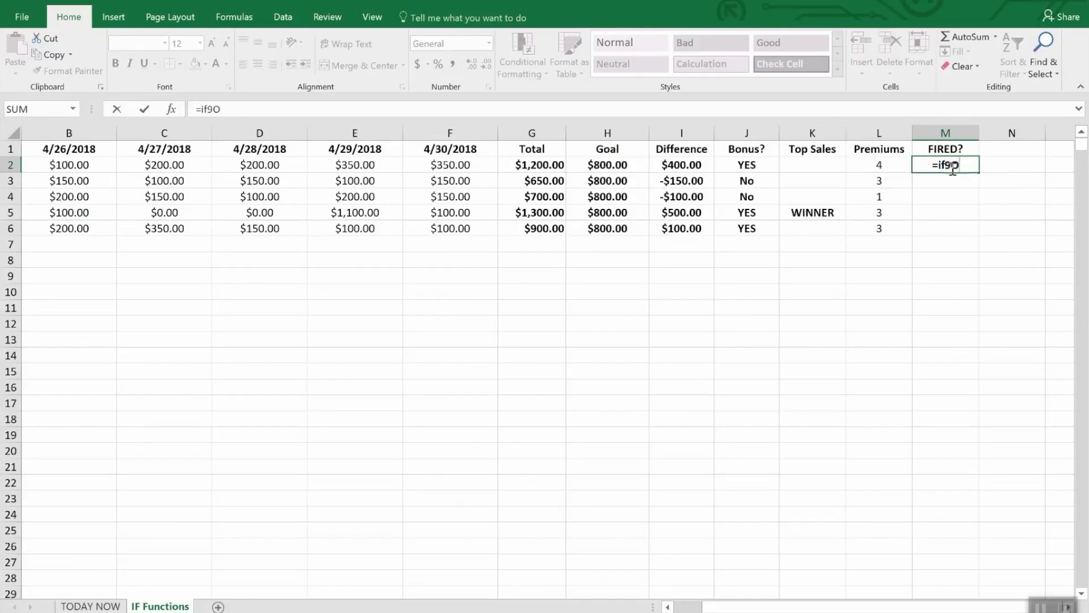
key(BackSpace)
key(BackSpace)
key(BackSpace)
key(BackSpace)
text(f(or)
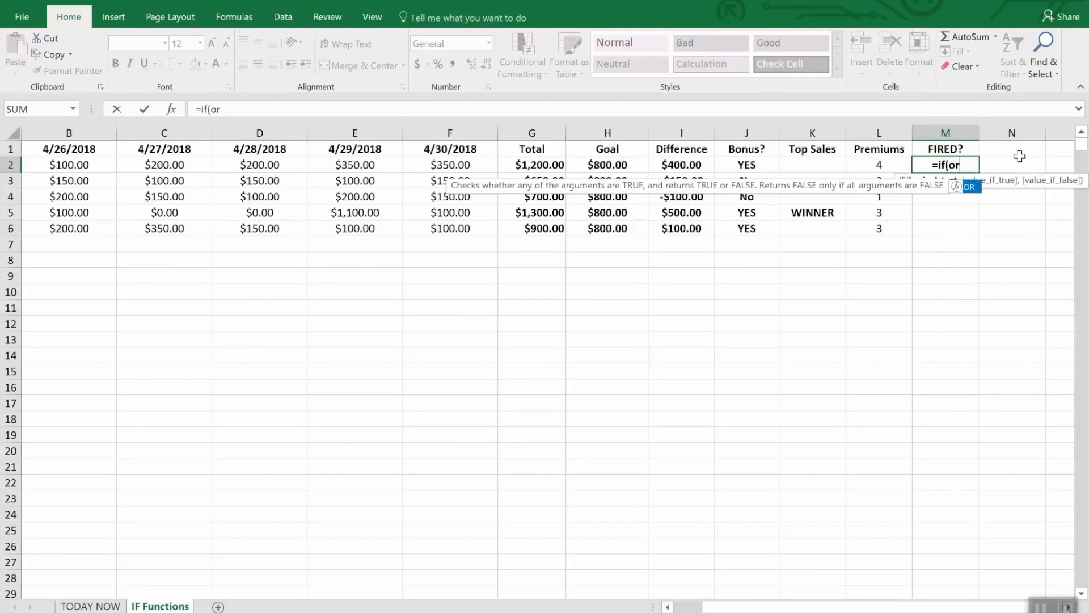
text(()
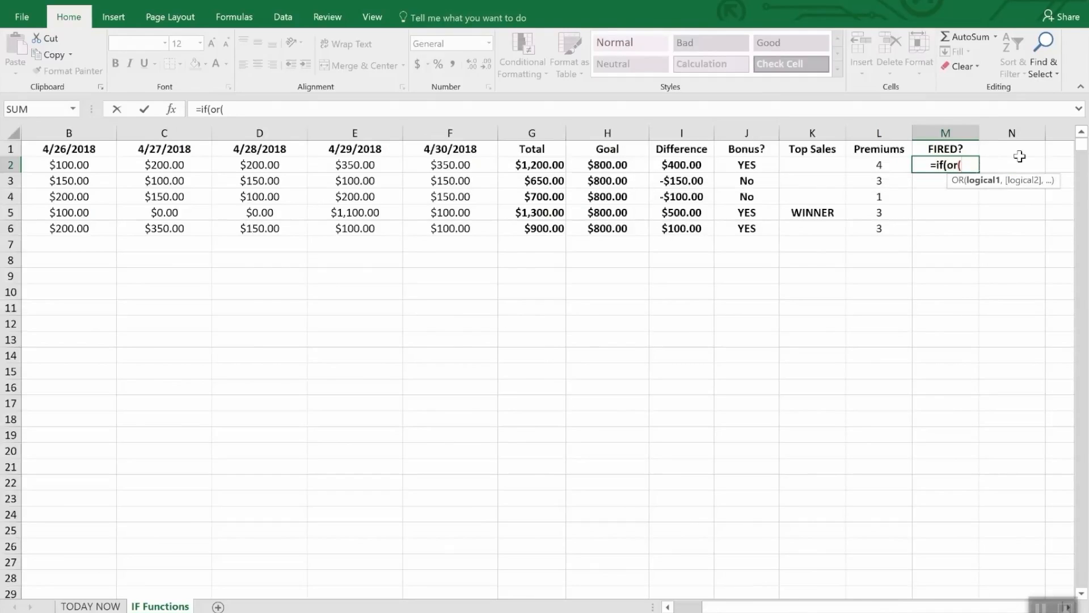
text(i2)
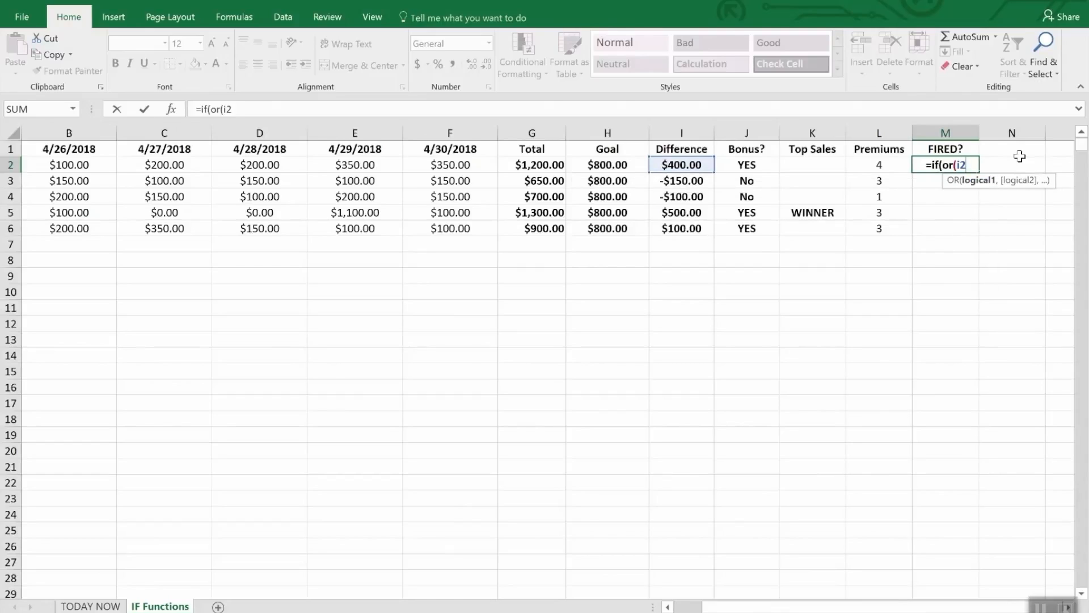
text(>)
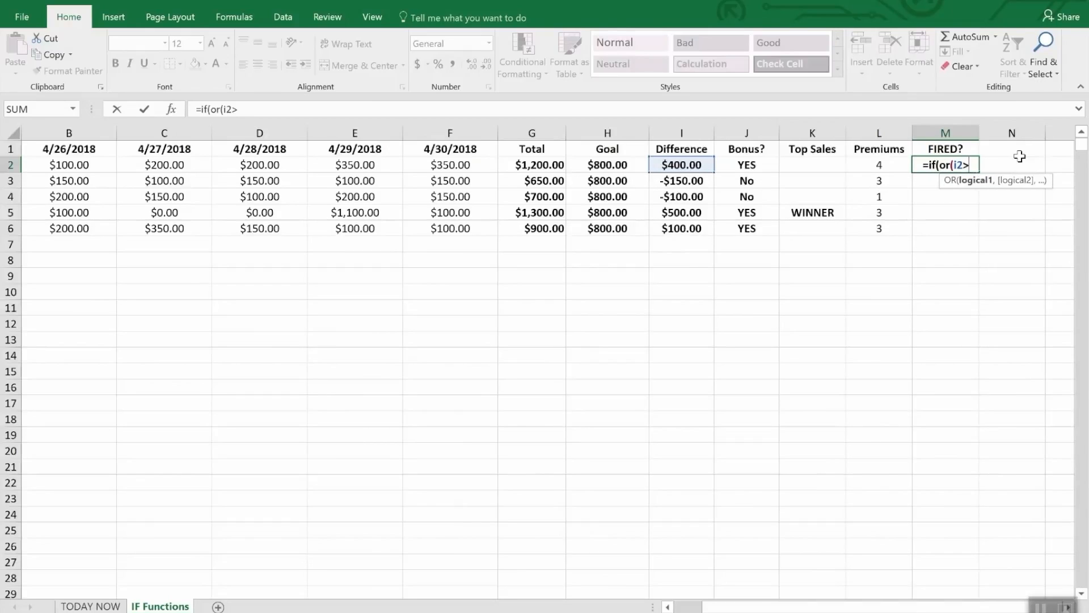
text(=)
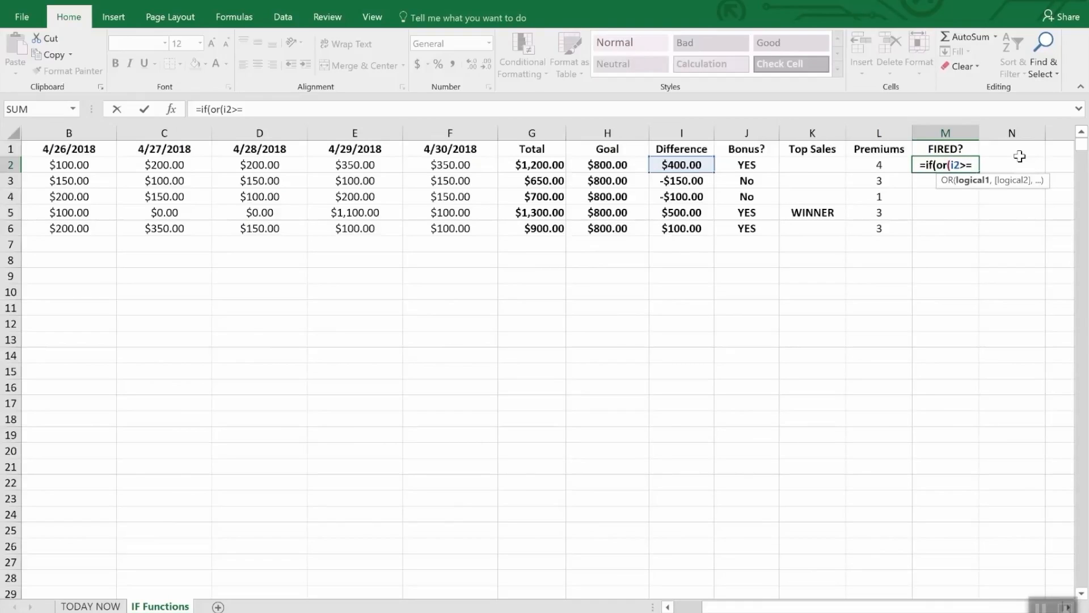
text(0,)
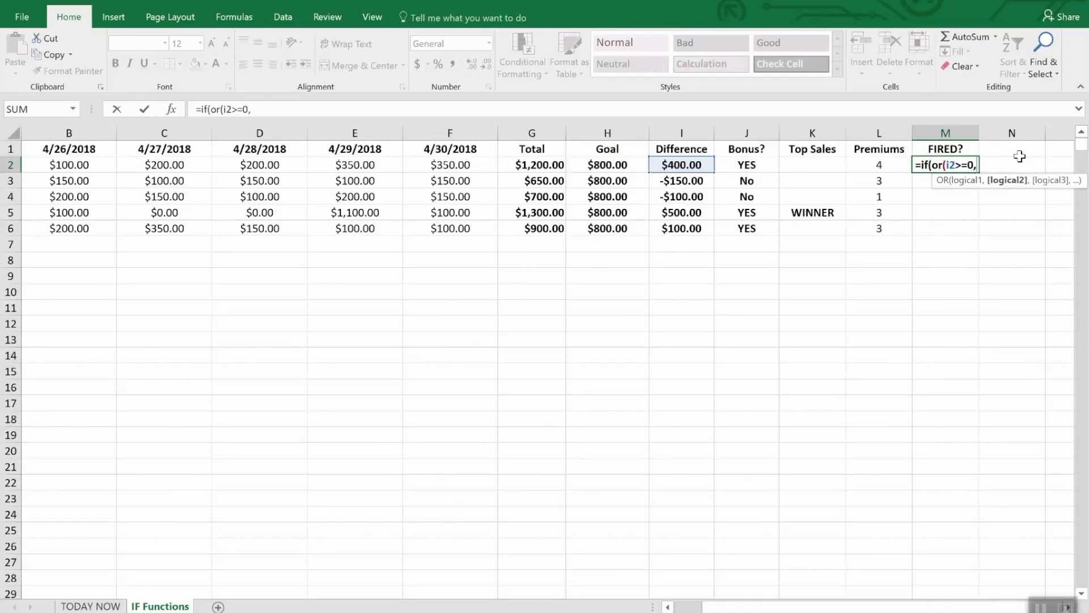
- Add L2>2 as the second OR condition in M2, and finish the formula with "Safe" if true and "FIRED" if false
text(l)
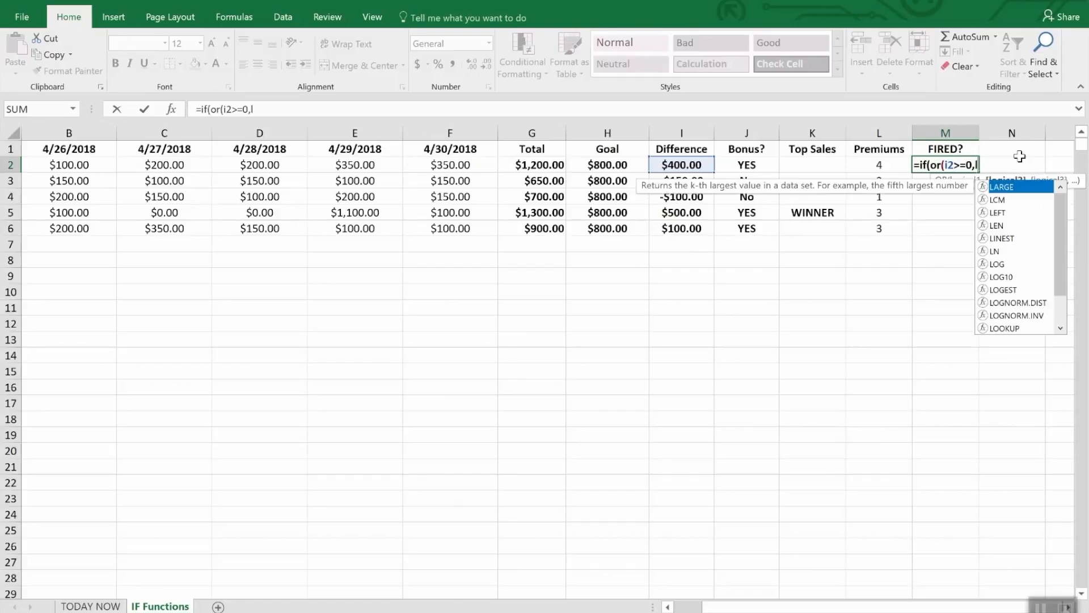
text(2>2)")
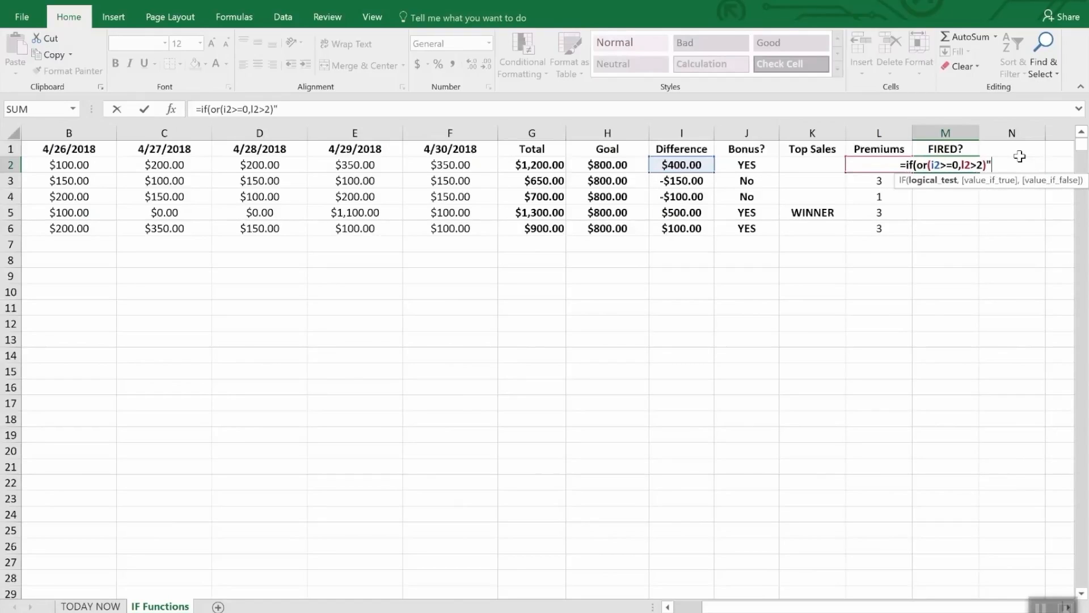
key(BackSpace)
text(,"Sa)
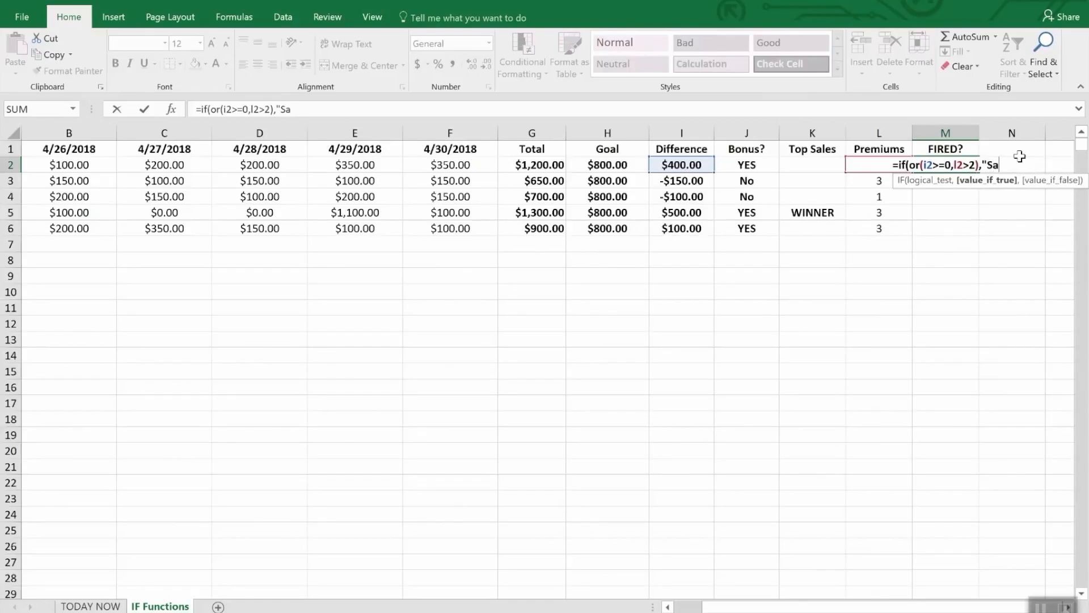
text(fe",")
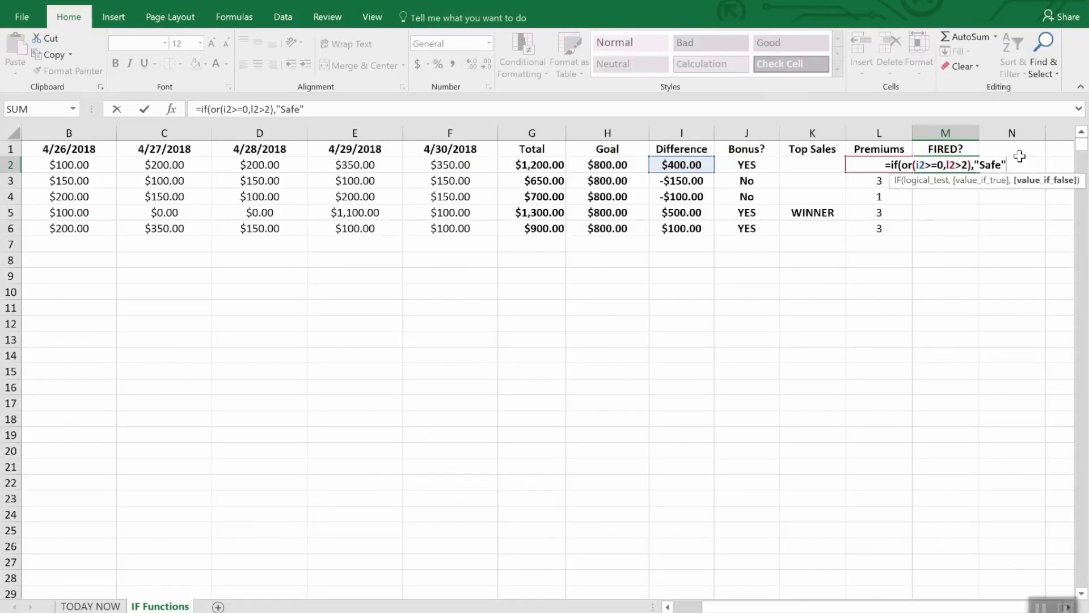
text(FIRED")
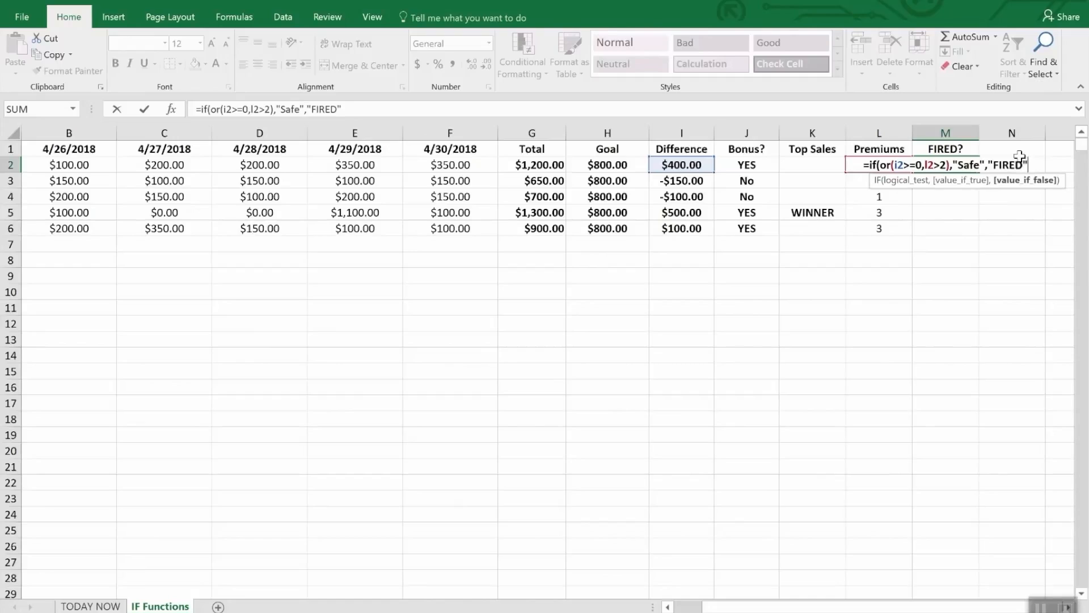
key(Return)
- Fill the FIRED? formula from M2 down to M6, and check it against the Difference and Premiums values in row 4
key(Down)
key(Up)
key(Up)
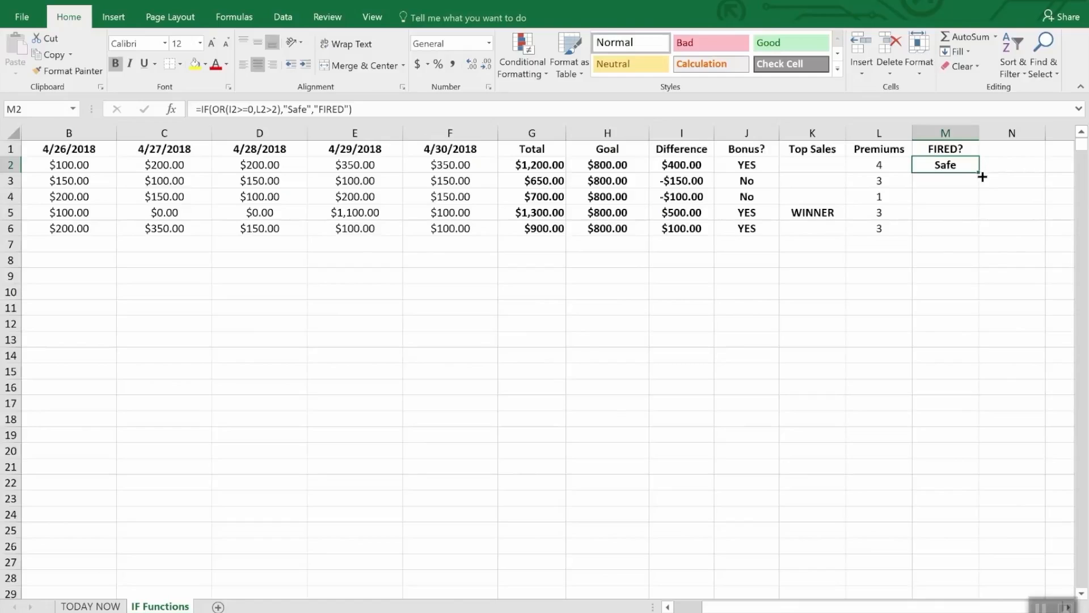
drag(980, 172, 975, 233)
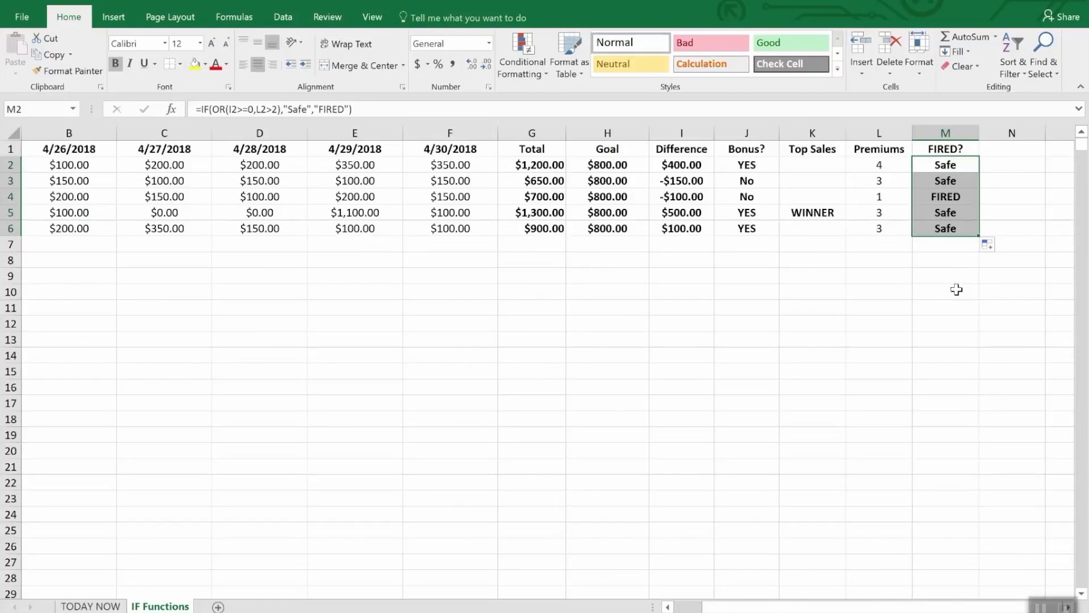
click(675, 198)
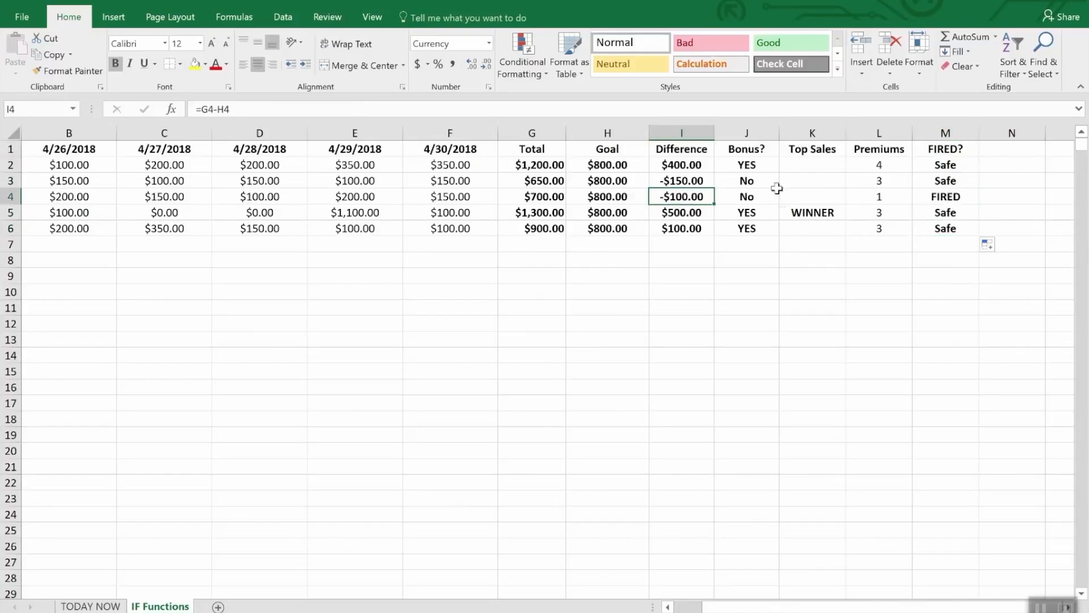
click(883, 197)
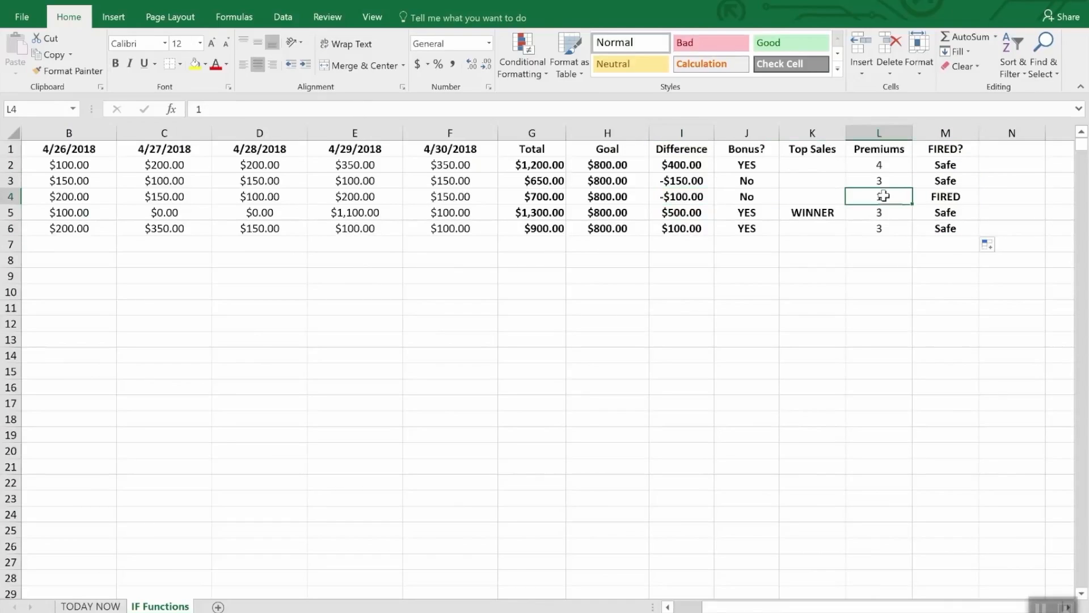